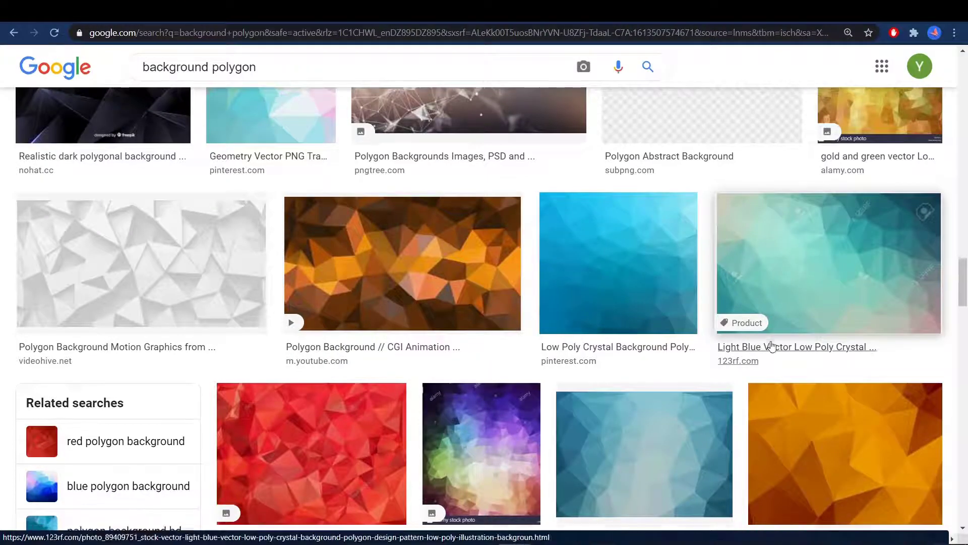
- Look through the polygon background examples in the image search results
{"action": "scroll", "coordinate": [757, 348], "scroll_direction": "down", "scroll_amount": 2}
{"action": "scroll", "coordinate": [746, 338], "scroll_direction": "up", "scroll_amount": 2}
{"action": "scroll", "coordinate": [432, 318], "scroll_direction": "up", "scroll_amount": 2}
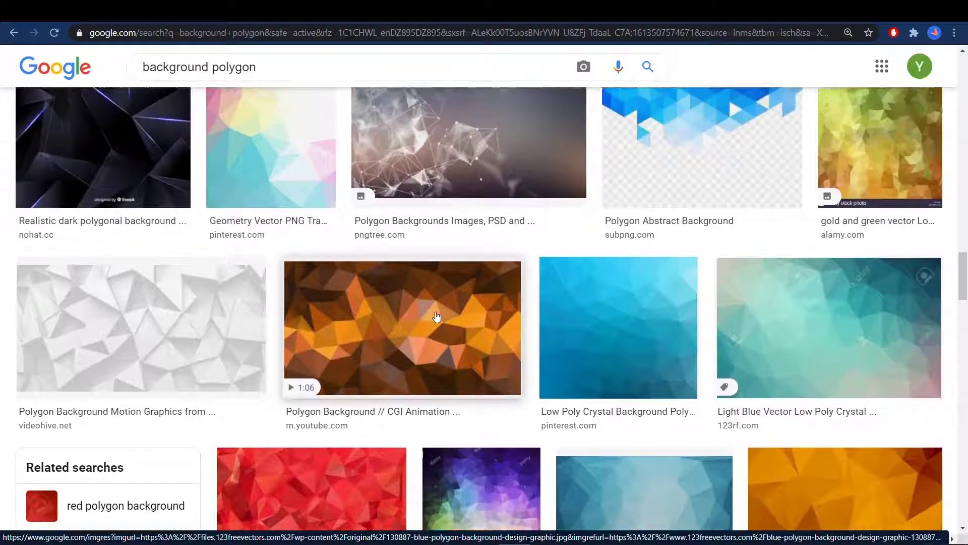
{"action": "scroll", "coordinate": [454, 348], "scroll_direction": "down", "scroll_amount": 2}
{"action": "scroll", "coordinate": [587, 396], "scroll_direction": "down", "scroll_amount": 2}
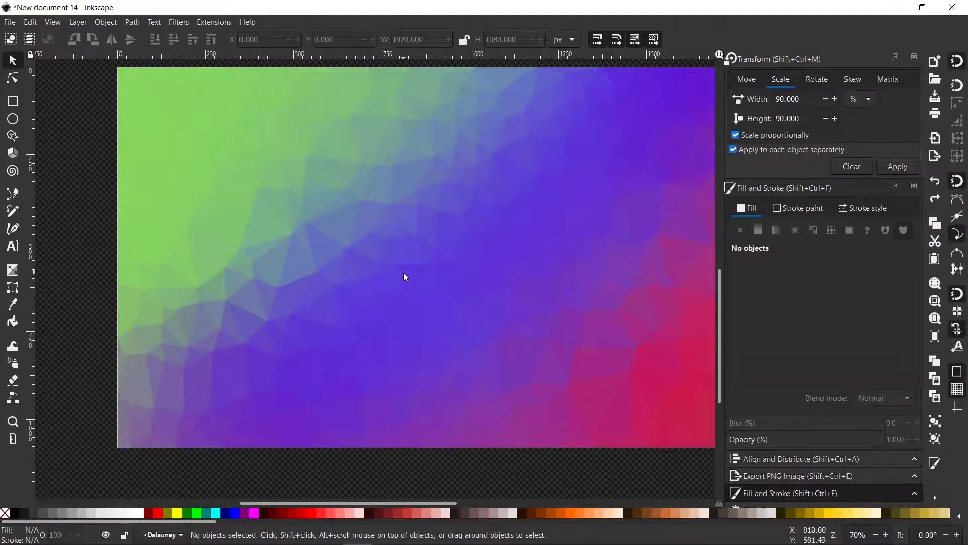
- Switch to Inkscape and examine the scattered red dots and the finished low-poly background on the page
{"action": "scroll", "coordinate": [419, 285], "scroll_direction": "down", "scroll_amount": 4}
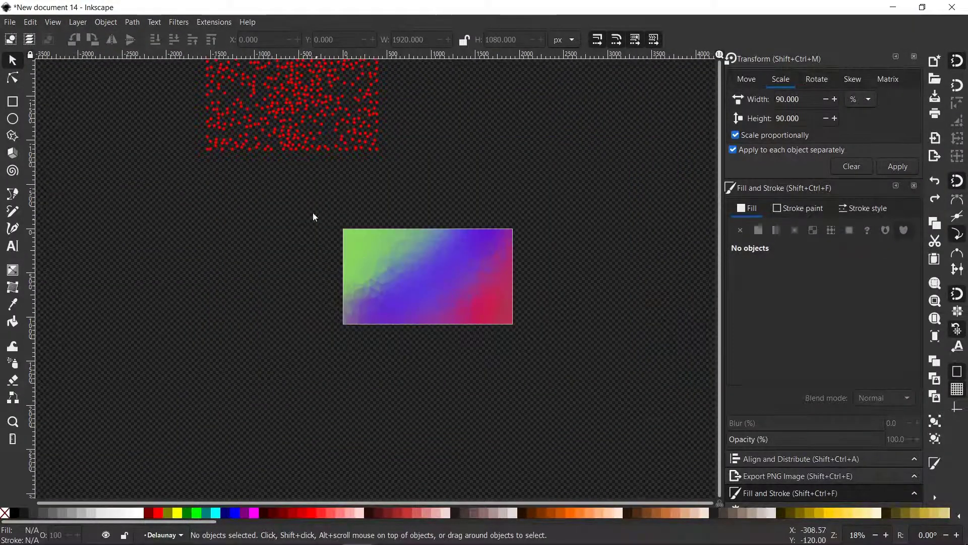
{"action": "left_click_drag", "start_coordinate": [316, 203], "coordinate": [392, 309]}
{"action": "scroll", "coordinate": [372, 290], "scroll_direction": "down", "scroll_amount": 2}
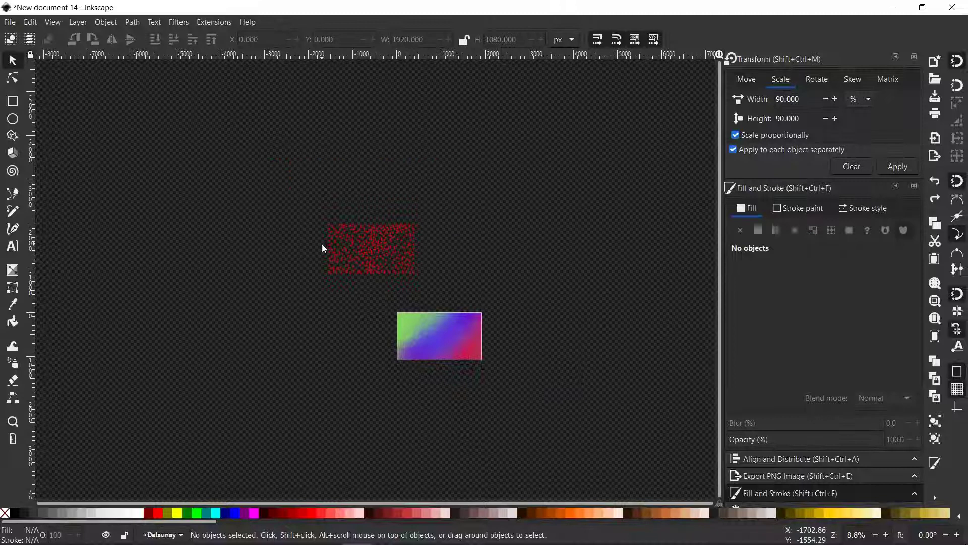
{"action": "scroll", "coordinate": [322, 245], "scroll_direction": "up", "scroll_amount": 3}
{"action": "scroll", "coordinate": [443, 284], "scroll_direction": "up", "scroll_amount": 2}
{"action": "left_click_drag", "start_coordinate": [463, 229], "coordinate": [405, 260]}
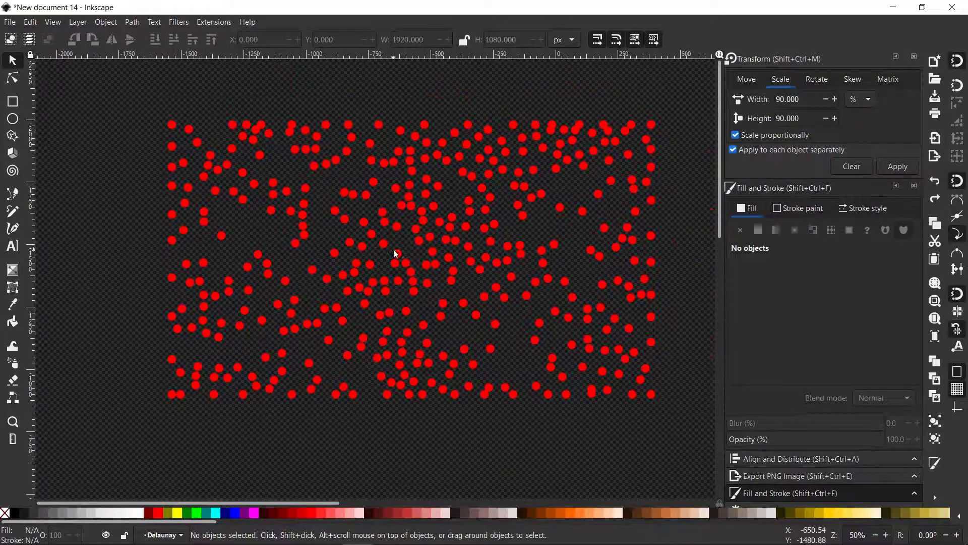
{"action": "scroll", "coordinate": [394, 251], "scroll_direction": "down", "scroll_amount": 3}
{"action": "left_click_drag", "start_coordinate": [524, 319], "coordinate": [489, 284]}
{"action": "scroll", "coordinate": [490, 283], "scroll_direction": "up", "scroll_amount": 1}
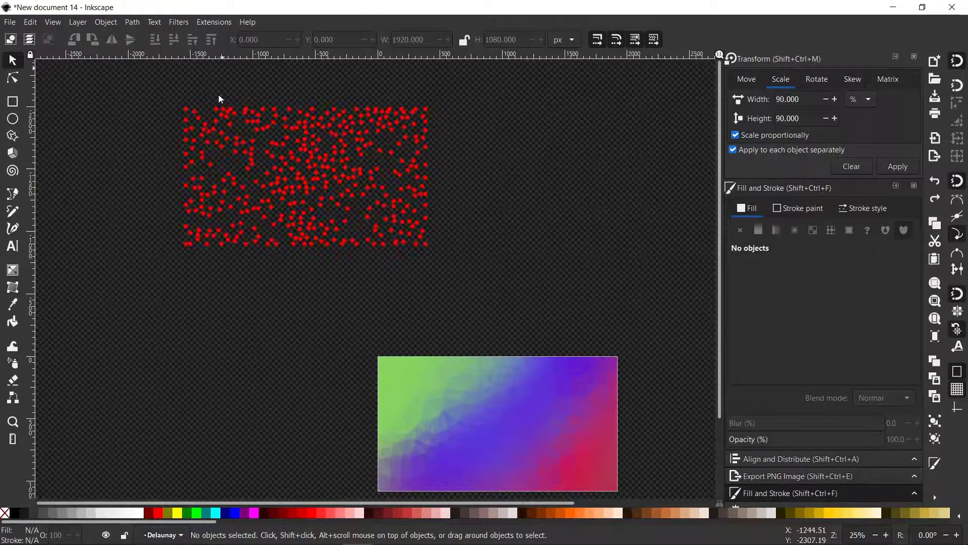
{"action": "scroll", "coordinate": [206, 117], "scroll_direction": "up", "scroll_amount": 2}
{"action": "scroll", "coordinate": [216, 125], "scroll_direction": "up", "scroll_amount": 1}
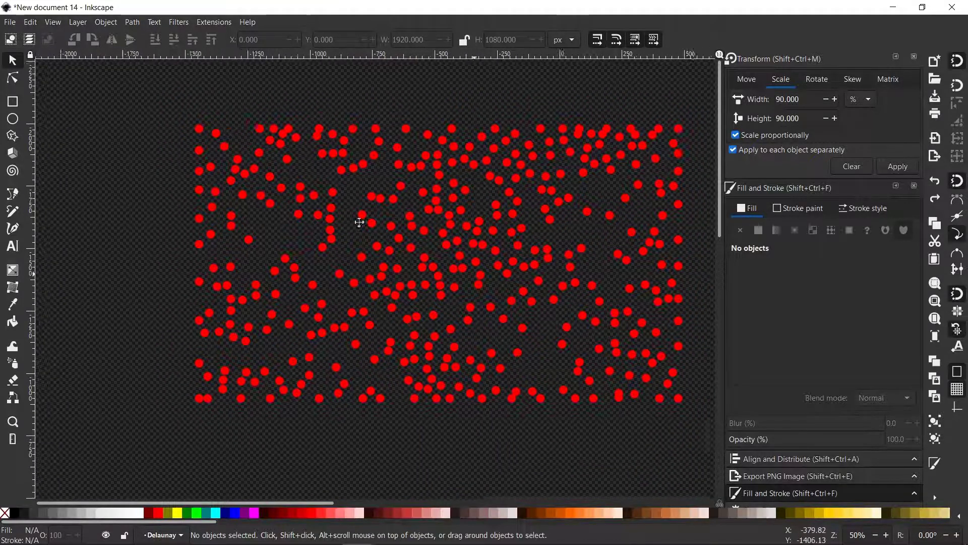
{"action": "scroll", "coordinate": [348, 213], "scroll_direction": "down", "scroll_amount": 1}
{"action": "scroll", "coordinate": [355, 187], "scroll_direction": "up", "scroll_amount": 2}
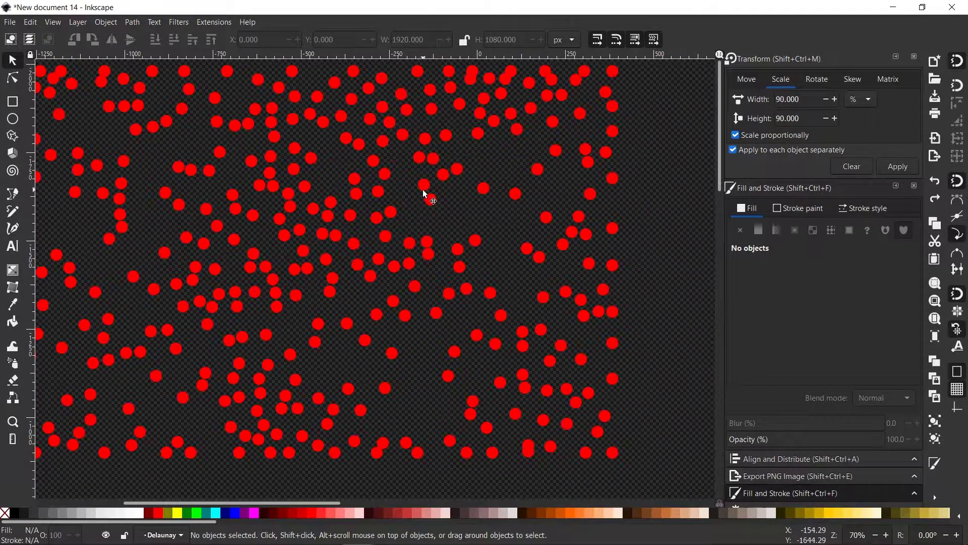
{"action": "scroll", "coordinate": [428, 193], "scroll_direction": "down", "scroll_amount": 4}
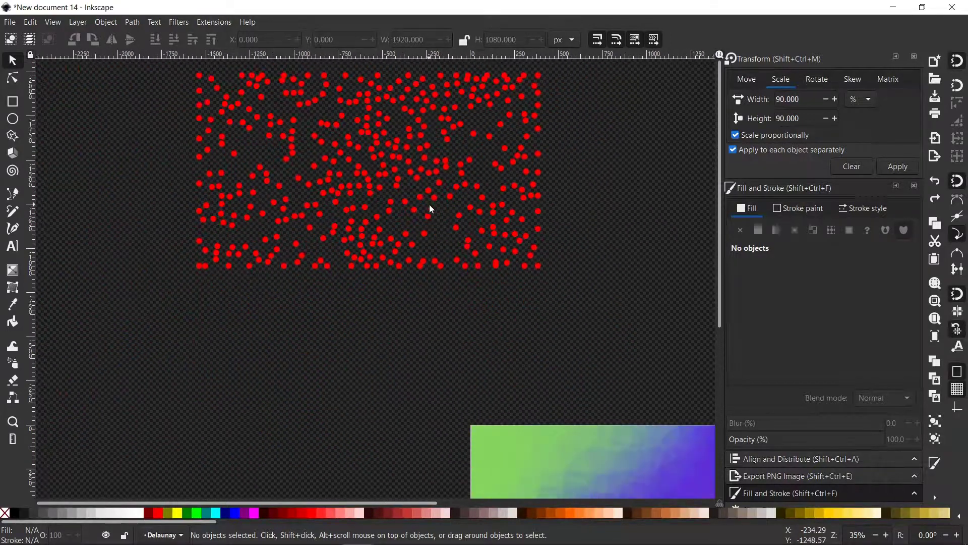
{"action": "scroll", "coordinate": [417, 238], "scroll_direction": "up", "scroll_amount": 3}
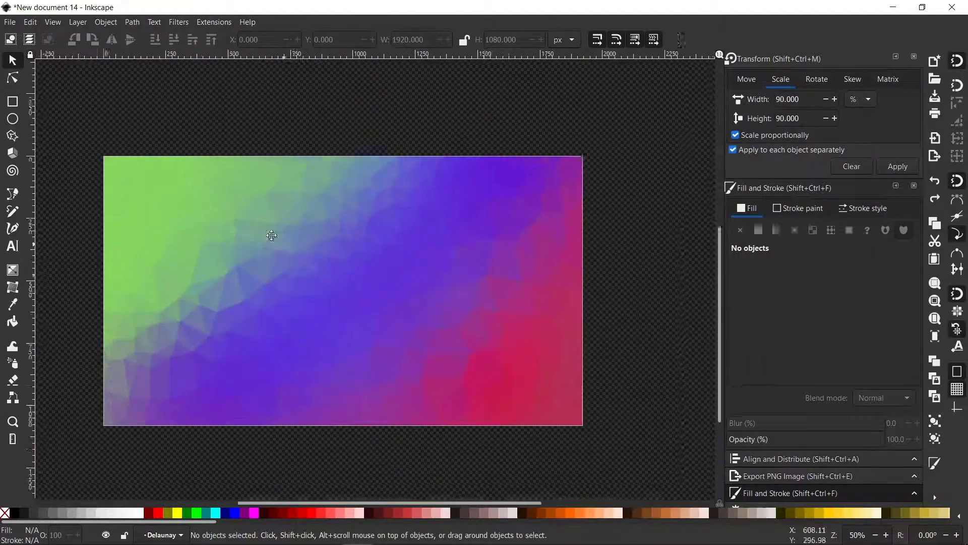
- Try the Tweak tool on the grouped low-poly background
{"action": "left_click", "coordinate": [300, 257]}
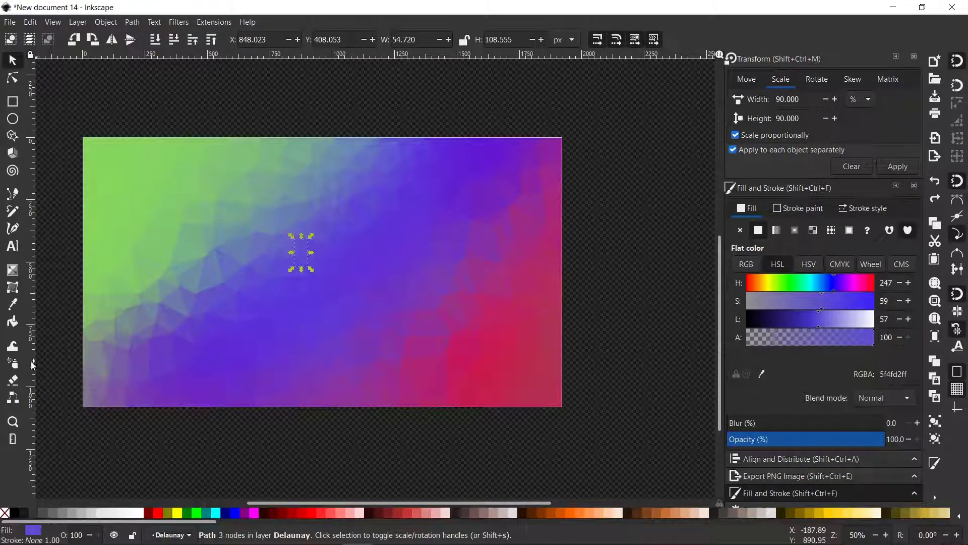
{"action": "left_click", "coordinate": [72, 268]}
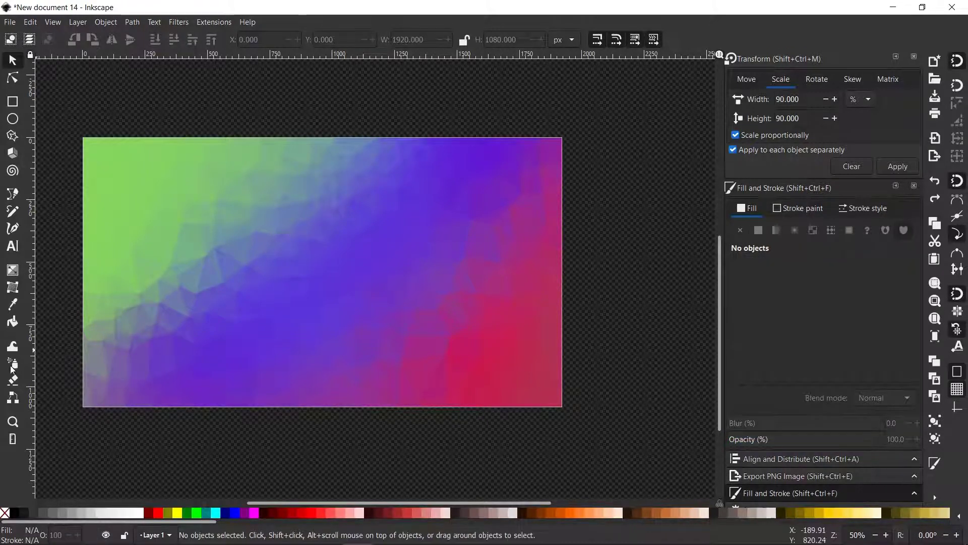
{"action": "key", "text": "w"}
{"action": "left_click", "coordinate": [167, 281]}
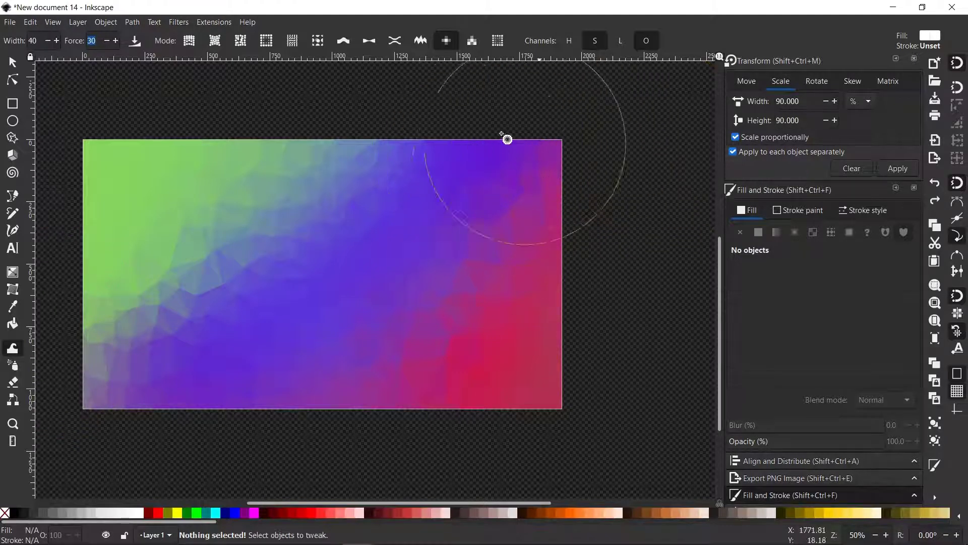
{"action": "scroll", "coordinate": [383, 227], "scroll_direction": "down", "scroll_amount": 2}
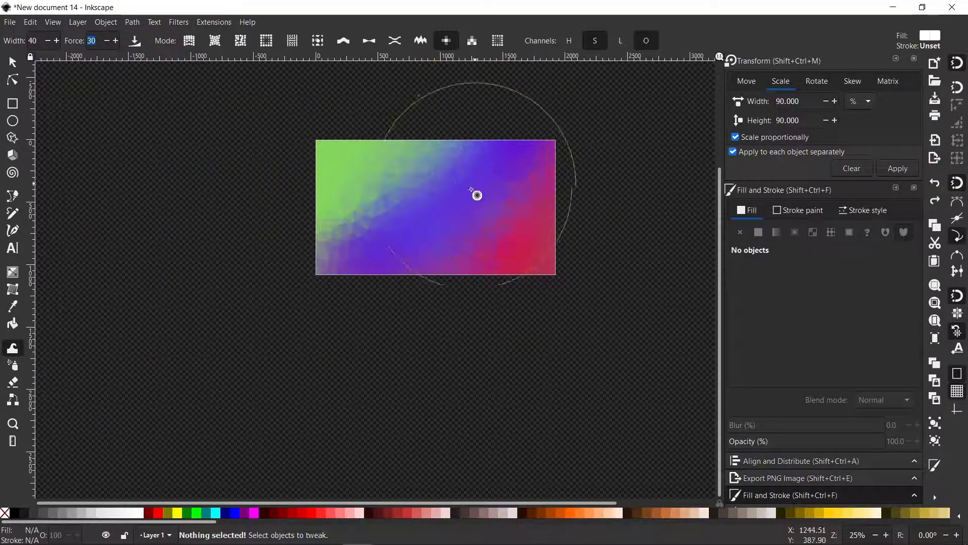
{"action": "left_click", "coordinate": [12, 61]}
{"action": "left_click", "coordinate": [386, 196]}
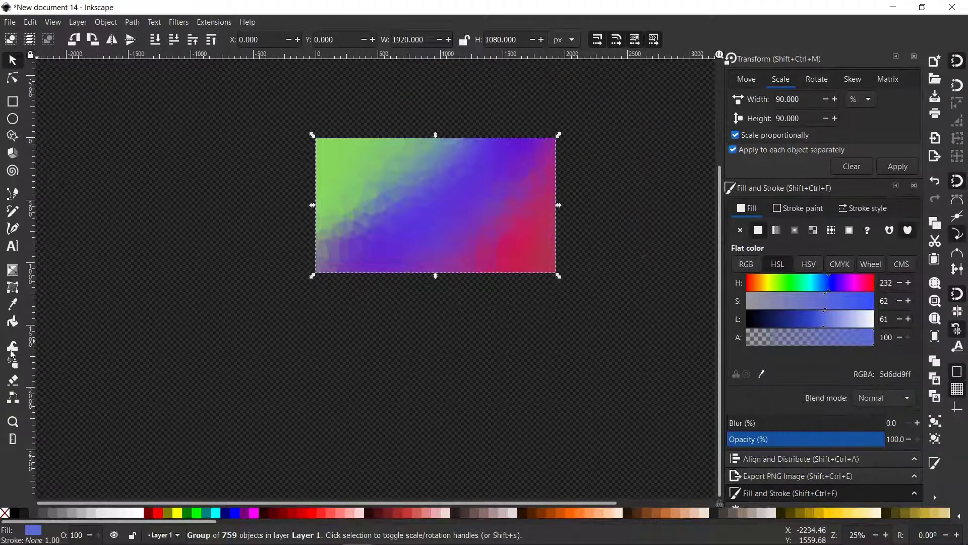
{"action": "left_click", "coordinate": [13, 348]}
{"action": "mouse_move", "coordinate": [555, 216]}
{"action": "left_mouse_down"}
{"action": "mouse_move", "coordinate": [554, 240]}
{"action": "mouse_move", "coordinate": [558, 160]}
{"action": "mouse_move", "coordinate": [523, 153]}
{"action": "mouse_move", "coordinate": [519, 272]}
{"action": "left_mouse_up"}
- Delete the finished low-poly background and the red dots, leaving the page empty
{"action": "left_click", "coordinate": [12, 62]}
{"action": "scroll", "coordinate": [370, 199], "scroll_direction": "down", "scroll_amount": 2}
{"action": "left_click_drag", "start_coordinate": [300, 124], "coordinate": [520, 303]}
{"action": "scroll", "coordinate": [453, 240], "scroll_direction": "down", "scroll_amount": 2}
{"action": "left_click_drag", "start_coordinate": [441, 221], "coordinate": [457, 323]}
{"action": "left_click_drag", "start_coordinate": [297, 186], "coordinate": [558, 415]}
{"action": "key", "text": "Delete"}
{"action": "scroll", "coordinate": [486, 361], "scroll_direction": "up", "scroll_amount": 5}
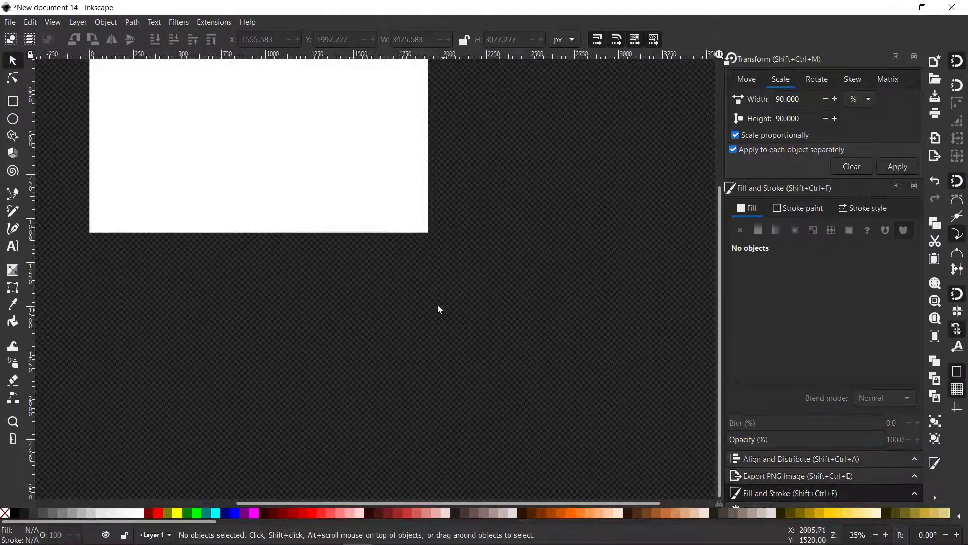
{"action": "left_click_drag", "start_coordinate": [438, 306], "coordinate": [526, 367]}
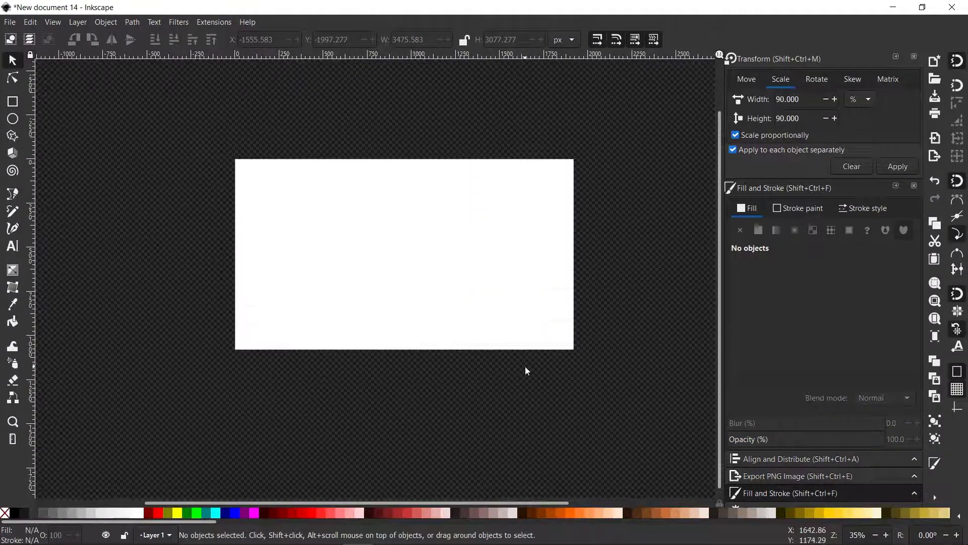
- Draw a 1920 × 1080 px rectangle covering the whole page and fill it with magenta (ff00ff)
{"action": "left_click", "coordinate": [12, 102]}
{"action": "left_click_drag", "start_coordinate": [236, 160], "coordinate": [574, 351]}
{"action": "left_click", "coordinate": [254, 513]}
{"action": "mouse_move", "coordinate": [392, 253]}
{"action": "left_mouse_down"}
{"action": "mouse_move", "coordinate": [347, 251]}
{"action": "mouse_move", "coordinate": [410, 259]}
{"action": "left_mouse_up"}
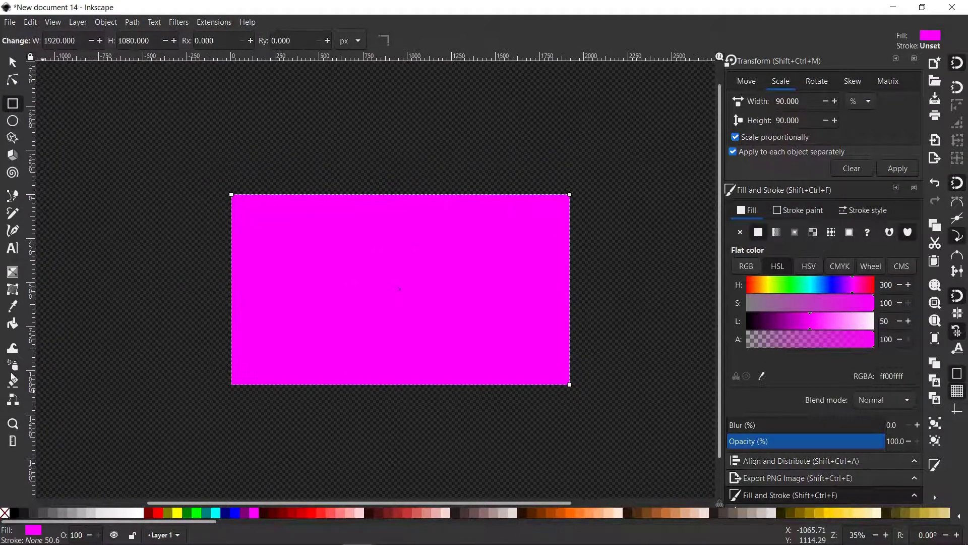
- Draw a circle with a radius of about 26 px outside the magenta rectangle's upper-left corner and fill it with teal (008080)
{"action": "left_click", "coordinate": [11, 122]}
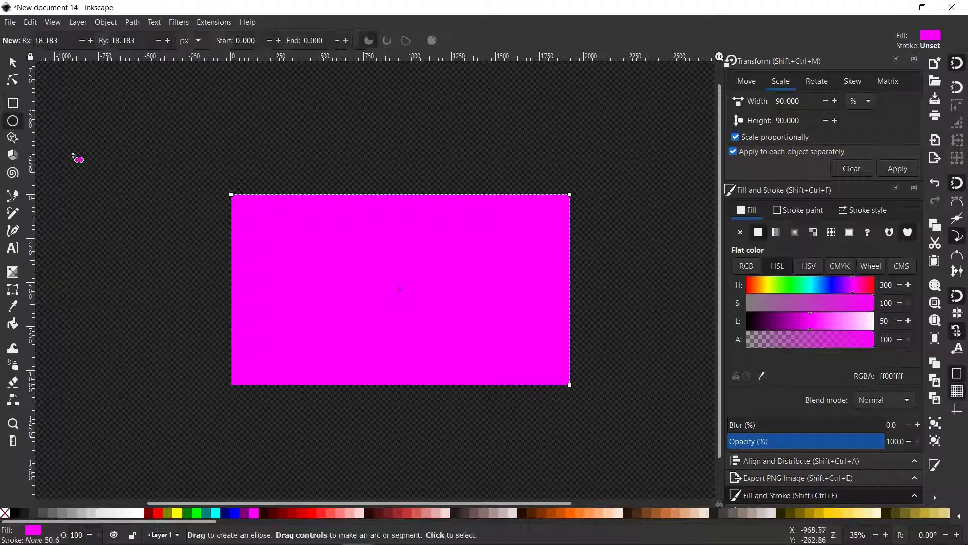
{"action": "scroll", "coordinate": [231, 240], "scroll_direction": "up", "scroll_amount": 1}
{"action": "left_click_drag", "start_coordinate": [126, 193], "coordinate": [262, 247]}
{"action": "left_click_drag", "start_coordinate": [374, 344], "coordinate": [263, 221]}
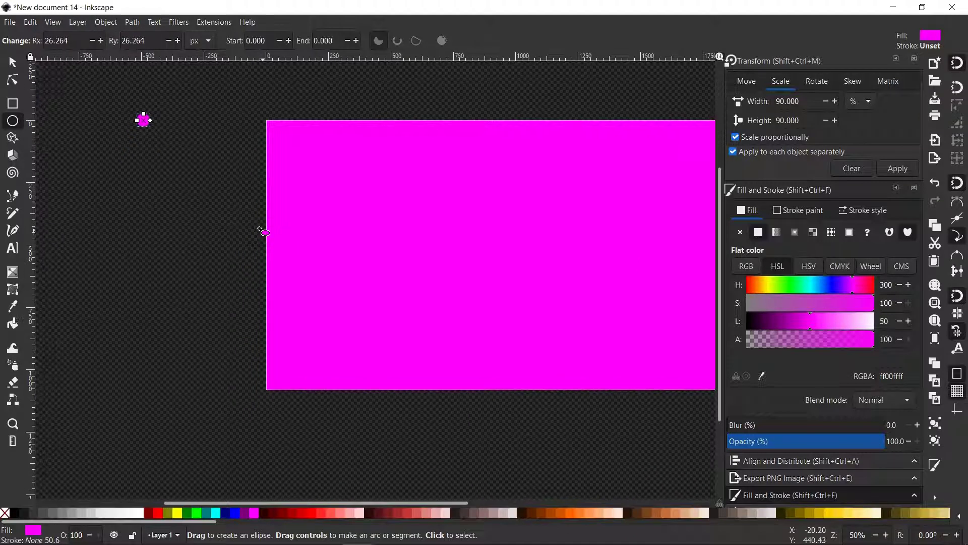
{"action": "scroll", "coordinate": [215, 181], "scroll_direction": "down", "scroll_amount": 2}
{"action": "scroll", "coordinate": [154, 343], "scroll_direction": "up", "scroll_amount": 1}
{"action": "left_click_drag", "start_coordinate": [258, 181], "coordinate": [303, 243]}
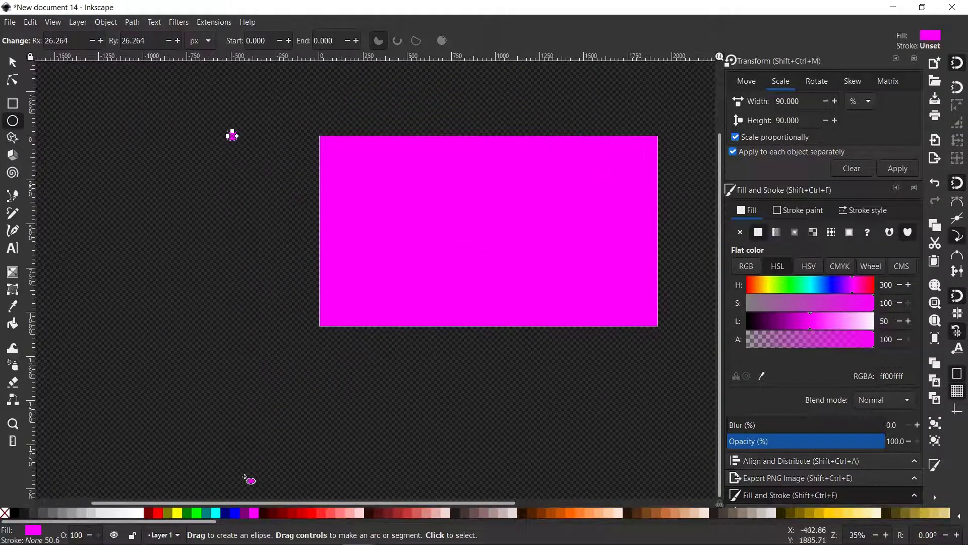
{"action": "left_click", "coordinate": [207, 513]}
{"action": "scroll", "coordinate": [262, 213], "scroll_direction": "up", "scroll_amount": 2}
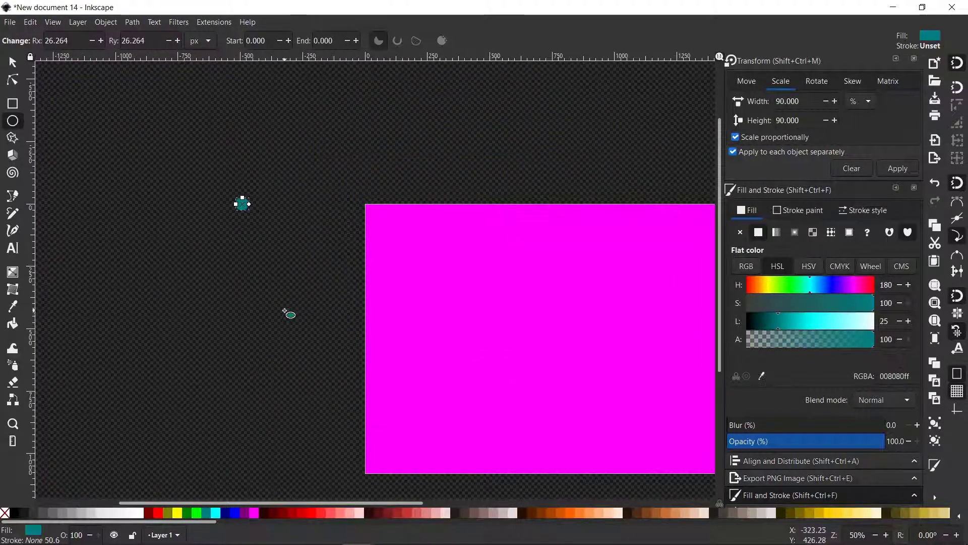
{"action": "scroll", "coordinate": [261, 229], "scroll_direction": "down", "scroll_amount": 1}
{"action": "scroll", "coordinate": [202, 191], "scroll_direction": "up", "scroll_amount": 1}
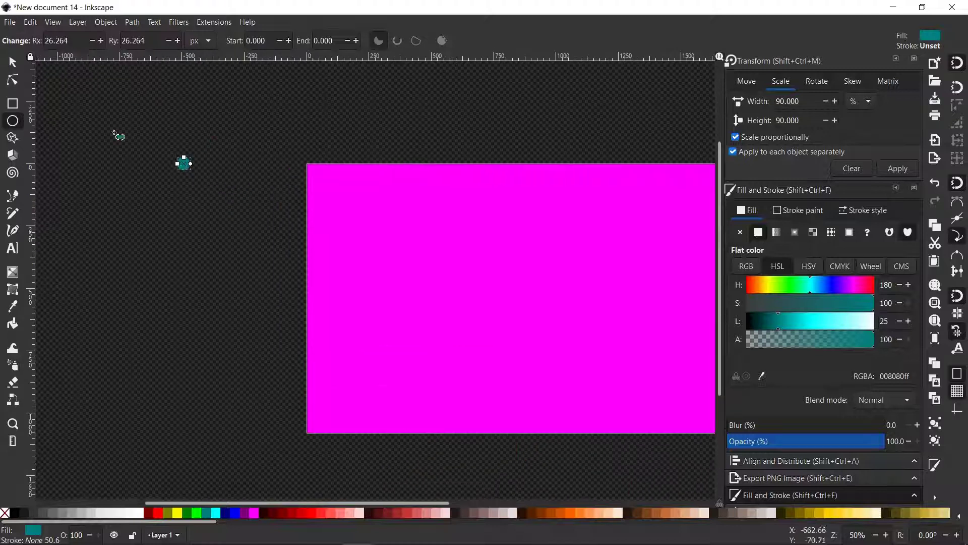
- Scale the teal circle down uniformly to about 45 px in diameter
{"action": "left_click", "coordinate": [13, 61]}
{"action": "scroll", "coordinate": [191, 153], "scroll_direction": "up", "scroll_amount": 3}
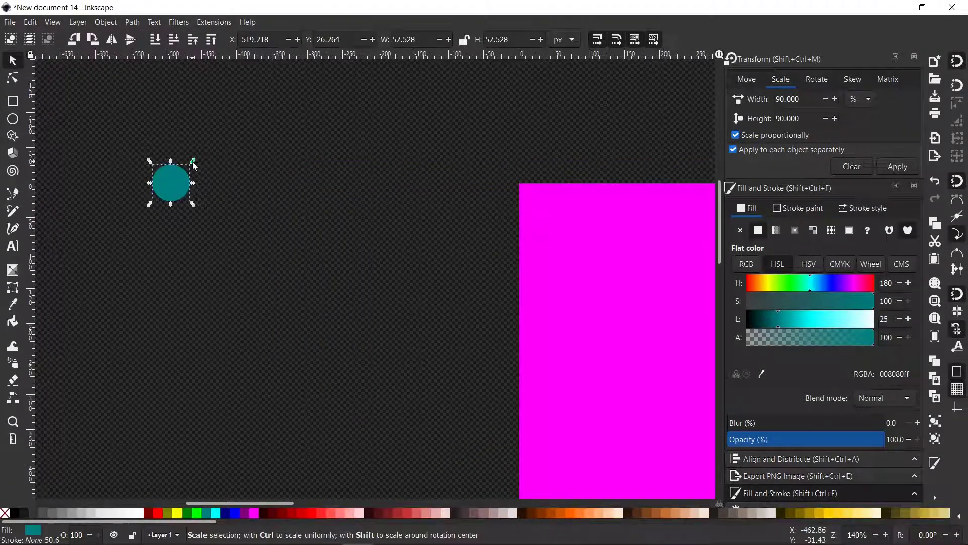
{"action": "left_click_drag", "start_coordinate": [195, 160], "coordinate": [192, 167]}
{"action": "scroll", "coordinate": [328, 242], "scroll_direction": "down", "scroll_amount": 6}
{"action": "scroll", "coordinate": [282, 263], "scroll_direction": "up", "scroll_amount": 2}
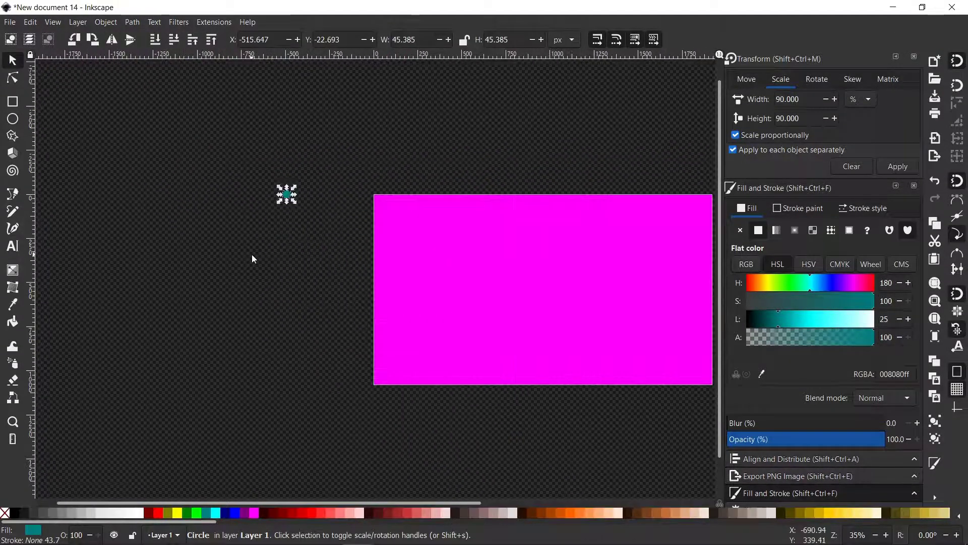
{"action": "left_click_drag", "start_coordinate": [412, 267], "coordinate": [252, 254]}
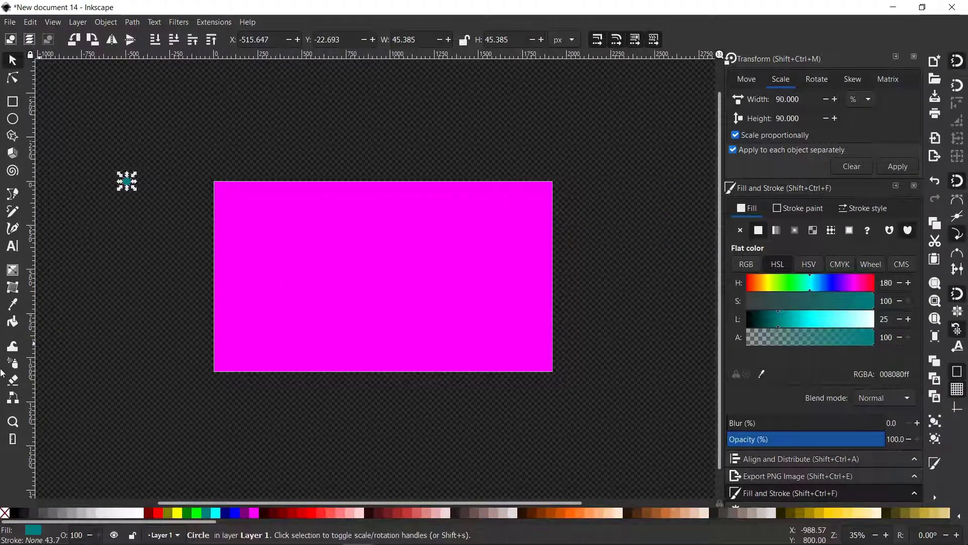
- Try duplicating the teal circle by hand beside the magenta rectangle
{"action": "left_click", "coordinate": [13, 363]}
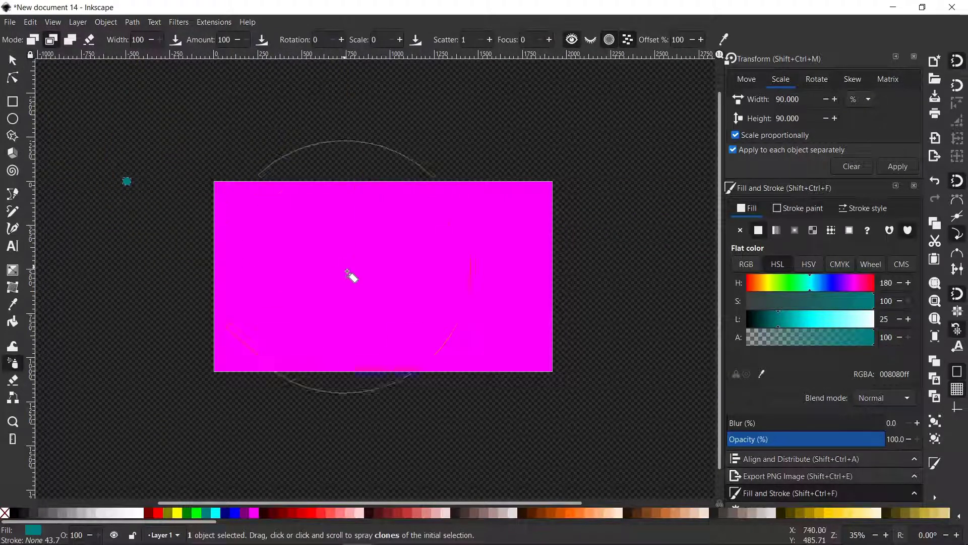
{"action": "left_click", "coordinate": [13, 60]}
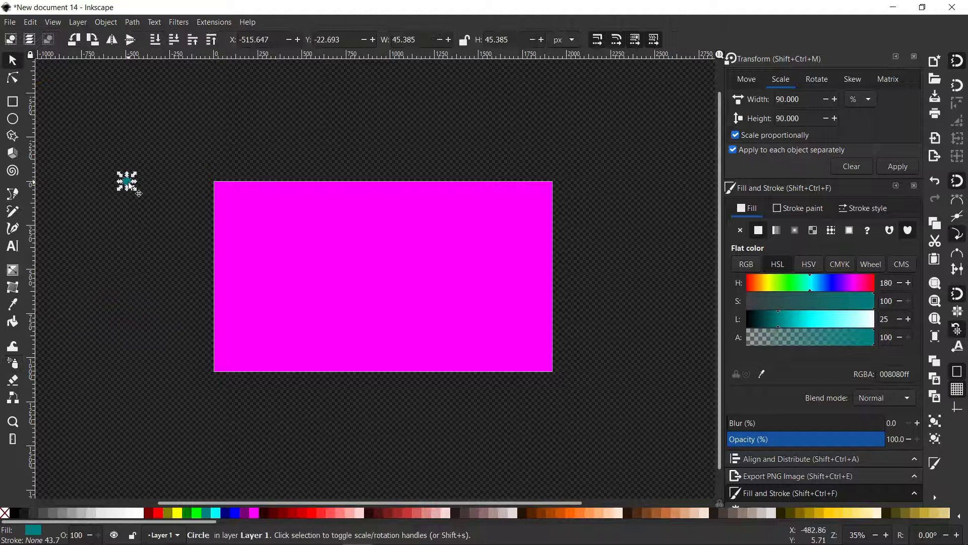
{"action": "left_click_drag", "start_coordinate": [130, 185], "coordinate": [118, 253]}
{"action": "key", "text": "ctrl+d"}
{"action": "key", "text": "ctrl+d"}
{"action": "key", "text": "Delete"}
{"action": "left_click_drag", "start_coordinate": [175, 178], "coordinate": [125, 239]}
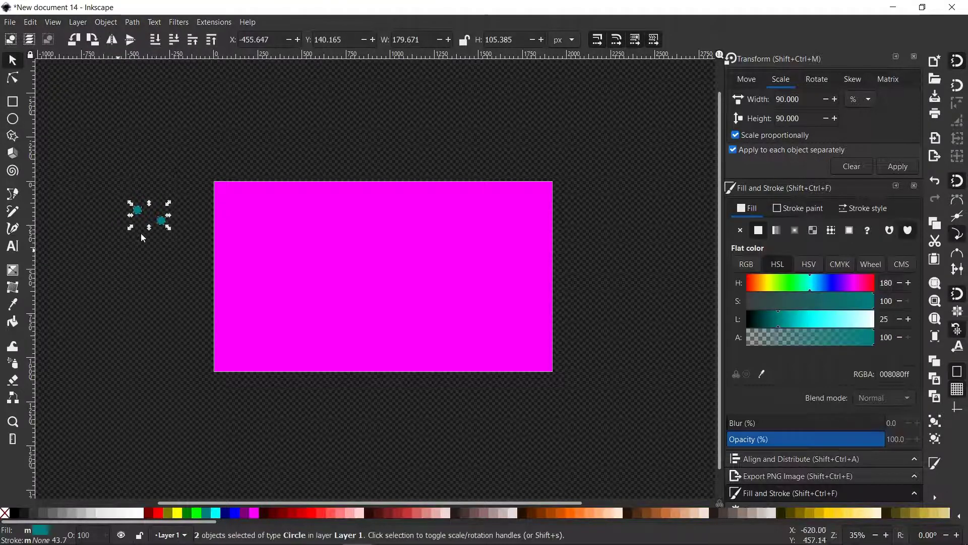
{"action": "left_click", "coordinate": [184, 202]}
{"action": "left_click_drag", "start_coordinate": [184, 202], "coordinate": [125, 262]}
- Stamp scattered copies of the teal circle across the magenta rectangle, and delete all the circles
{"action": "left_click", "coordinate": [177, 200]}
{"action": "left_click_drag", "start_coordinate": [178, 200], "coordinate": [551, 254]}
{"action": "left_click", "coordinate": [150, 236]}
{"action": "left_click", "coordinate": [136, 210]}
{"action": "key", "text": "space"}
{"action": "key", "text": "space"}
{"action": "key", "text": "space"}
{"action": "key", "text": "space"}
{"action": "key", "text": "space"}
{"action": "key", "text": "space"}
{"action": "key", "text": "space"}
{"action": "key", "text": "space"}
{"action": "key", "text": "space"}
{"action": "key", "text": "space"}
{"action": "key", "text": "space"}
{"action": "key", "text": "space"}
{"action": "key", "text": "space"}
{"action": "key", "text": "space"}
{"action": "left_click_drag", "start_coordinate": [468, 333], "coordinate": [486, 222]}
{"action": "mouse_move", "coordinate": [603, 120]}
{"action": "left_mouse_down"}
{"action": "mouse_move", "coordinate": [159, 378]}
{"action": "mouse_move", "coordinate": [151, 359]}
{"action": "left_mouse_up"}
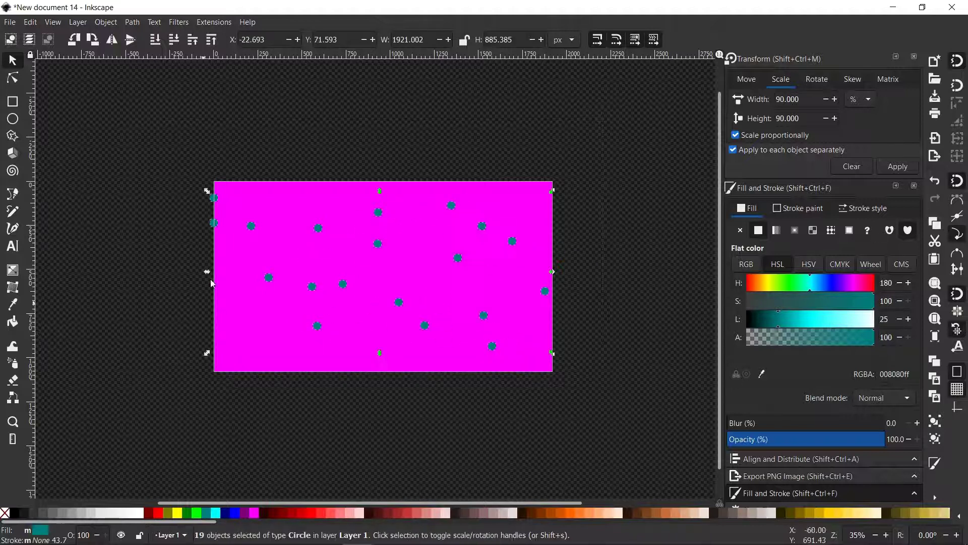
{"action": "key", "text": "Delete"}
- Draw a teal circle about 37 px in diameter outside the magenta rectangle's upper-left corner
{"action": "left_click", "coordinate": [13, 120]}
{"action": "scroll", "coordinate": [116, 204], "scroll_direction": "up", "scroll_amount": 2, "text": "ctrl"}
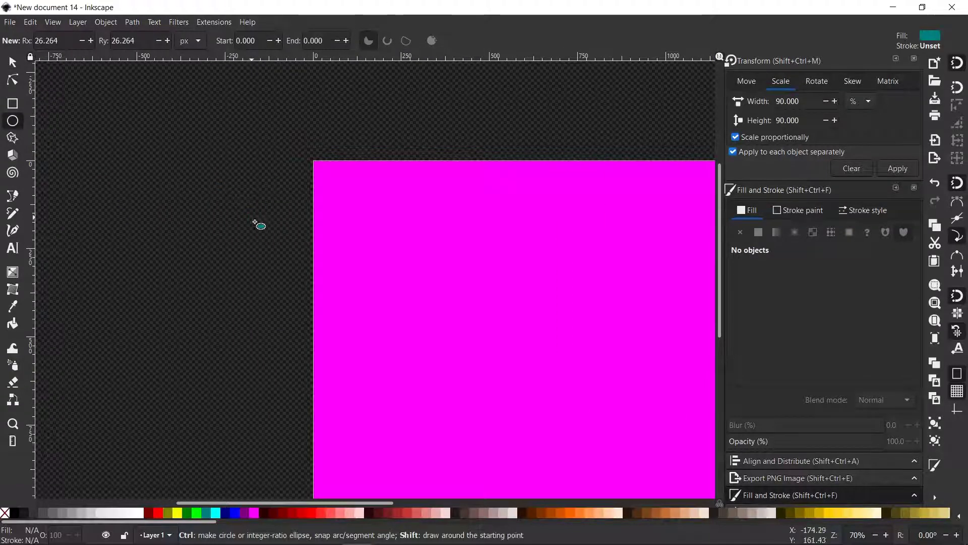
{"action": "mouse_move", "coordinate": [244, 209]}
{"action": "left_mouse_down"}
{"action": "mouse_move", "coordinate": [258, 223]}
{"action": "mouse_move", "coordinate": [175, 161]}
{"action": "left_mouse_up"}
{"action": "left_click", "coordinate": [13, 61]}
{"action": "scroll", "coordinate": [126, 164], "scroll_direction": "down", "scroll_amount": 1, "text": "ctrl"}
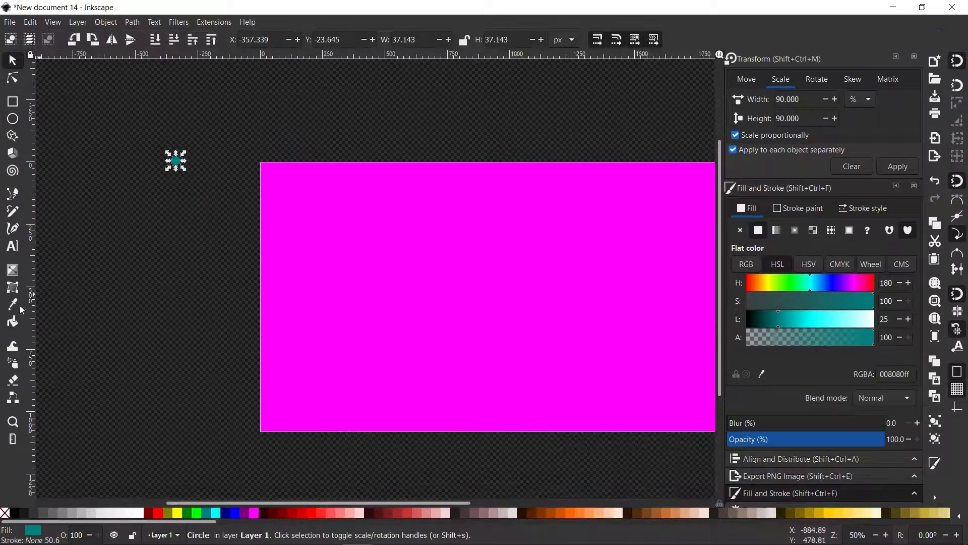
- Spray a few clones of the small teal circle over the magenta rectangle's upper-right area
{"action": "left_click", "coordinate": [13, 364]}
{"action": "scroll", "coordinate": [237, 288], "scroll_direction": "down", "scroll_amount": 2, "text": "ctrl"}
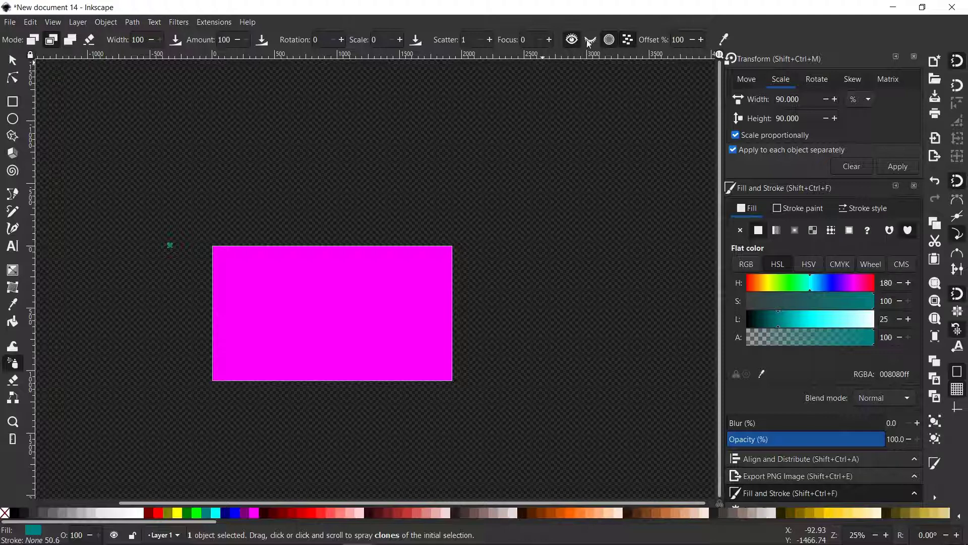
{"action": "scroll", "coordinate": [454, 313], "scroll_direction": "up", "scroll_amount": 2, "text": "ctrl"}
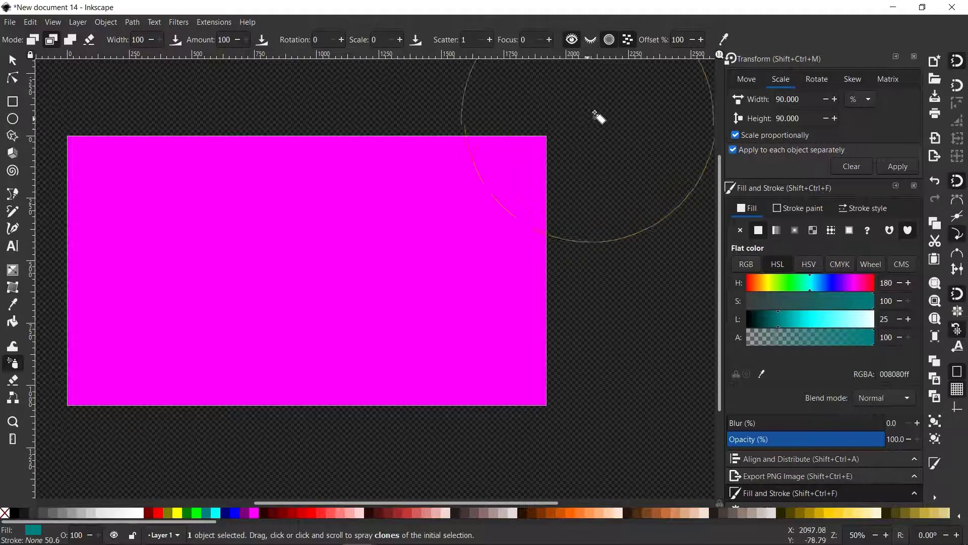
{"action": "left_click_drag", "start_coordinate": [625, 170], "coordinate": [557, 180]}
{"action": "scroll", "coordinate": [557, 181], "scroll_direction": "down", "scroll_amount": 1, "text": "ctrl"}
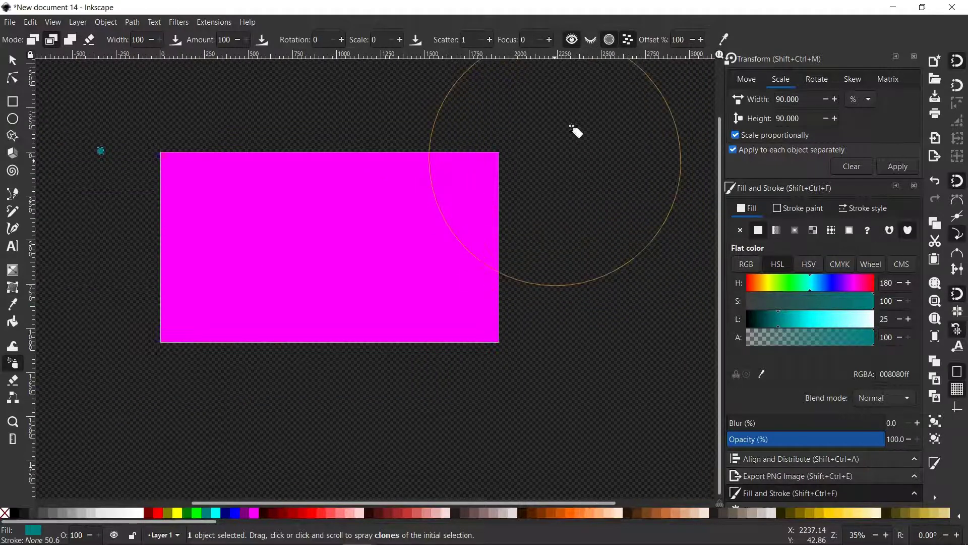
{"action": "left_click_drag", "start_coordinate": [489, 161], "coordinate": [444, 195]}
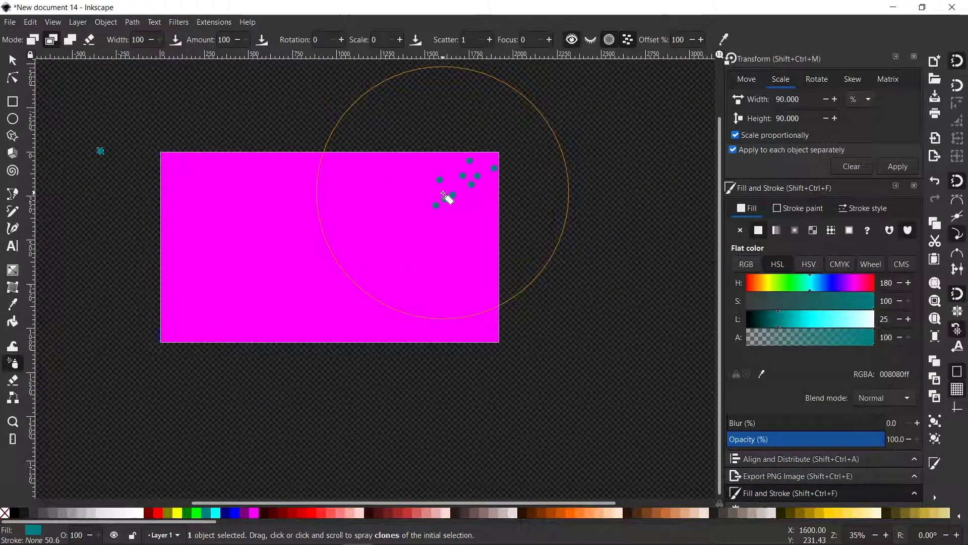
{"action": "left_click", "coordinate": [444, 196]}
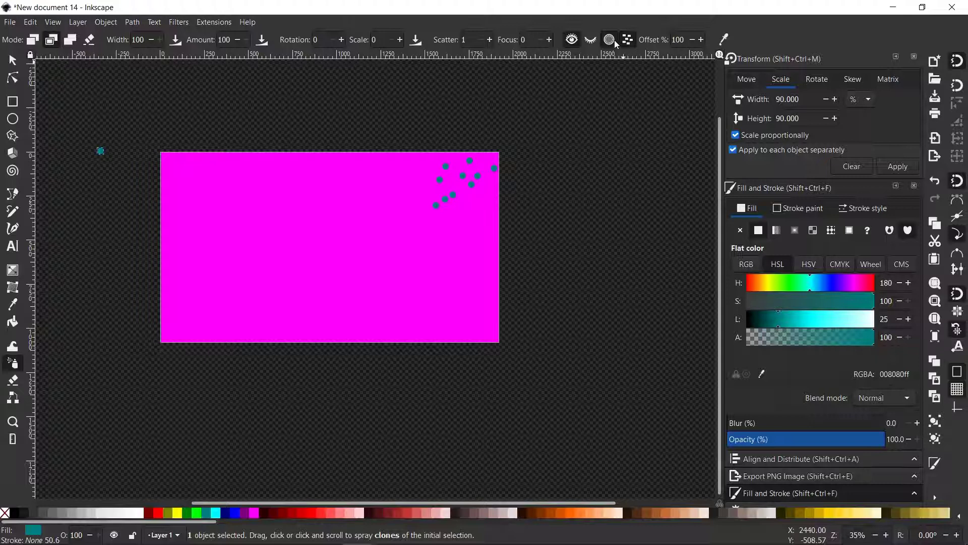
{"action": "left_click_drag", "start_coordinate": [444, 184], "coordinate": [502, 188]}
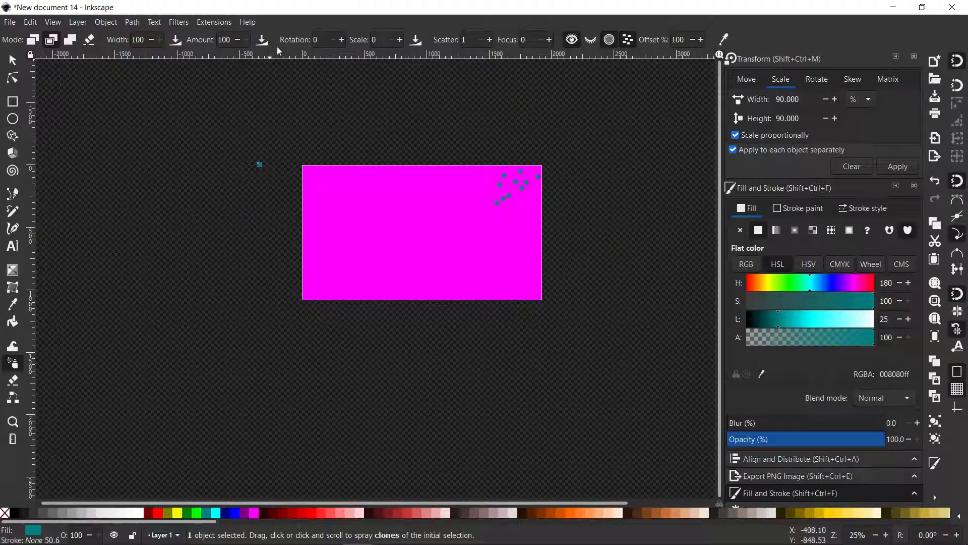
- Spray more clones of the teal circle across the rest of the magenta rectangle, filling sparse areas
{"action": "scroll", "coordinate": [479, 202], "scroll_direction": "up", "scroll_amount": 1, "text": "ctrl"}
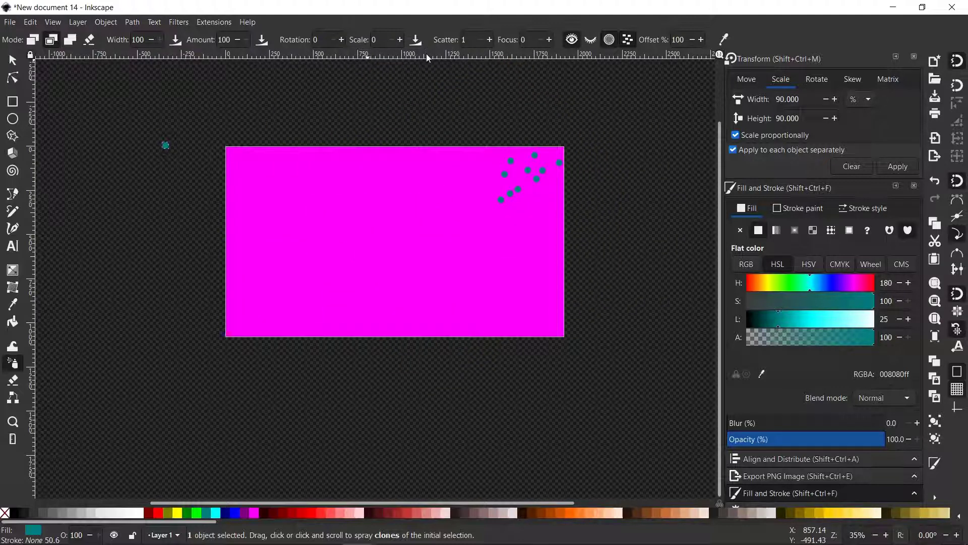
{"action": "scroll", "coordinate": [465, 234], "scroll_direction": "down", "scroll_amount": 1, "text": "ctrl"}
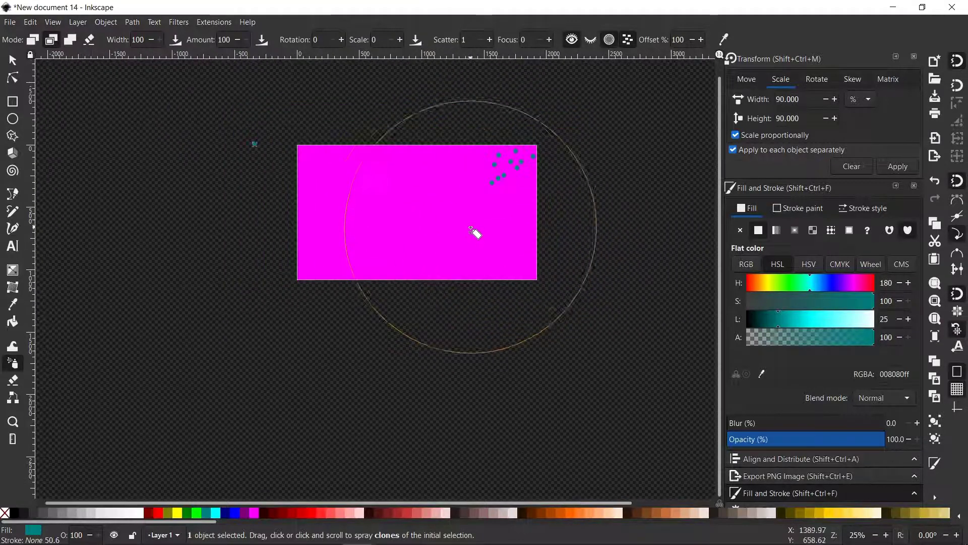
{"action": "mouse_move", "coordinate": [474, 232]}
{"action": "left_mouse_down"}
{"action": "mouse_move", "coordinate": [440, 208]}
{"action": "mouse_move", "coordinate": [484, 157]}
{"action": "mouse_move", "coordinate": [316, 169]}
{"action": "mouse_move", "coordinate": [329, 257]}
{"action": "mouse_move", "coordinate": [502, 255]}
{"action": "mouse_move", "coordinate": [419, 169]}
{"action": "mouse_move", "coordinate": [474, 204]}
{"action": "mouse_move", "coordinate": [452, 212]}
{"action": "mouse_move", "coordinate": [365, 302]}
{"action": "mouse_move", "coordinate": [418, 227]}
{"action": "mouse_move", "coordinate": [517, 201]}
{"action": "mouse_move", "coordinate": [534, 180]}
{"action": "mouse_move", "coordinate": [530, 227]}
{"action": "mouse_move", "coordinate": [333, 225]}
{"action": "mouse_move", "coordinate": [322, 180]}
{"action": "mouse_move", "coordinate": [300, 157]}
{"action": "mouse_move", "coordinate": [369, 185]}
{"action": "mouse_move", "coordinate": [379, 240]}
{"action": "mouse_move", "coordinate": [351, 269]}
{"action": "mouse_move", "coordinate": [299, 263]}
{"action": "mouse_move", "coordinate": [276, 179]}
{"action": "mouse_move", "coordinate": [292, 261]}
{"action": "mouse_move", "coordinate": [313, 250]}
{"action": "mouse_move", "coordinate": [503, 250]}
{"action": "mouse_move", "coordinate": [467, 208]}
{"action": "left_mouse_up"}
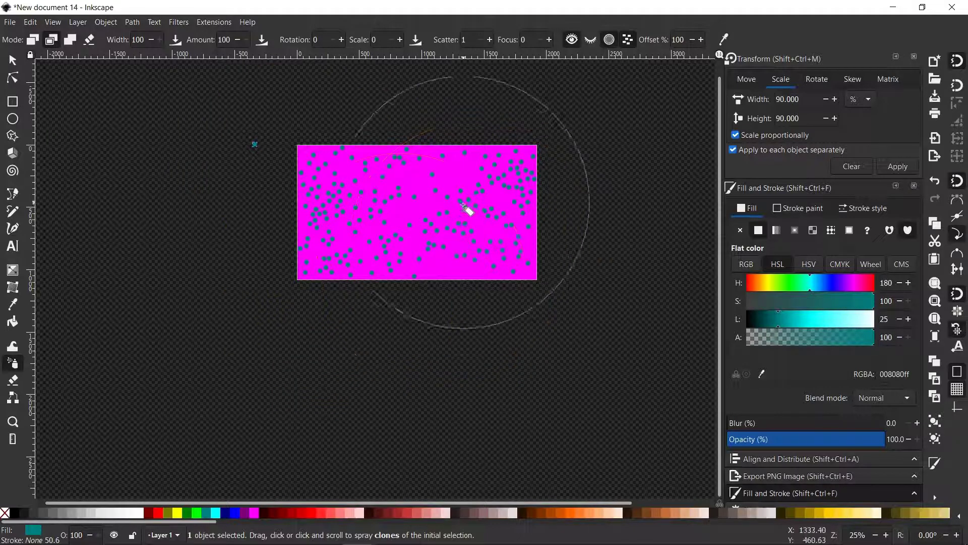
{"action": "scroll", "coordinate": [407, 226], "scroll_direction": "up", "scroll_amount": 1}
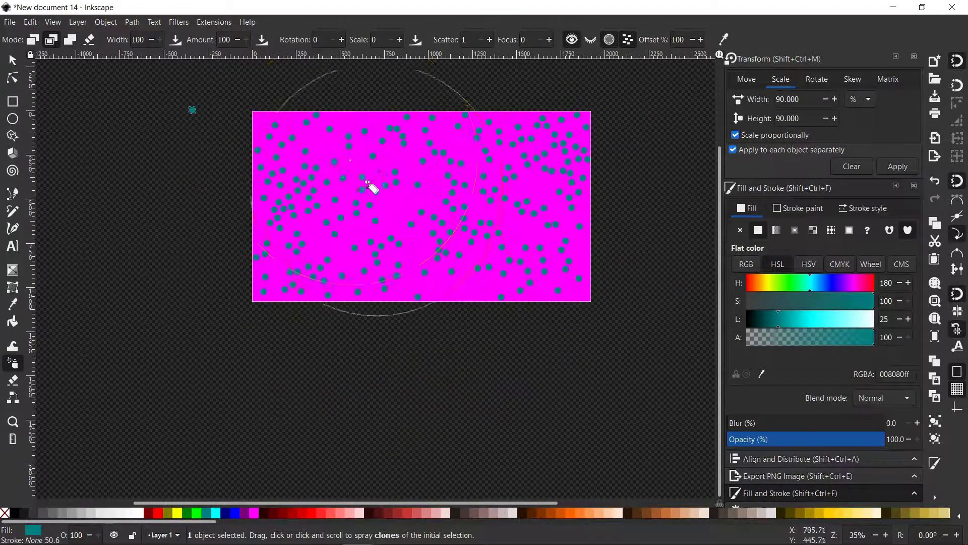
{"action": "scroll", "coordinate": [363, 176], "scroll_direction": "up", "scroll_amount": 1}
{"action": "left_click_drag", "start_coordinate": [353, 164], "coordinate": [302, 264]}
{"action": "scroll", "coordinate": [301, 261], "scroll_direction": "up", "scroll_amount": 1}
- Select the magenta rectangle together with all the sprayed circle clones and convert them to paths
{"action": "left_click", "coordinate": [13, 61]}
{"action": "scroll", "coordinate": [174, 156], "scroll_direction": "down", "scroll_amount": 2}
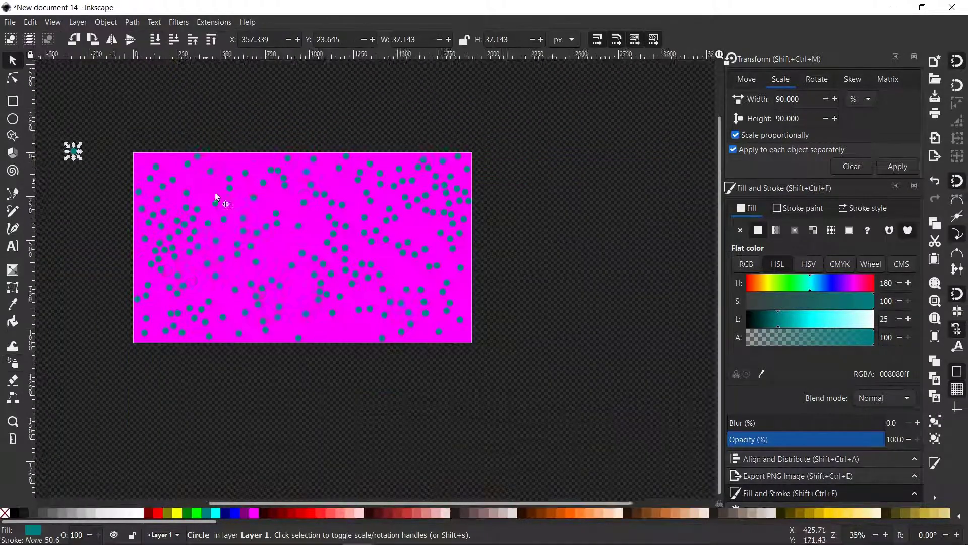
{"action": "scroll", "coordinate": [216, 197], "scroll_direction": "up", "scroll_amount": 2}
{"action": "scroll", "coordinate": [176, 180], "scroll_direction": "down", "scroll_amount": 1}
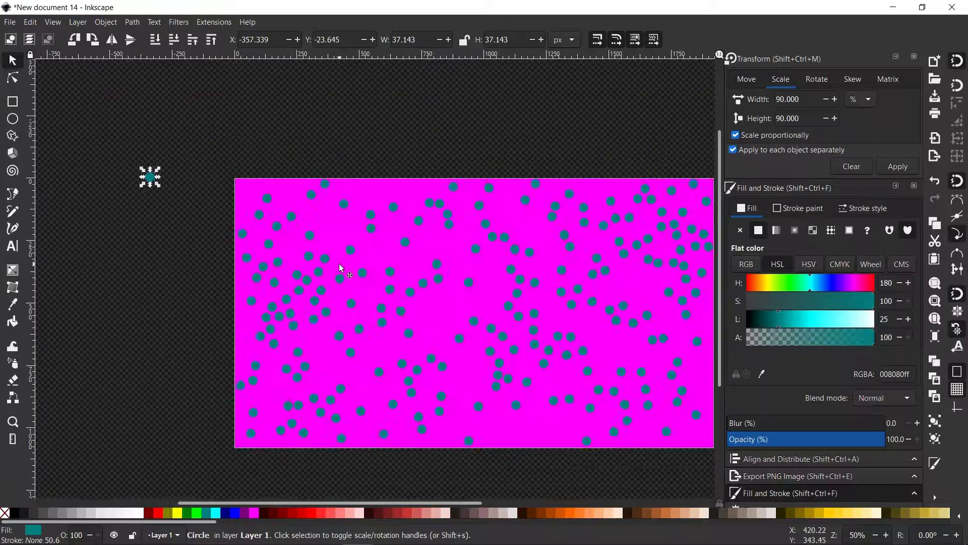
{"action": "scroll", "coordinate": [216, 182], "scroll_direction": "down", "scroll_amount": 2}
{"action": "left_click_drag", "start_coordinate": [201, 143], "coordinate": [519, 359]}
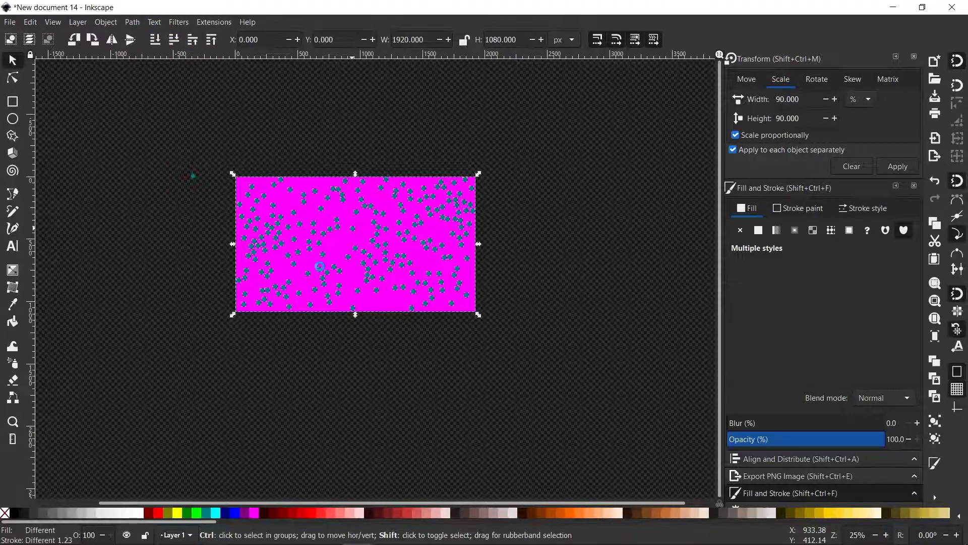
{"action": "left_click", "coordinate": [308, 276], "text": "shift"}
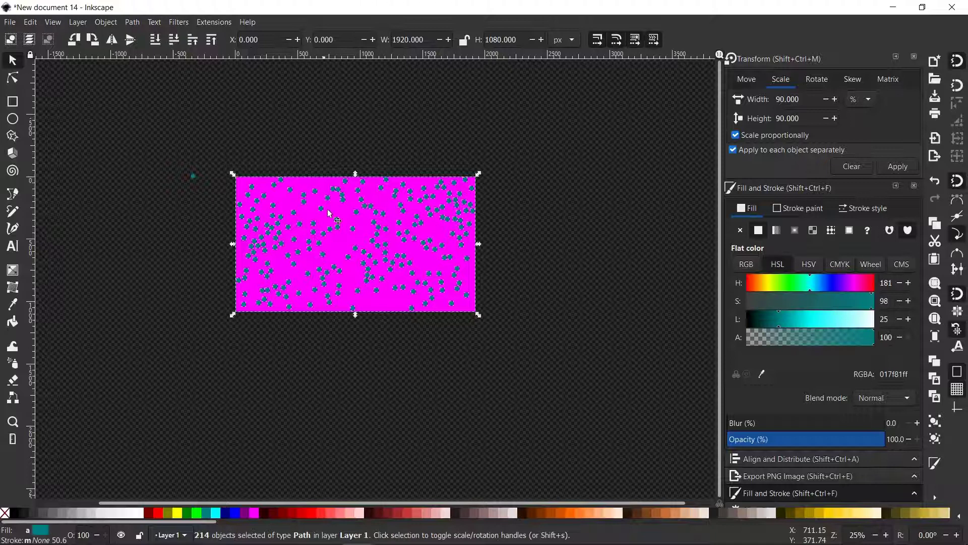
- Move the original teal circle from beside the magenta rectangle's upper-left corner to outside its right edge
{"action": "scroll", "coordinate": [335, 225], "scroll_direction": "up", "scroll_amount": 1}
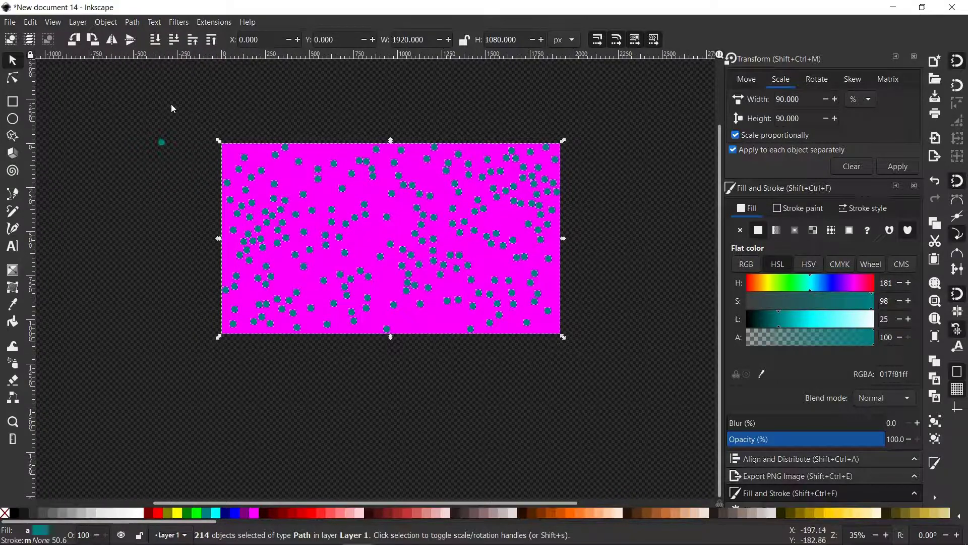
{"action": "left_click", "coordinate": [158, 183]}
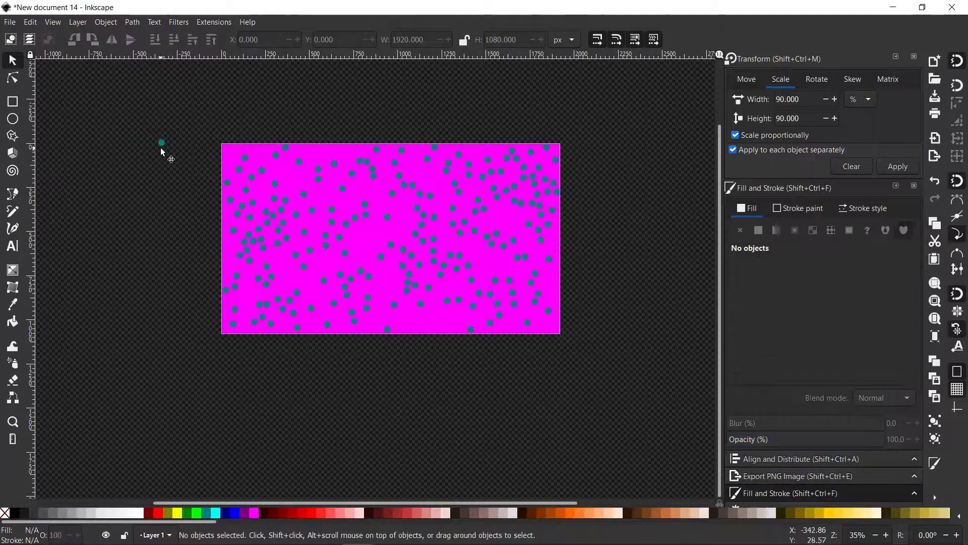
{"action": "left_click", "coordinate": [161, 145]}
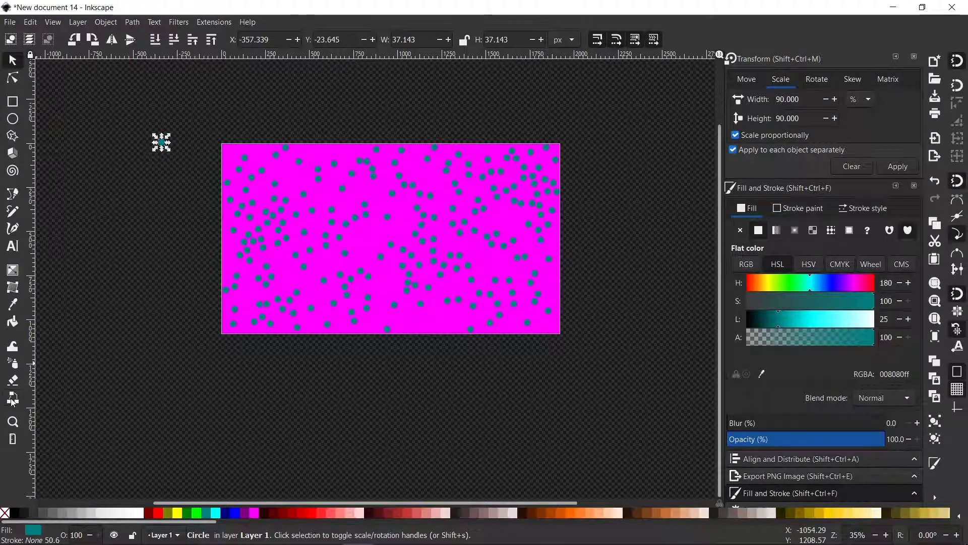
{"action": "left_click", "coordinate": [14, 364]}
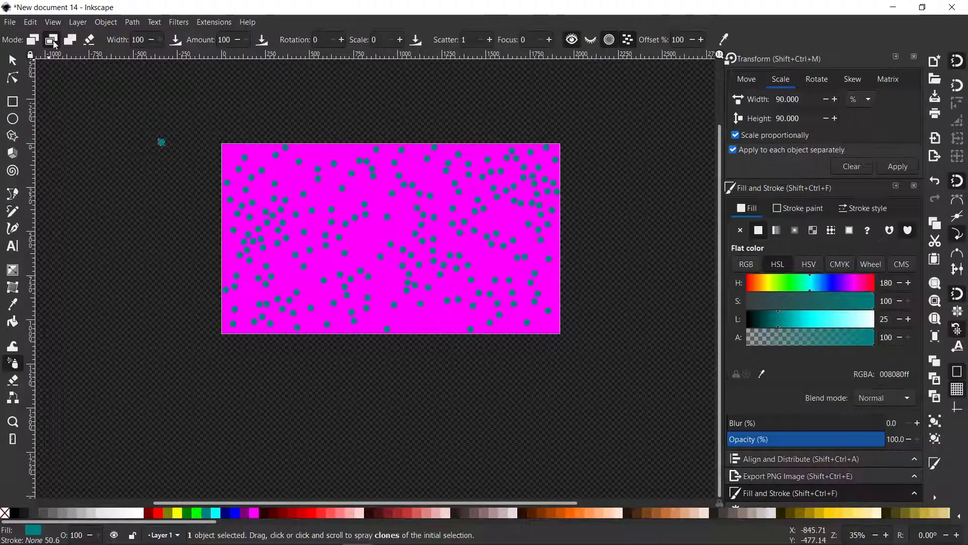
{"action": "scroll", "coordinate": [198, 251], "scroll_direction": "up", "scroll_amount": 1}
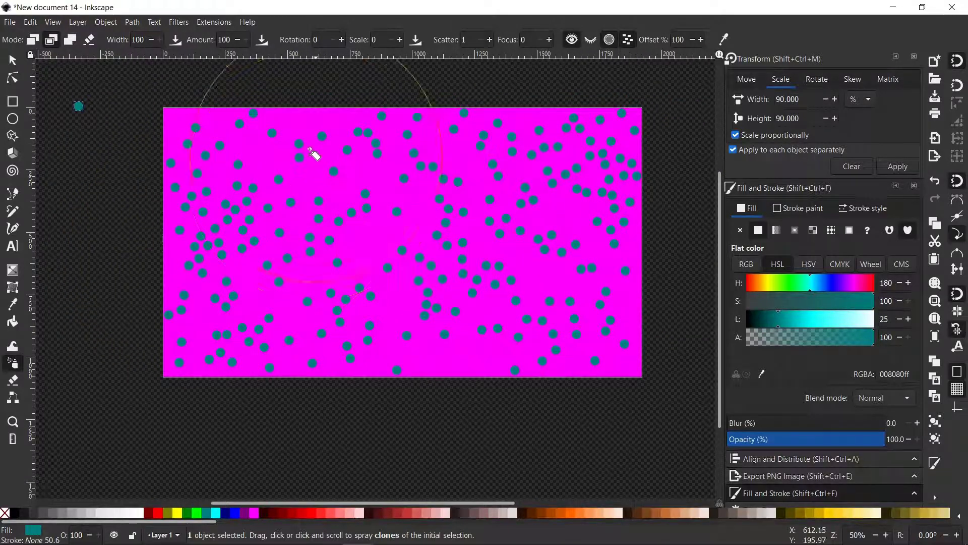
{"action": "scroll", "coordinate": [249, 214], "scroll_direction": "up", "scroll_amount": 1}
{"action": "scroll", "coordinate": [248, 218], "scroll_direction": "down", "scroll_amount": 2}
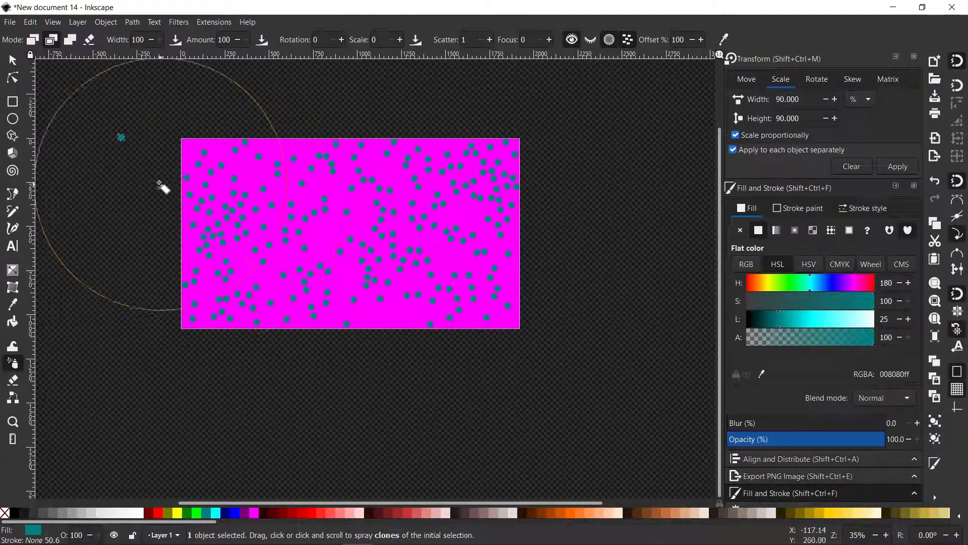
{"action": "scroll", "coordinate": [163, 188], "scroll_direction": "up", "scroll_amount": 1}
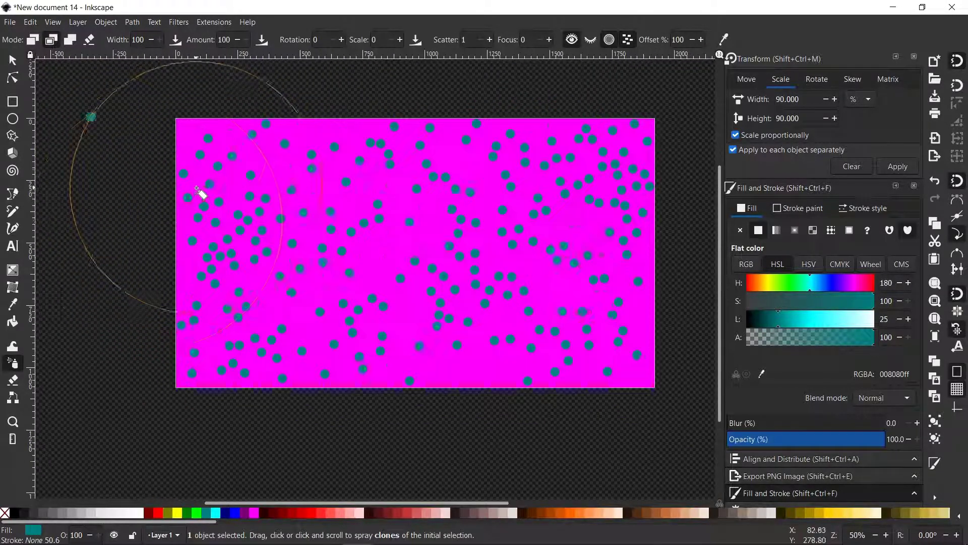
{"action": "left_click", "coordinate": [11, 60]}
{"action": "scroll", "coordinate": [127, 171], "scroll_direction": "up", "scroll_amount": 1}
{"action": "left_click_drag", "start_coordinate": [90, 140], "coordinate": [443, 273]}
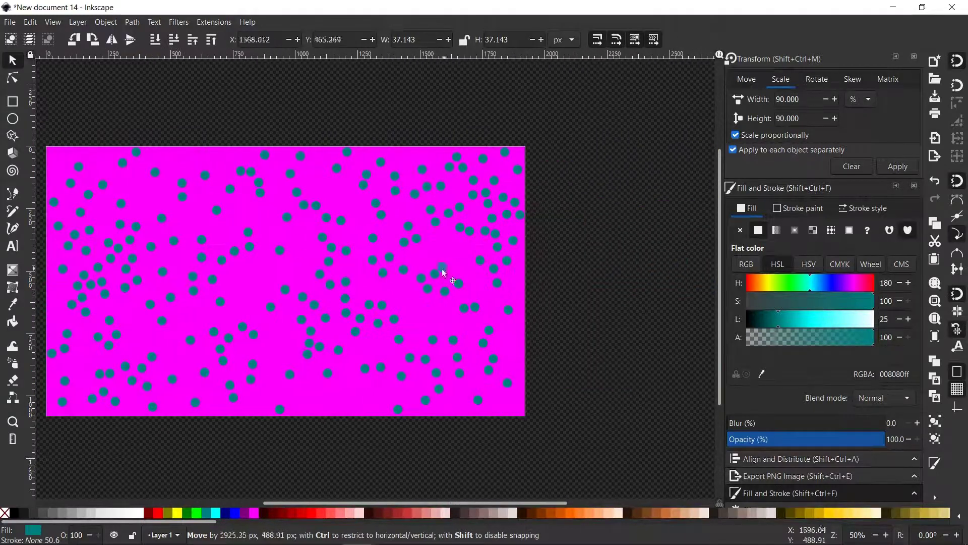
{"action": "left_click_drag", "start_coordinate": [538, 359], "coordinate": [594, 355]}
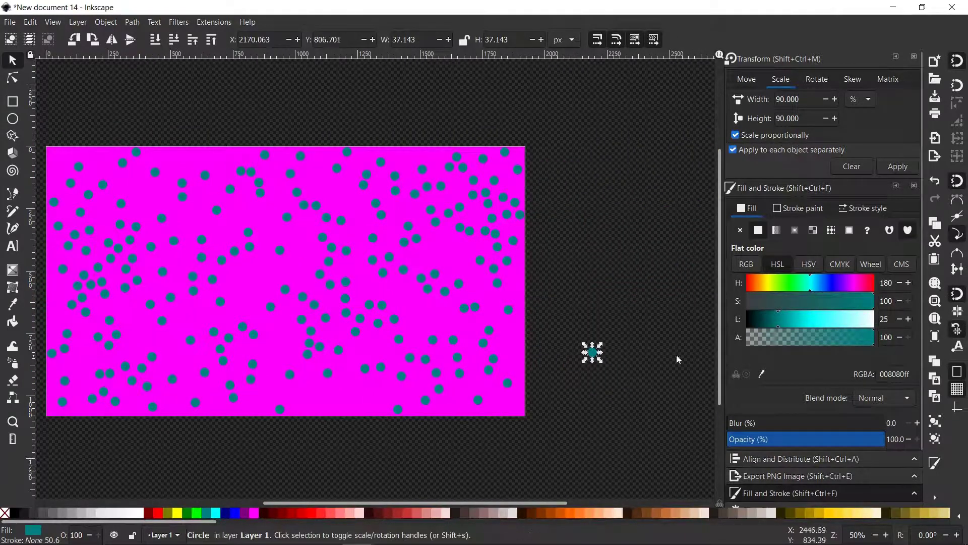
{"action": "left_click_drag", "start_coordinate": [541, 321], "coordinate": [620, 301]}
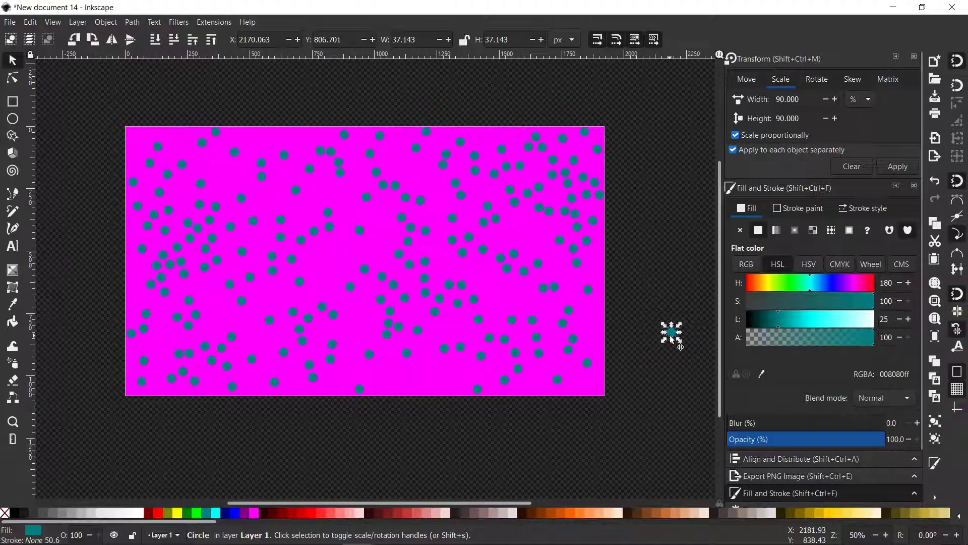
- Stamp copies of the teal circle at irregular intervals along all four edges and on the corners of the magenta rectangle
{"action": "mouse_move", "coordinate": [671, 333]}
{"action": "left_mouse_down"}
{"action": "mouse_move", "coordinate": [604, 399]}
{"action": "mouse_move", "coordinate": [608, 152]}
{"action": "mouse_move", "coordinate": [644, 112]}
{"action": "mouse_move", "coordinate": [652, 130]}
{"action": "mouse_move", "coordinate": [658, 102]}
{"action": "mouse_move", "coordinate": [635, 80]}
{"action": "mouse_move", "coordinate": [652, 114]}
{"action": "mouse_move", "coordinate": [604, 129]}
{"action": "mouse_move", "coordinate": [173, 131]}
{"action": "left_mouse_up"}
{"action": "key", "text": "space"}
{"action": "key", "text": "space"}
{"action": "key", "text": "space"}
{"action": "key", "text": "space"}
{"action": "key", "text": "space"}
{"action": "key", "text": "space"}
{"action": "key", "text": "space"}
{"action": "key", "text": "space"}
{"action": "key", "text": "space"}
{"action": "key", "text": "space"}
{"action": "key", "text": "space"}
{"action": "key", "text": "space"}
{"action": "key", "text": "space"}
{"action": "key", "text": "space"}
{"action": "key", "text": "space"}
{"action": "key", "text": "space"}
{"action": "key", "text": "space"}
{"action": "key", "text": "space"}
{"action": "mouse_move", "coordinate": [172, 132]}
{"action": "left_mouse_down"}
{"action": "mouse_move", "coordinate": [124, 125]}
{"action": "mouse_move", "coordinate": [120, 139]}
{"action": "mouse_move", "coordinate": [129, 225]}
{"action": "mouse_move", "coordinate": [123, 213]}
{"action": "mouse_move", "coordinate": [153, 292]}
{"action": "mouse_move", "coordinate": [133, 337]}
{"action": "mouse_move", "coordinate": [123, 316]}
{"action": "mouse_move", "coordinate": [123, 197]}
{"action": "mouse_move", "coordinate": [126, 307]}
{"action": "left_mouse_up"}
{"action": "key", "text": "space"}
{"action": "key", "text": "space"}
{"action": "key", "text": "space"}
{"action": "key", "text": "space"}
{"action": "key", "text": "space"}
{"action": "mouse_move", "coordinate": [125, 307]}
{"action": "left_mouse_down"}
{"action": "mouse_move", "coordinate": [124, 399]}
{"action": "mouse_move", "coordinate": [581, 398]}
{"action": "left_mouse_up"}
{"action": "key", "text": "space"}
{"action": "key", "text": "space"}
{"action": "key", "text": "space"}
{"action": "key", "text": "space"}
{"action": "key", "text": "space"}
{"action": "key", "text": "space"}
{"action": "key", "text": "space"}
{"action": "key", "text": "space"}
{"action": "key", "text": "space"}
{"action": "key", "text": "space"}
{"action": "key", "text": "space"}
{"action": "key", "text": "space"}
{"action": "key", "text": "space"}
{"action": "key", "text": "space"}
{"action": "key", "text": "space"}
- Select all the teal circles on the page, excluding the magenta rectangle
{"action": "scroll", "coordinate": [495, 331], "scroll_direction": "down", "scroll_amount": 2}
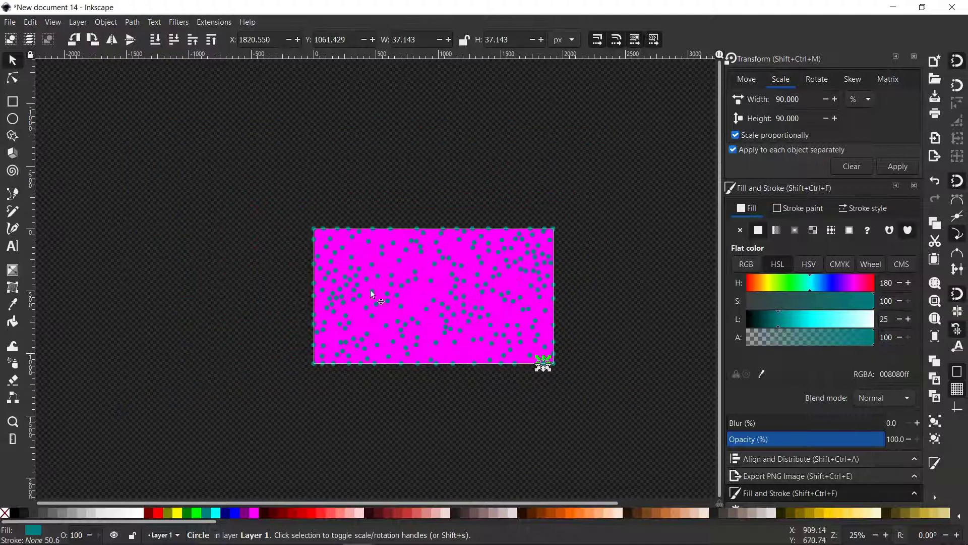
{"action": "left_click_drag", "start_coordinate": [247, 159], "coordinate": [676, 404]}
{"action": "scroll", "coordinate": [547, 340], "scroll_direction": "up", "scroll_amount": 3}
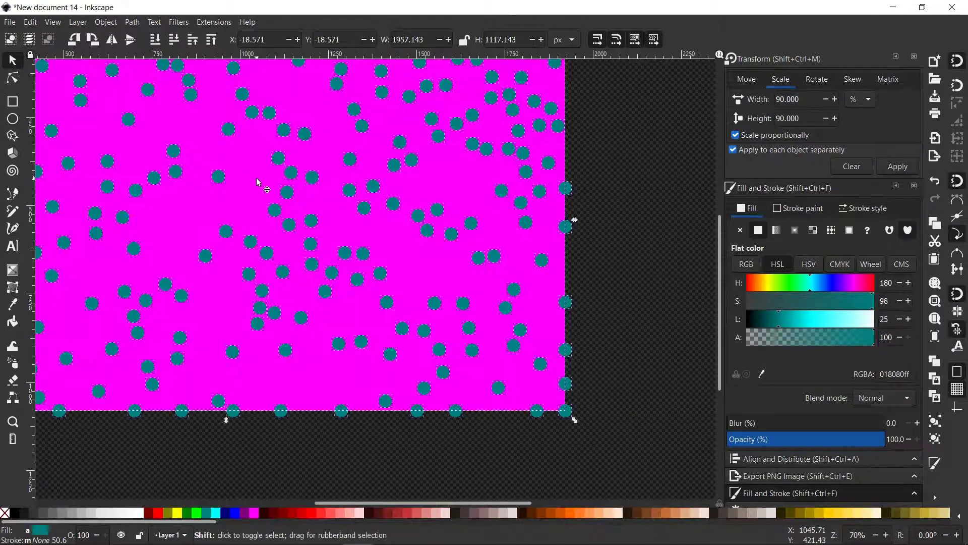
{"action": "left_click", "coordinate": [258, 183], "text": "shift"}
{"action": "scroll", "coordinate": [335, 253], "scroll_direction": "down", "scroll_amount": 2}
{"action": "left_click_drag", "start_coordinate": [271, 220], "coordinate": [351, 242]}
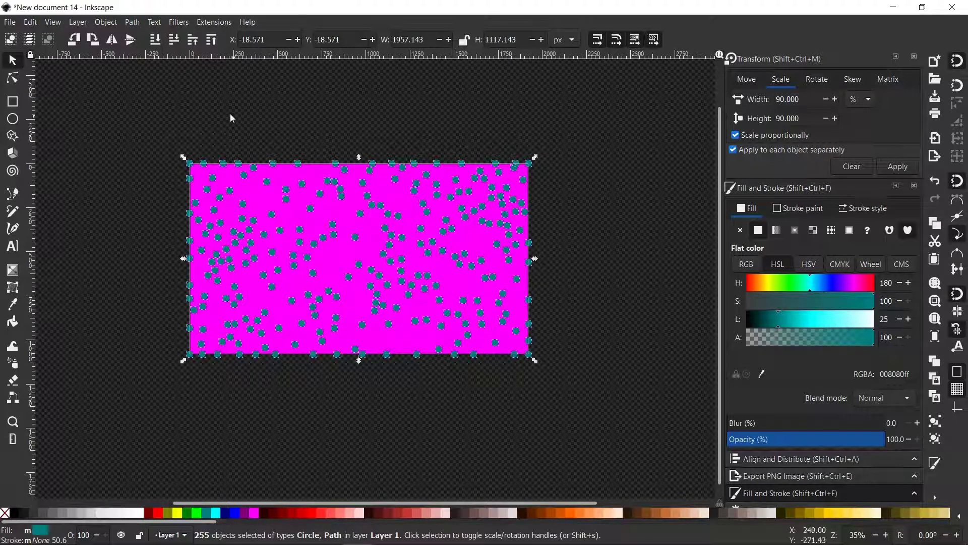
{"action": "scroll", "coordinate": [251, 201], "scroll_direction": "up", "scroll_amount": 3}
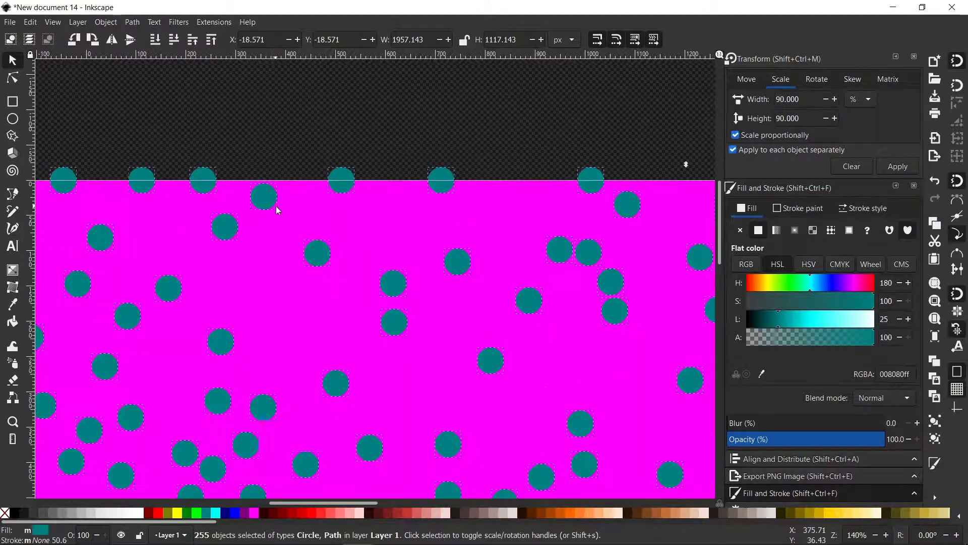
{"action": "scroll", "coordinate": [361, 245], "scroll_direction": "down", "scroll_amount": 4}
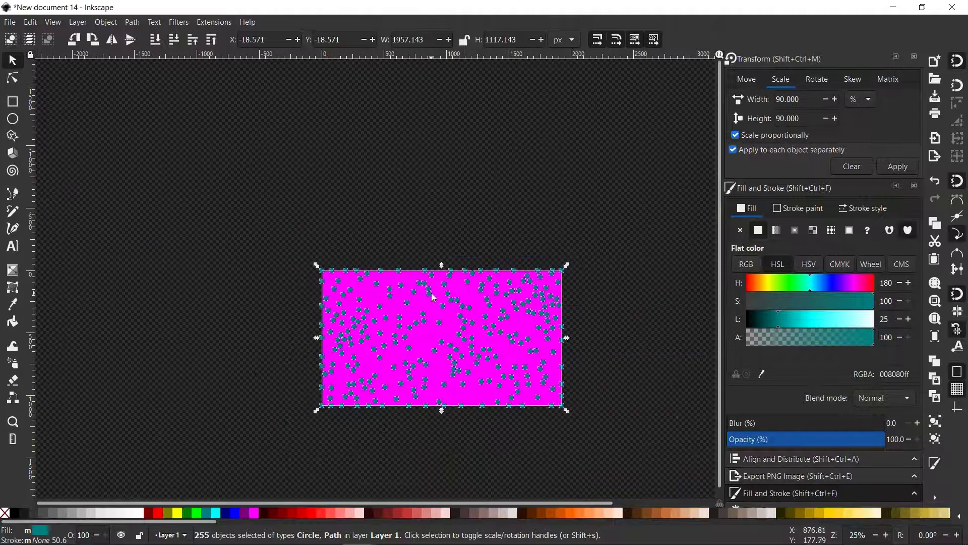
- Try moving the selected circles up off the magenta rectangle, and undo the move
{"action": "left_click_drag", "start_coordinate": [424, 282], "coordinate": [416, 237]}
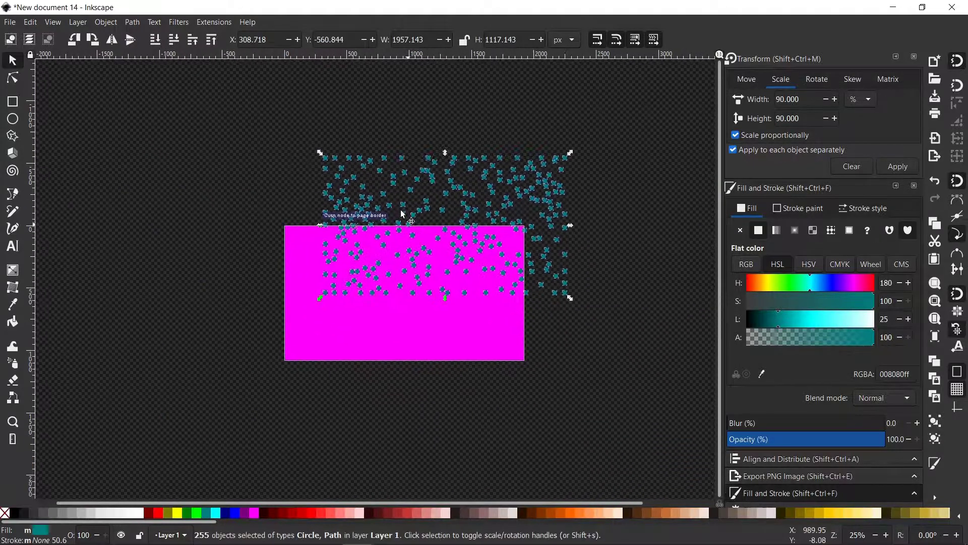
{"action": "key", "text": "ctrl+z"}
{"action": "scroll", "coordinate": [469, 366], "scroll_direction": "up", "scroll_amount": 2}
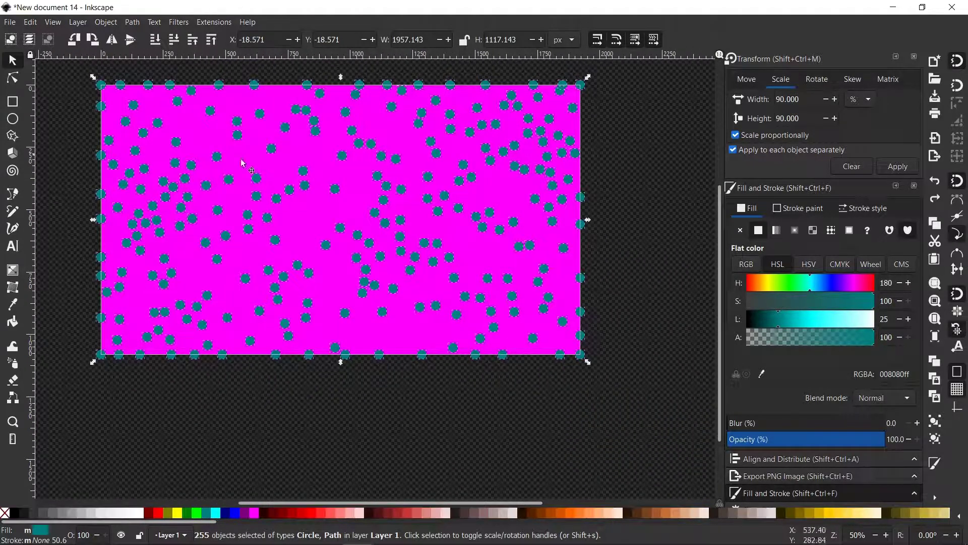
- Generate a Delaunay Triangulation from the selected circles with the Voronoi Diagram extension, using live preview and the default black stroke and no fill
{"action": "scroll", "coordinate": [187, 126], "scroll_direction": "up", "scroll_amount": 1}
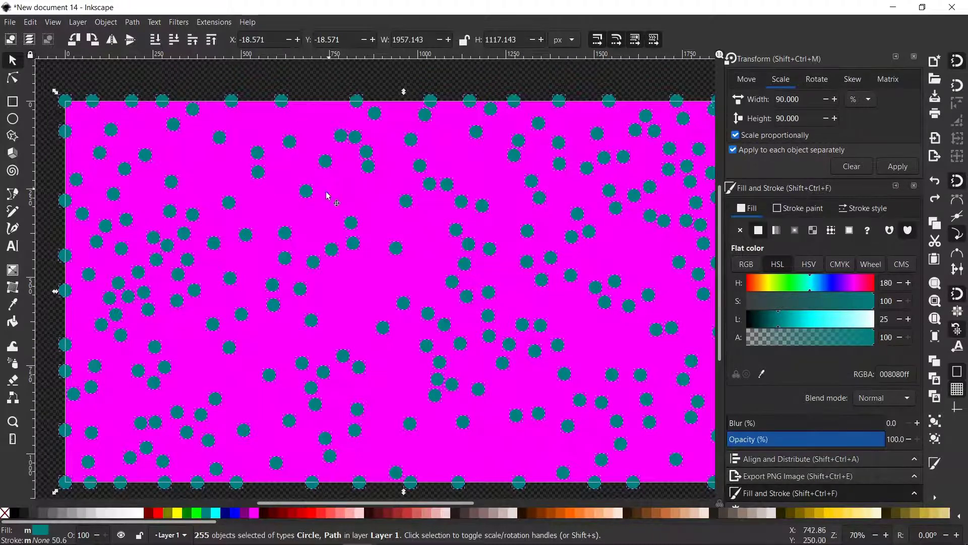
{"action": "scroll", "coordinate": [327, 196], "scroll_direction": "down", "scroll_amount": 1}
{"action": "left_click", "coordinate": [220, 21]}
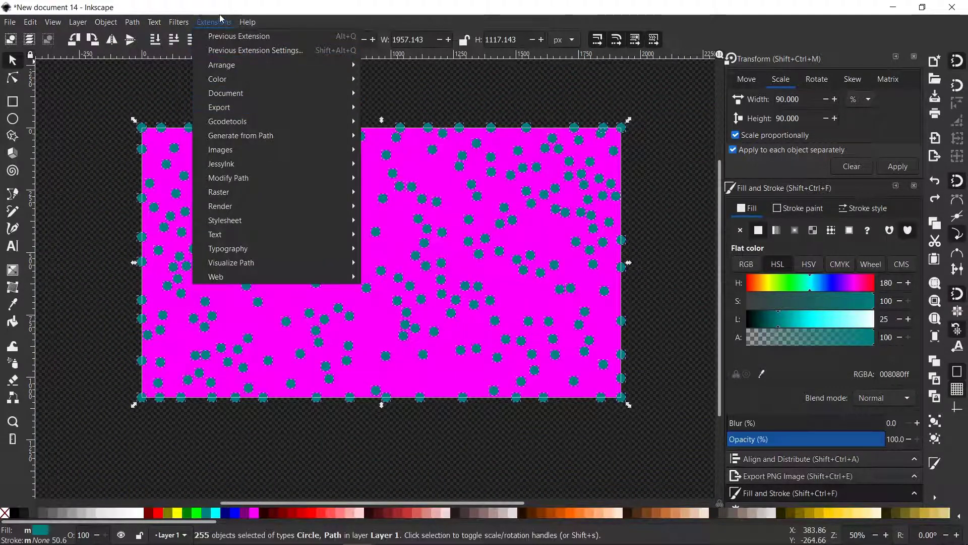
{"action": "mouse_move", "coordinate": [259, 141]}
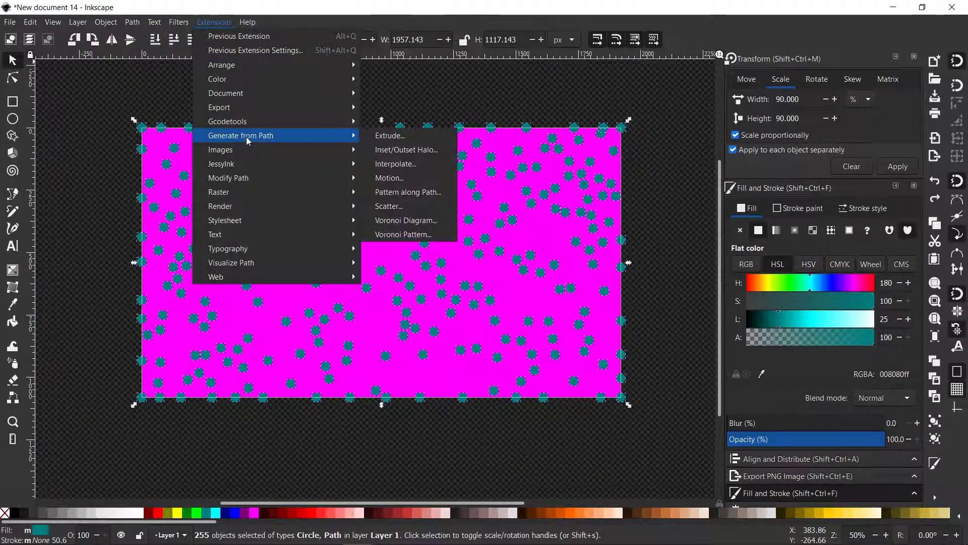
{"action": "left_click", "coordinate": [426, 222]}
{"action": "left_click_drag", "start_coordinate": [516, 188], "coordinate": [671, 142]}
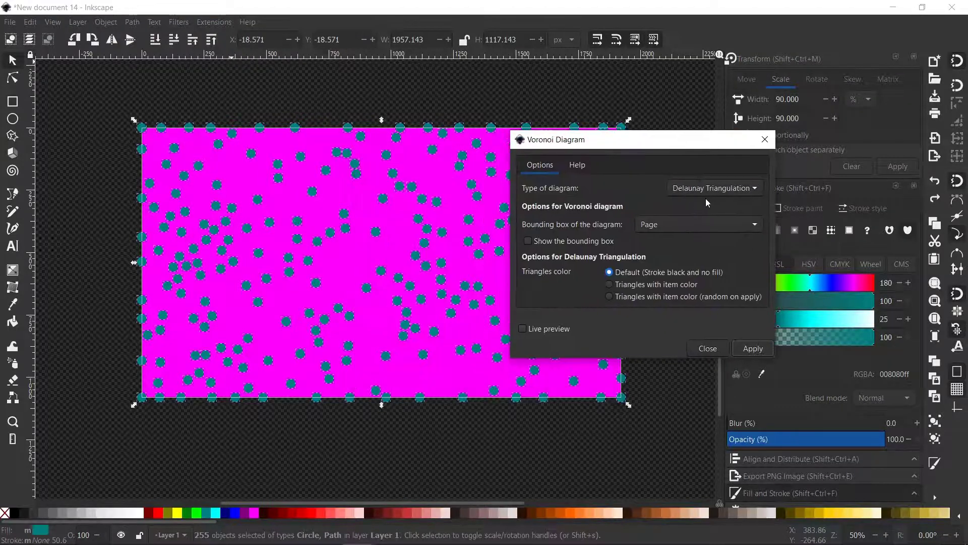
{"action": "left_click", "coordinate": [709, 191]}
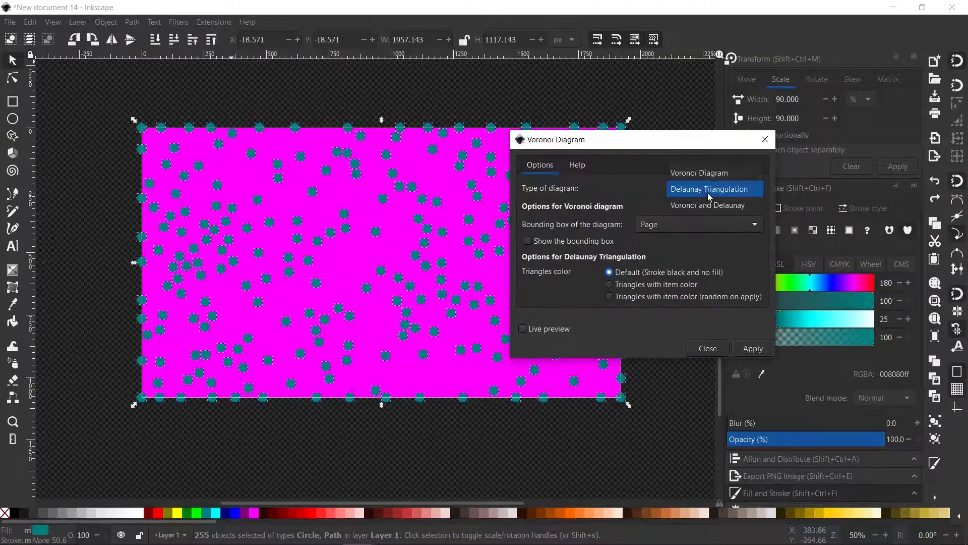
{"action": "left_click", "coordinate": [651, 186]}
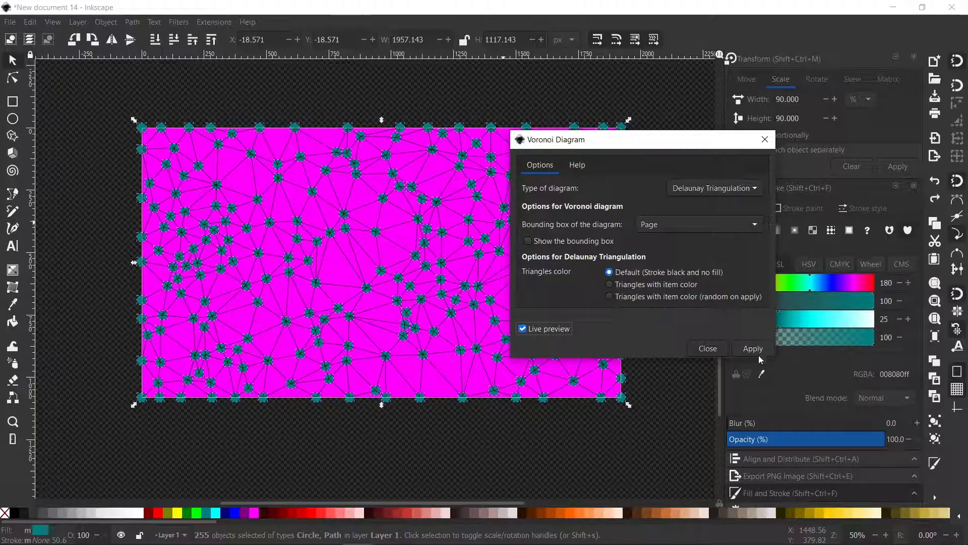
{"action": "left_click", "coordinate": [708, 348]}
- Group the selected teal circles and move the group off the magenta rectangle, beyond its upper-left corner
{"action": "scroll", "coordinate": [477, 328], "scroll_direction": "down", "scroll_amount": 2}
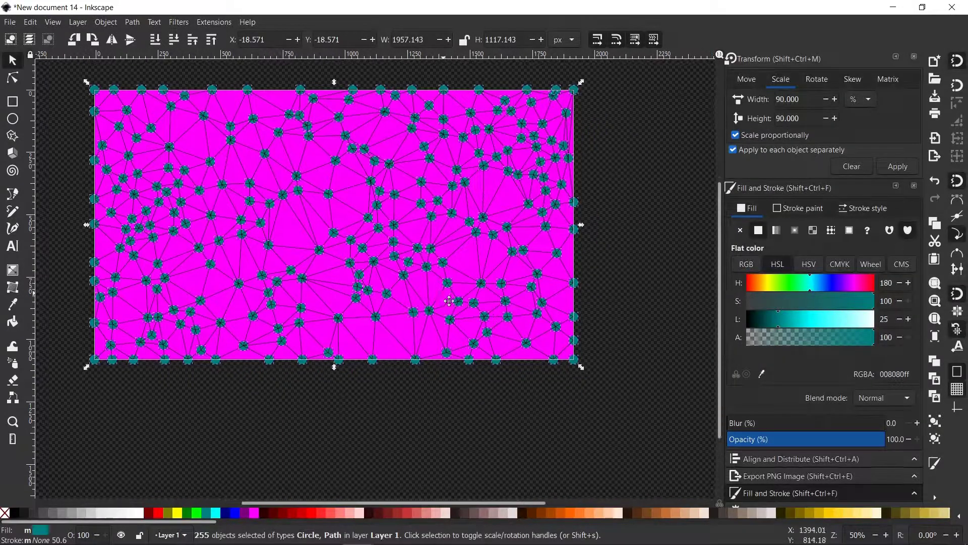
{"action": "left_click", "coordinate": [431, 257]}
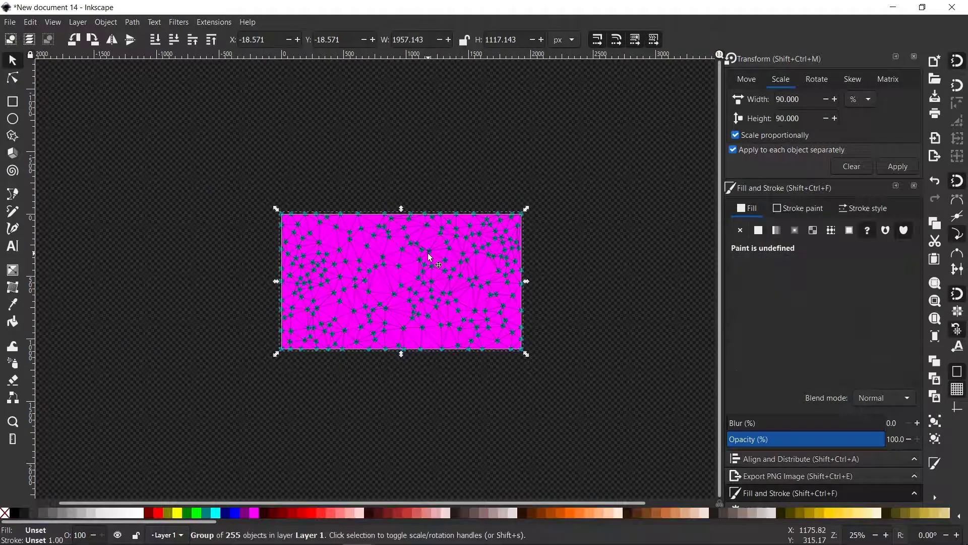
{"action": "scroll", "coordinate": [417, 265], "scroll_direction": "up", "scroll_amount": 2}
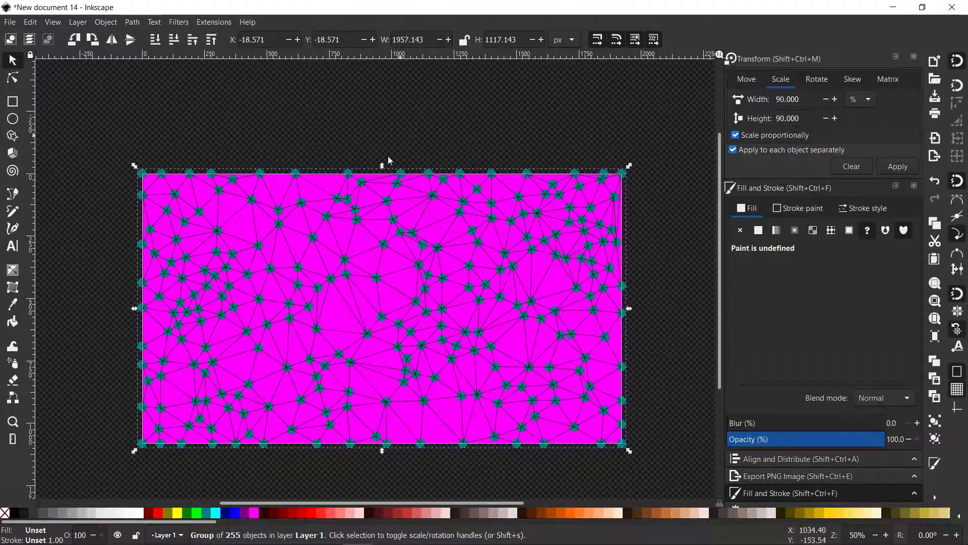
{"action": "scroll", "coordinate": [444, 252], "scroll_direction": "right", "scroll_amount": 4}
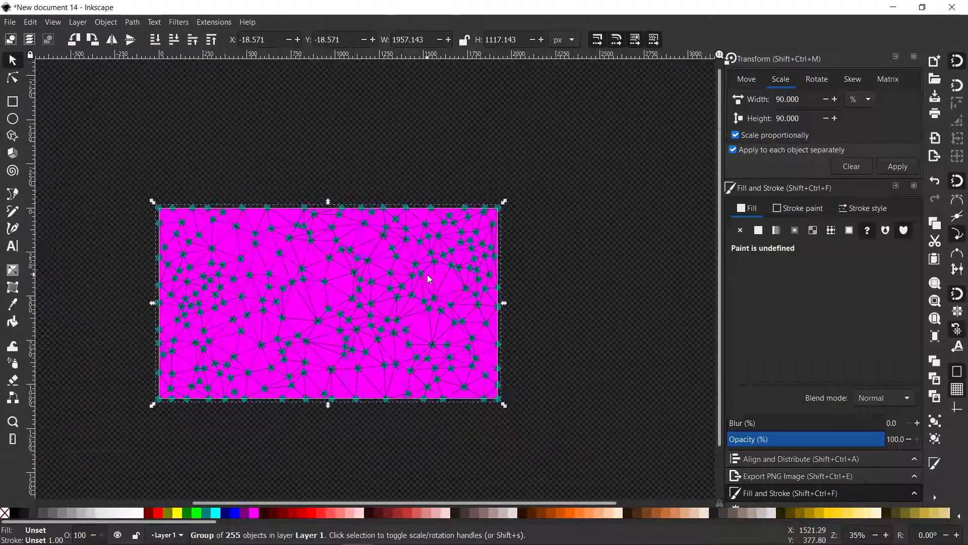
{"action": "scroll", "coordinate": [428, 275], "scroll_direction": "down", "scroll_amount": 1}
{"action": "key", "text": "shift+Up"}
{"action": "key", "text": "shift+Up"}
{"action": "key", "text": "shift+Up"}
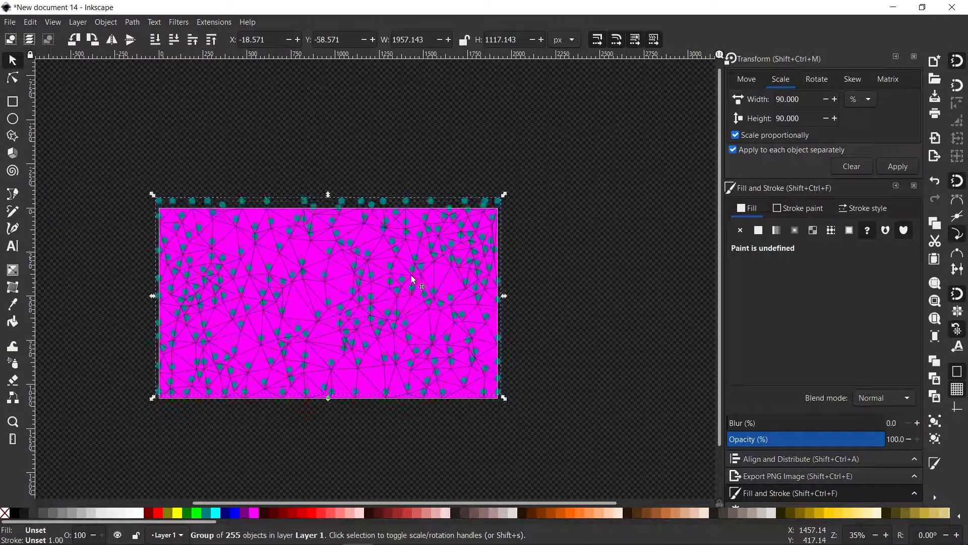
{"action": "key", "text": "alt"}
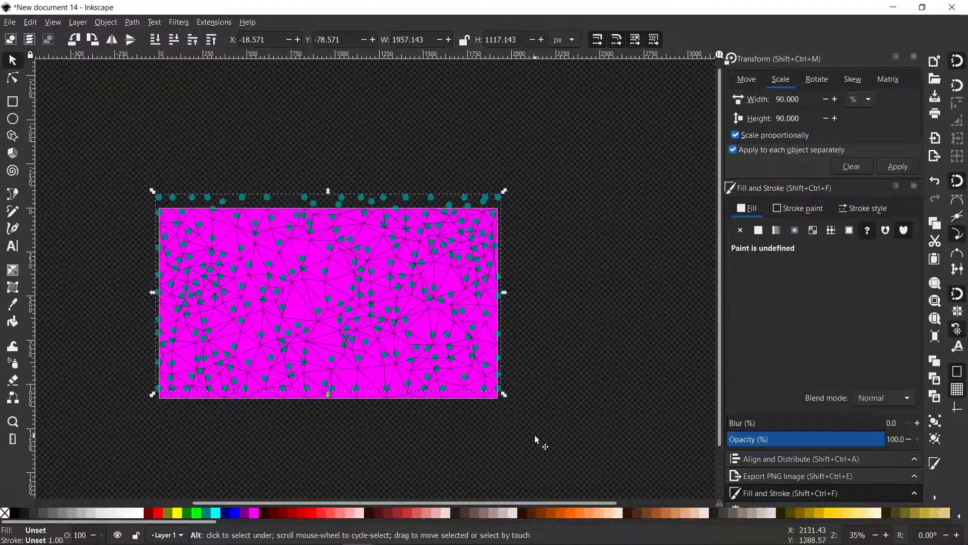
{"action": "left_click_drag", "start_coordinate": [535, 434], "coordinate": [283, 166]}
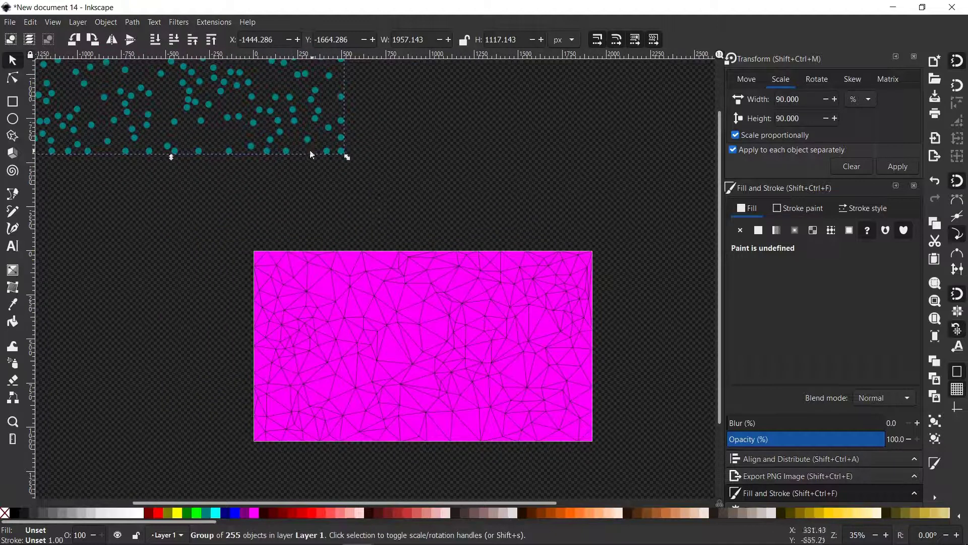
- Delete the group of teal circles
{"action": "scroll", "coordinate": [328, 222], "scroll_direction": "down", "scroll_amount": 1}
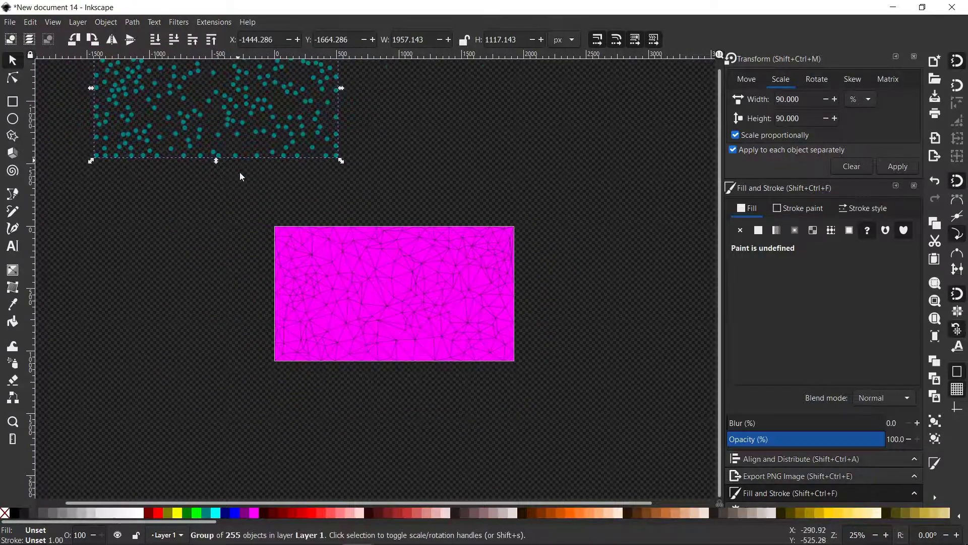
{"action": "scroll", "coordinate": [240, 173], "scroll_direction": "up", "scroll_amount": 3}
{"action": "left_click_drag", "start_coordinate": [317, 134], "coordinate": [259, 99]}
{"action": "scroll", "coordinate": [273, 101], "scroll_direction": "down", "scroll_amount": 1}
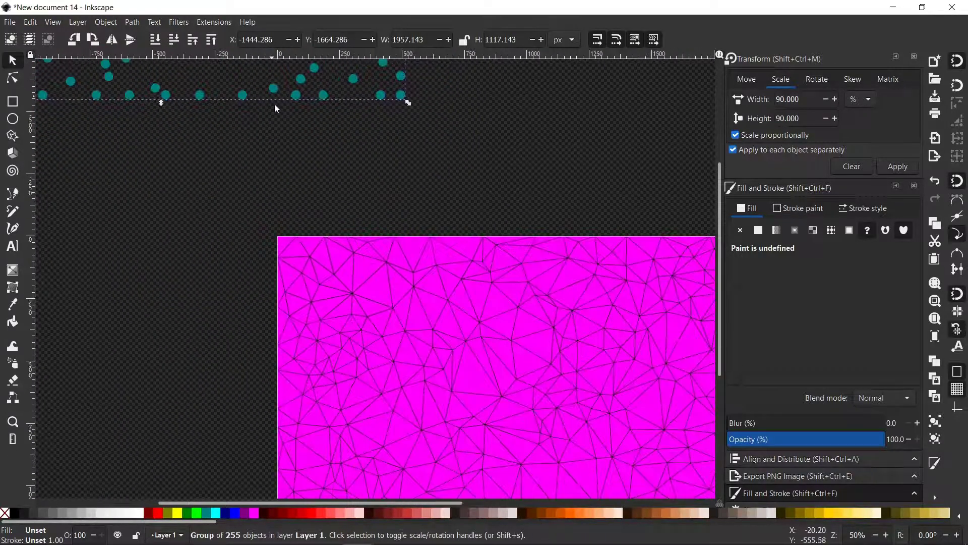
{"action": "left_click_drag", "start_coordinate": [468, 245], "coordinate": [542, 406]}
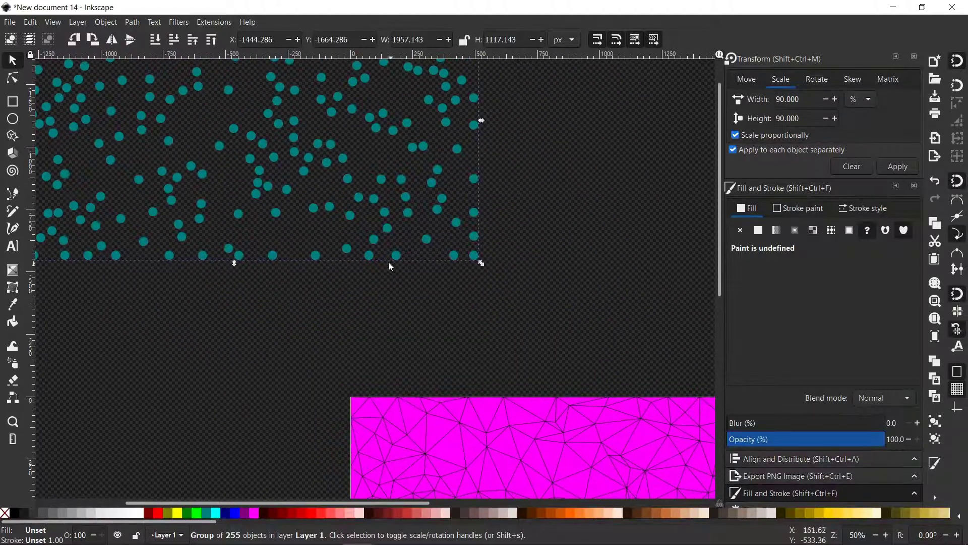
{"action": "key", "text": "Delete"}
- Move the triangulation group off the magenta rectangle to its lower right, overlapping only the rectangle's corner
{"action": "scroll", "coordinate": [311, 106], "scroll_direction": "down", "scroll_amount": 6}
{"action": "scroll", "coordinate": [311, 106], "scroll_direction": "right", "scroll_amount": 4}
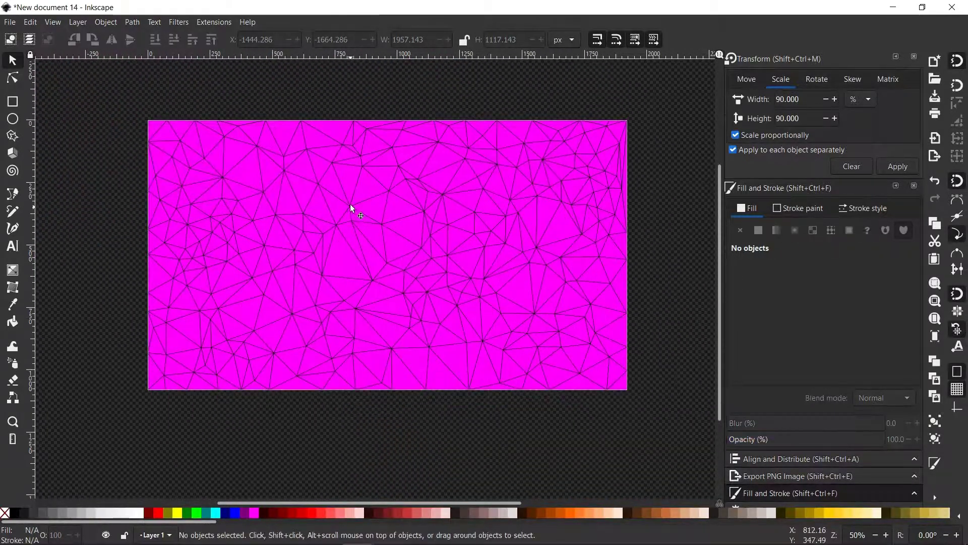
{"action": "left_click", "coordinate": [422, 266]}
{"action": "left_click_drag", "start_coordinate": [435, 279], "coordinate": [382, 276]}
{"action": "left_click_drag", "start_coordinate": [307, 180], "coordinate": [481, 233]}
{"action": "scroll", "coordinate": [484, 236], "scroll_direction": "down", "scroll_amount": 2}
{"action": "left_click_drag", "start_coordinate": [509, 266], "coordinate": [441, 246]}
{"action": "left_click_drag", "start_coordinate": [417, 205], "coordinate": [543, 264]}
{"action": "left_click_drag", "start_coordinate": [550, 305], "coordinate": [480, 240]}
{"action": "scroll", "coordinate": [482, 243], "scroll_direction": "up", "scroll_amount": 1}
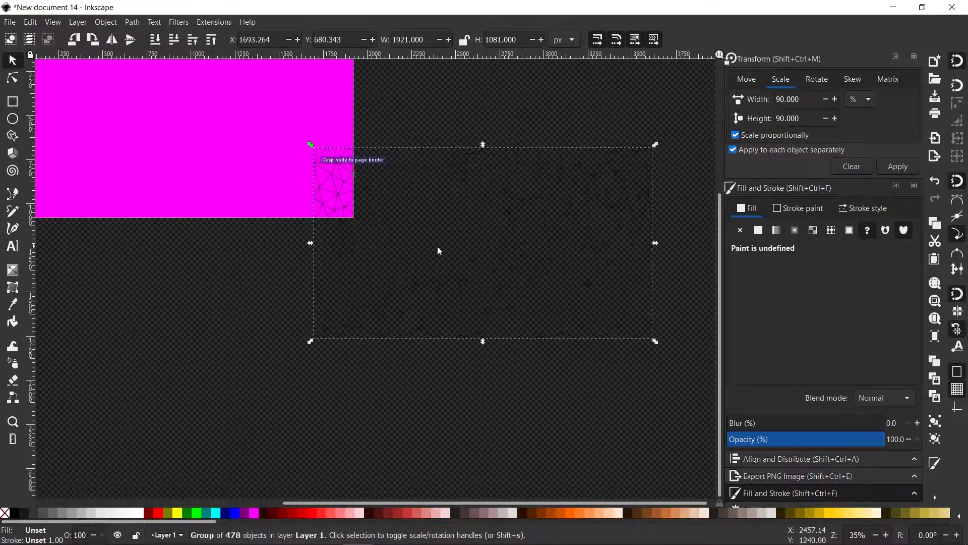
- Fill the triangulation group with green (008000) and remove its stroke paint
{"action": "left_click", "coordinate": [188, 515]}
{"action": "scroll", "coordinate": [378, 324], "scroll_direction": "up", "scroll_amount": 2, "text": "ctrl"}
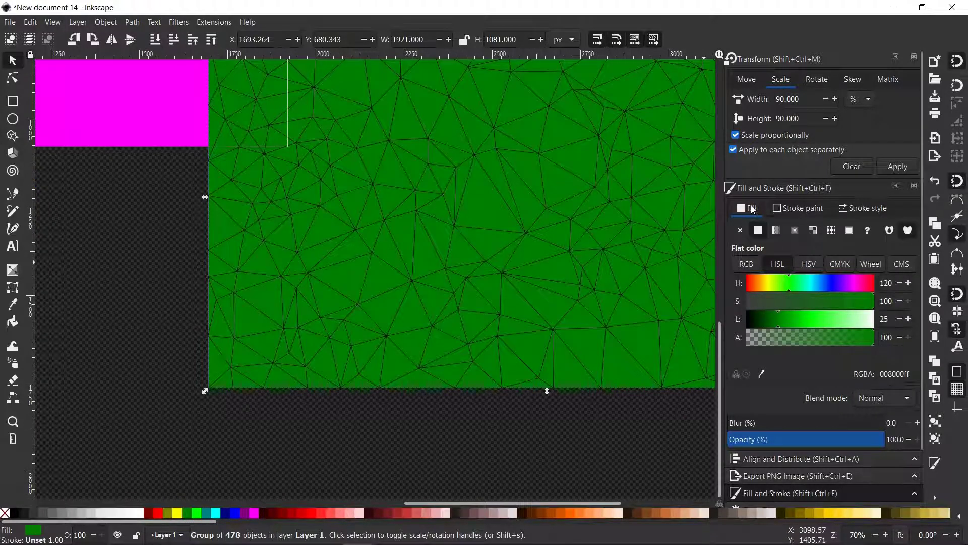
{"action": "left_click", "coordinate": [793, 211]}
{"action": "left_click", "coordinate": [741, 231]}
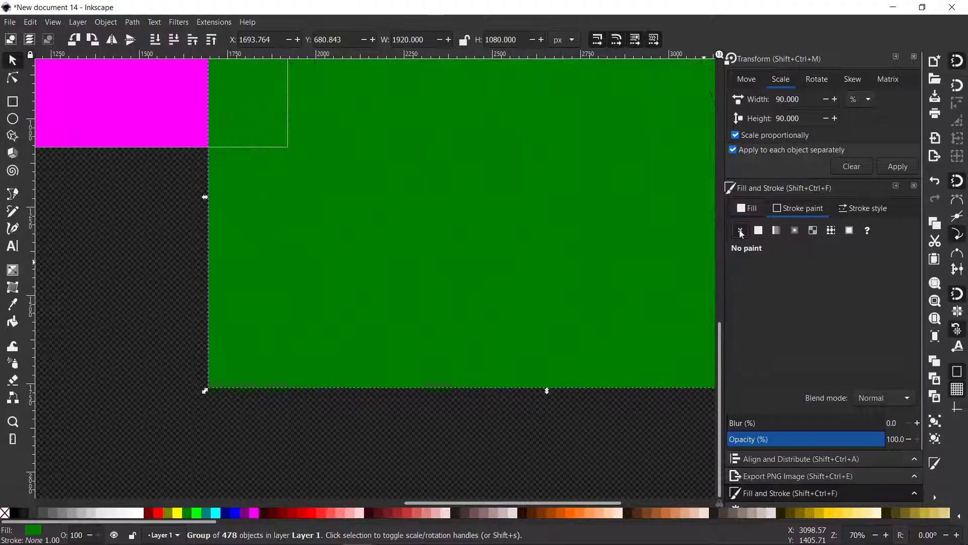
- Examine the green triangulation group without its outlines, both close up and as a whole
{"action": "scroll", "coordinate": [471, 287], "scroll_direction": "up", "scroll_amount": 2}
{"action": "scroll", "coordinate": [403, 249], "scroll_direction": "up", "scroll_amount": 1, "text": "ctrl"}
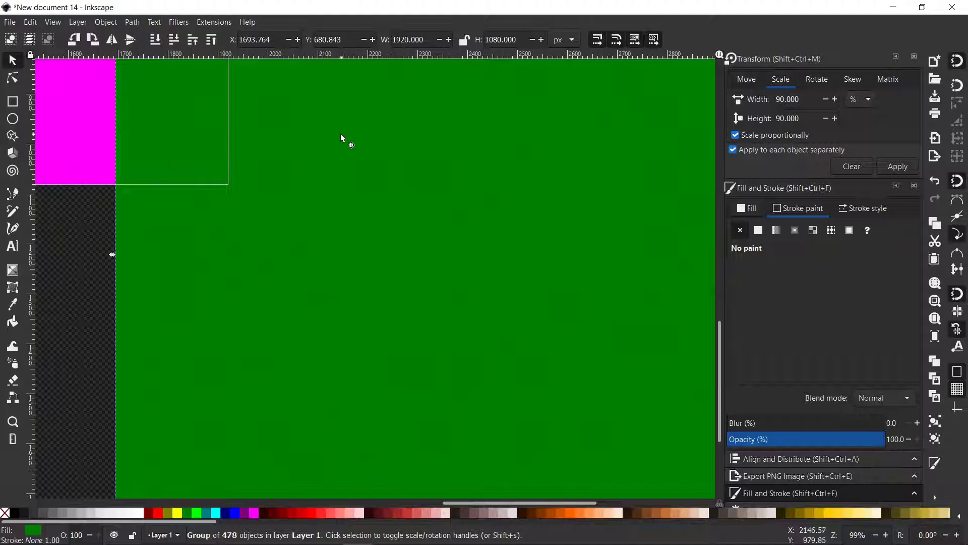
{"action": "scroll", "coordinate": [389, 266], "scroll_direction": "down", "scroll_amount": 2, "text": "ctrl"}
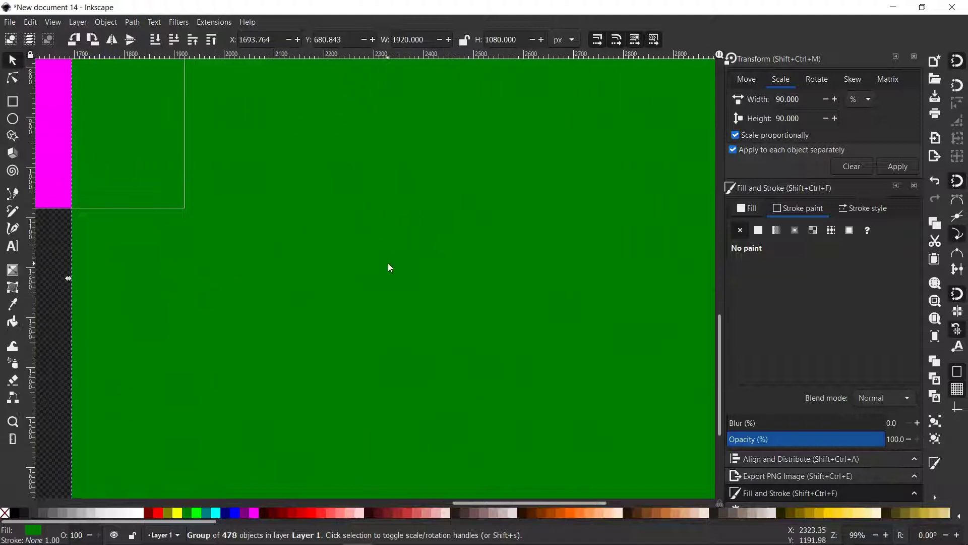
{"action": "left_click_drag", "start_coordinate": [500, 313], "coordinate": [456, 344]}
{"action": "scroll", "coordinate": [372, 384], "scroll_direction": "down", "scroll_amount": 1, "text": "ctrl"}
{"action": "left_click_drag", "start_coordinate": [390, 364], "coordinate": [493, 326]}
{"action": "scroll", "coordinate": [494, 323], "scroll_direction": "up", "scroll_amount": 1, "text": "ctrl"}
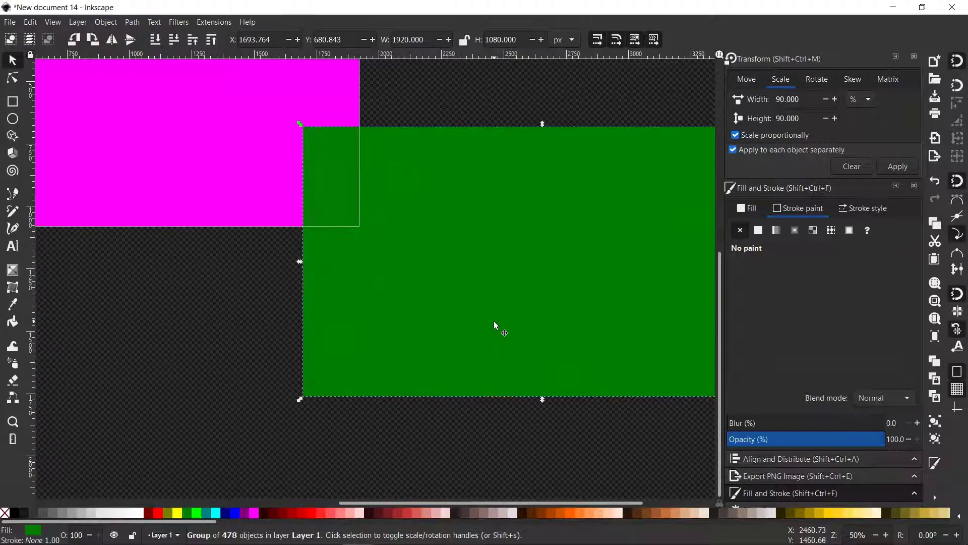
{"action": "scroll", "coordinate": [537, 262], "scroll_direction": "right", "scroll_amount": 3}
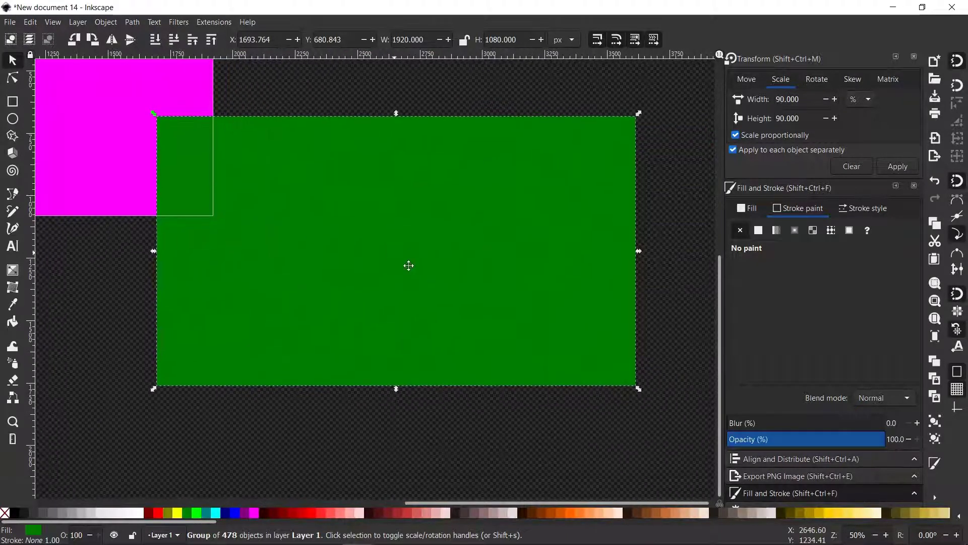
{"action": "scroll", "coordinate": [408, 266], "scroll_direction": "up", "scroll_amount": 1}
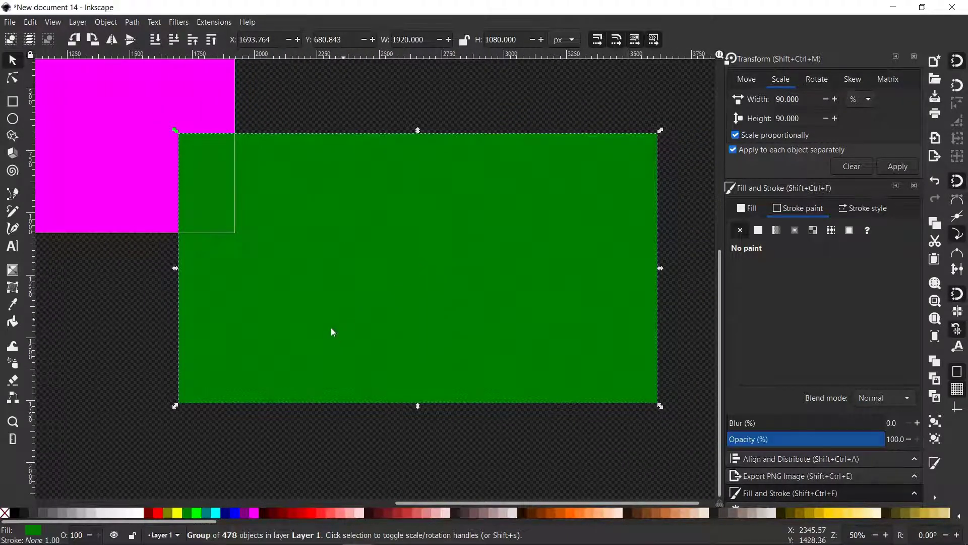
{"action": "left_click_drag", "start_coordinate": [330, 333], "coordinate": [365, 317]}
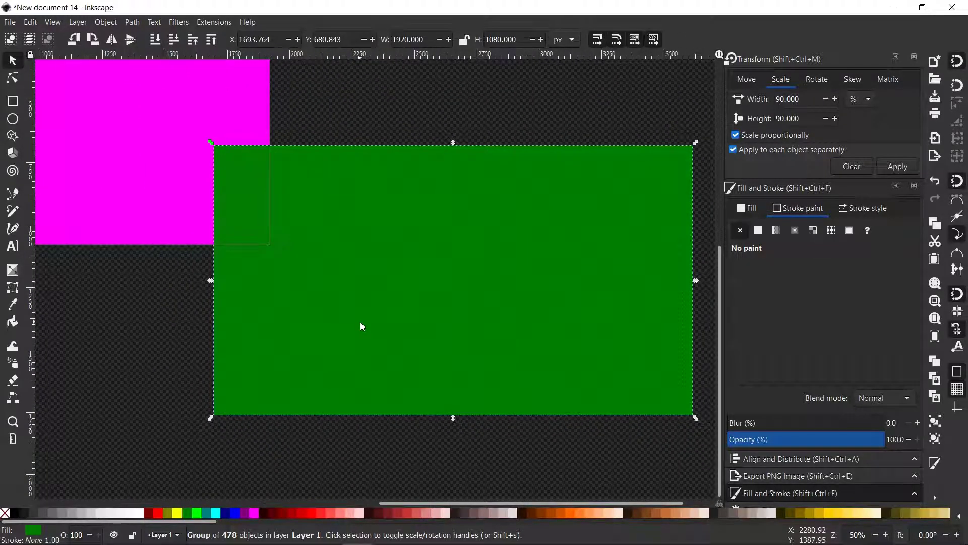
{"action": "scroll", "coordinate": [360, 323], "scroll_direction": "up", "scroll_amount": 1}
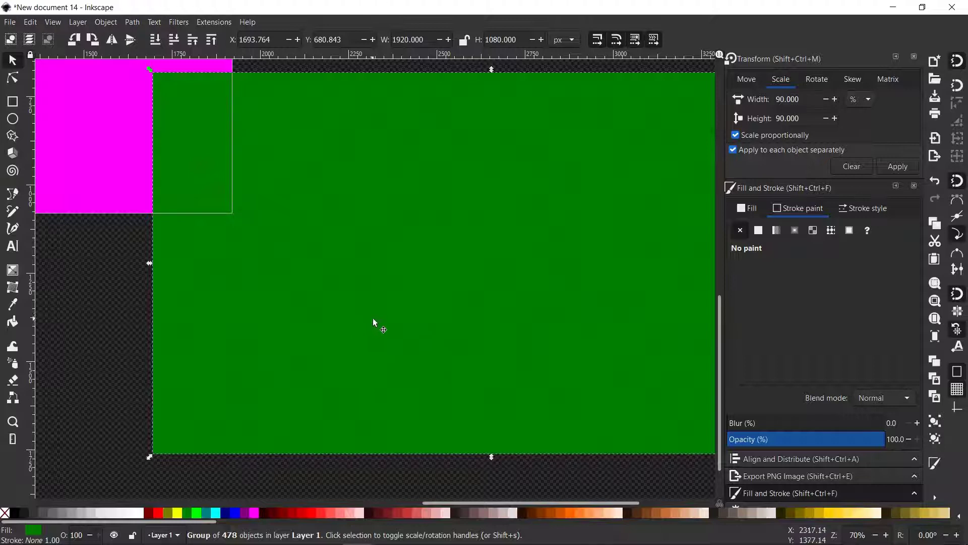
{"action": "scroll", "coordinate": [423, 277], "scroll_direction": "down", "scroll_amount": 1}
{"action": "scroll", "coordinate": [424, 278], "scroll_direction": "down", "scroll_amount": 1}
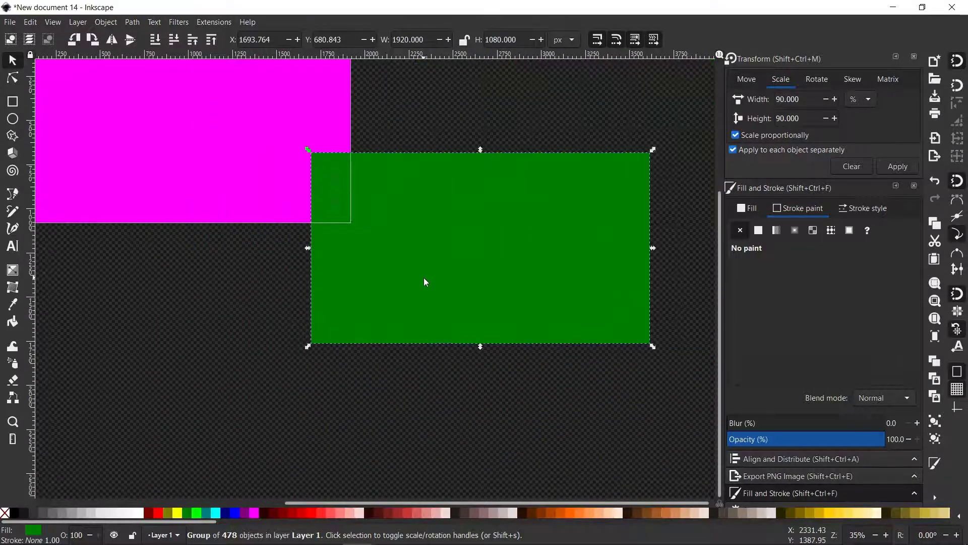
{"action": "scroll", "coordinate": [498, 233], "scroll_direction": "up", "scroll_amount": 1}
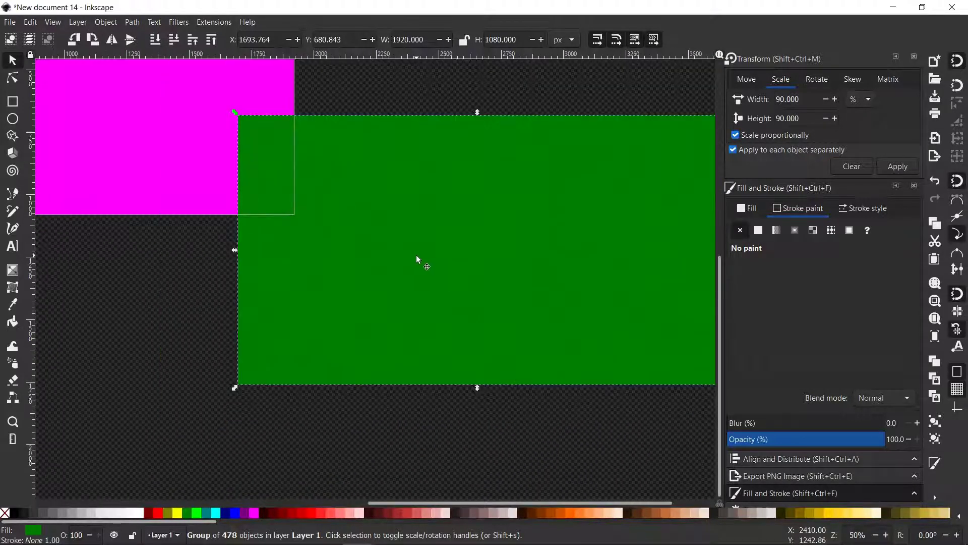
- Move the green triangulation group down and left so it sits clear below the magenta rectangle, at about X 922, Y 1247 px
{"action": "scroll", "coordinate": [499, 253], "scroll_direction": "down", "scroll_amount": 1}
{"action": "left_click_drag", "start_coordinate": [519, 216], "coordinate": [411, 304]}
{"action": "scroll", "coordinate": [503, 264], "scroll_direction": "down", "scroll_amount": 1}
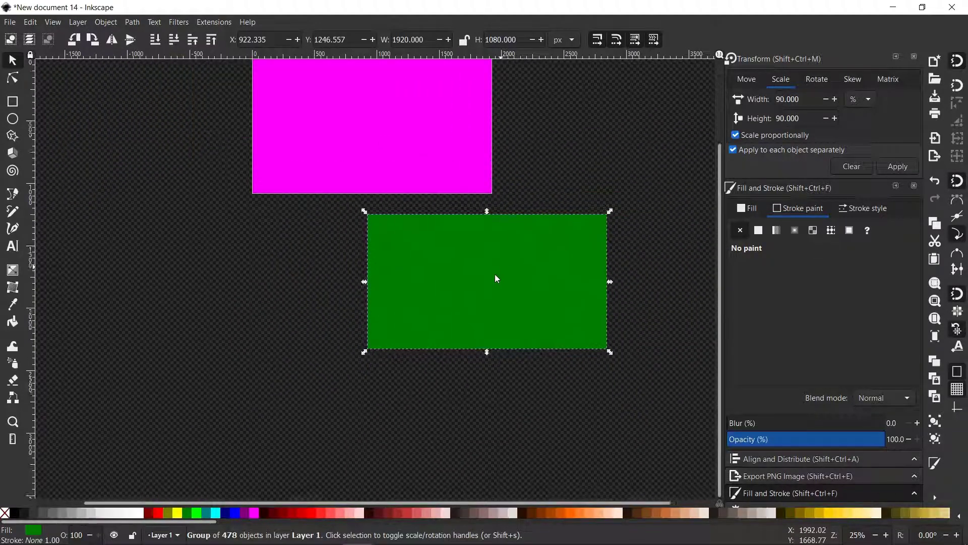
{"action": "scroll", "coordinate": [461, 258], "scroll_direction": "up", "scroll_amount": 1}
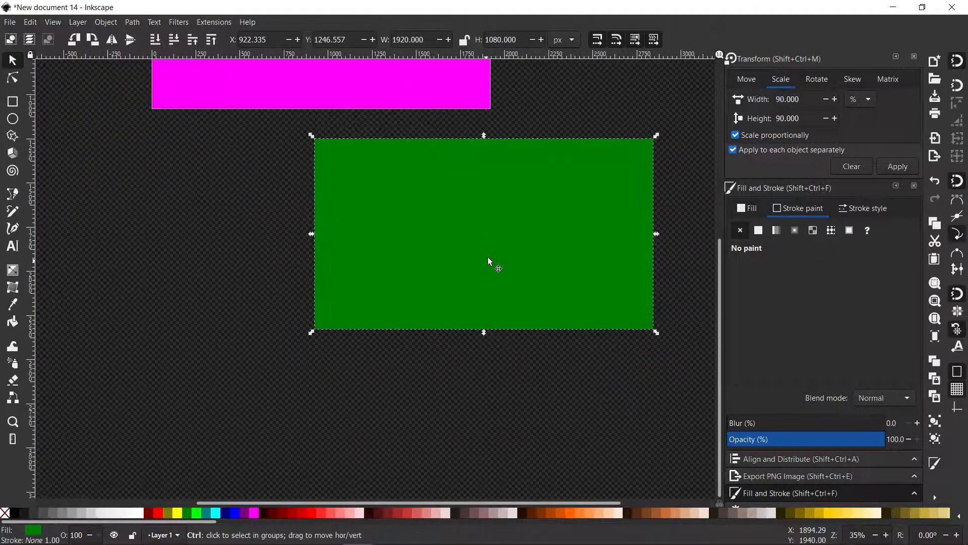
{"action": "scroll", "coordinate": [461, 204], "scroll_direction": "up", "scroll_amount": 1}
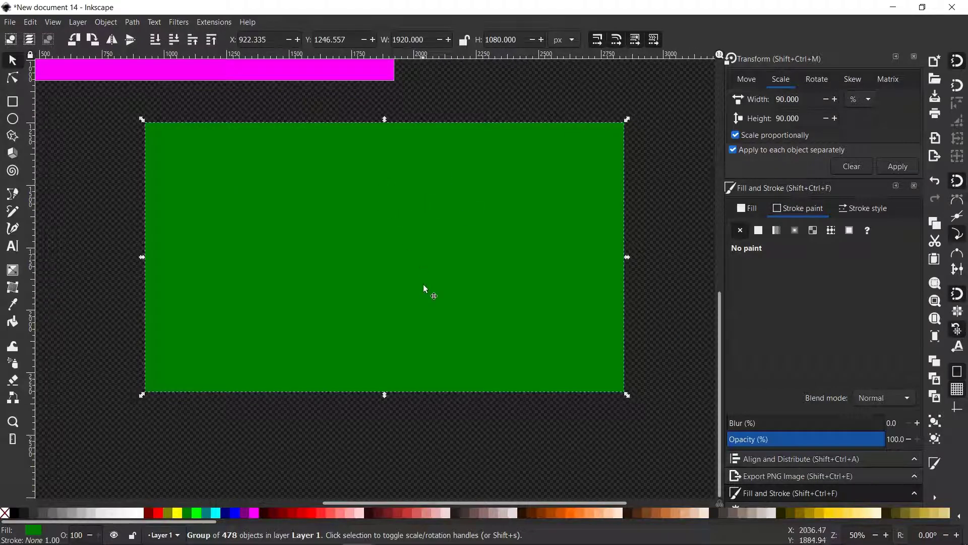
{"action": "scroll", "coordinate": [441, 254], "scroll_direction": "up", "scroll_amount": 1}
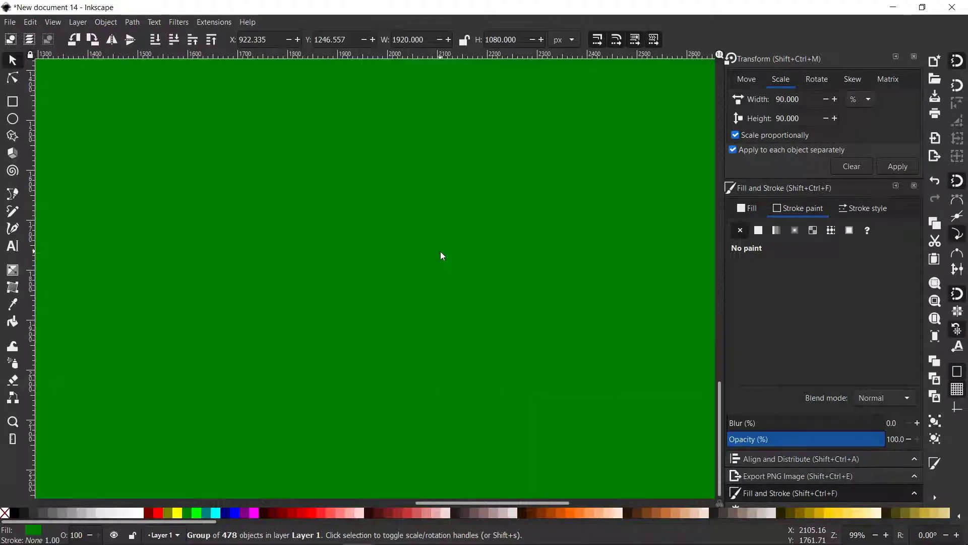
- Make two extra copies of the green triangulation group, arranging two groups stacked below the magenta rectangle and one farther right
{"action": "scroll", "coordinate": [441, 255], "scroll_direction": "down", "scroll_amount": 5}
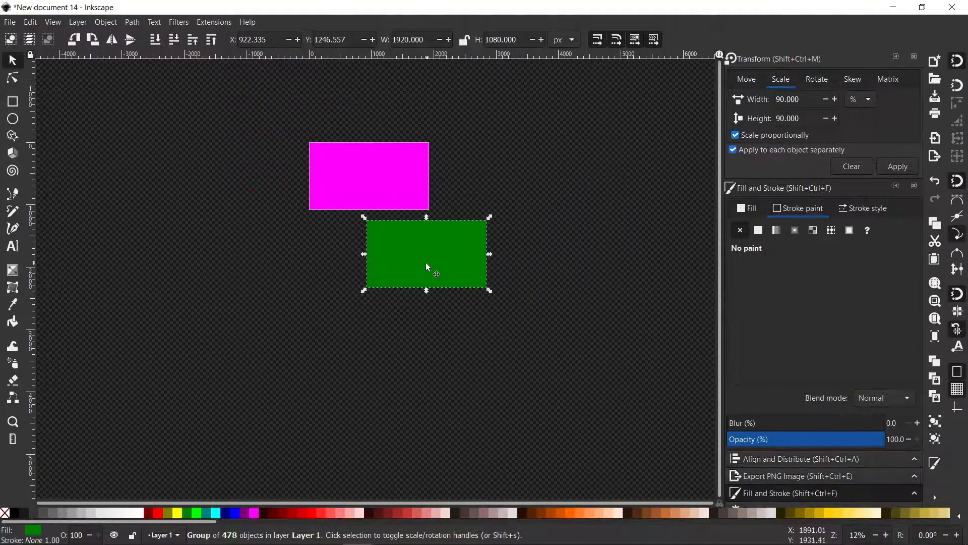
{"action": "left_click_drag", "start_coordinate": [426, 262], "coordinate": [561, 260]}
{"action": "left_click_drag", "start_coordinate": [441, 230], "coordinate": [383, 254]}
{"action": "left_click_drag", "start_coordinate": [451, 193], "coordinate": [452, 196]}
{"action": "scroll", "coordinate": [461, 346], "scroll_direction": "up", "scroll_amount": 2}
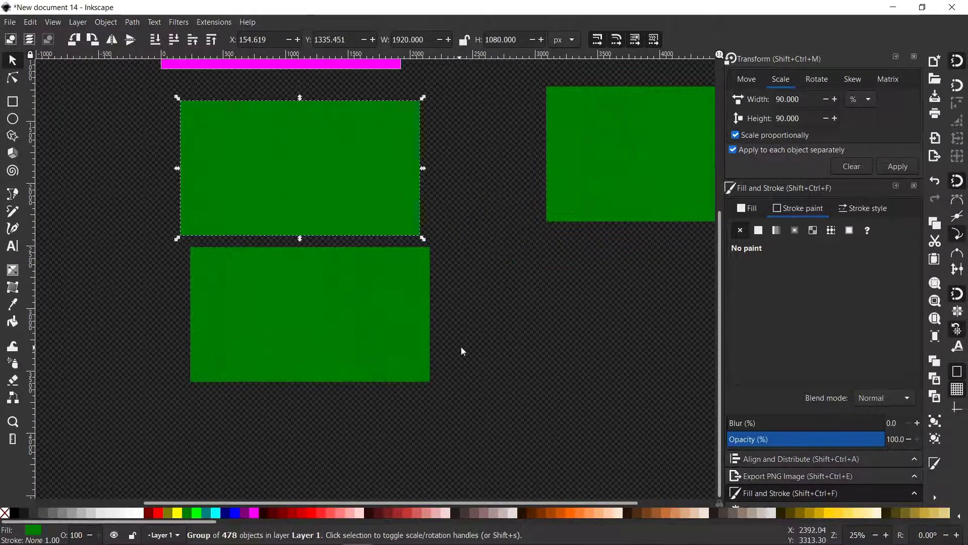
- Move the rightmost green triangulation group beside the upper green group, at about X 2262, Y 1345 px
{"action": "left_click_drag", "start_coordinate": [480, 260], "coordinate": [396, 340]}
{"action": "scroll", "coordinate": [404, 340], "scroll_direction": "up", "scroll_amount": 1}
{"action": "left_click_drag", "start_coordinate": [575, 202], "coordinate": [429, 224]}
{"action": "scroll", "coordinate": [429, 223], "scroll_direction": "down", "scroll_amount": 1}
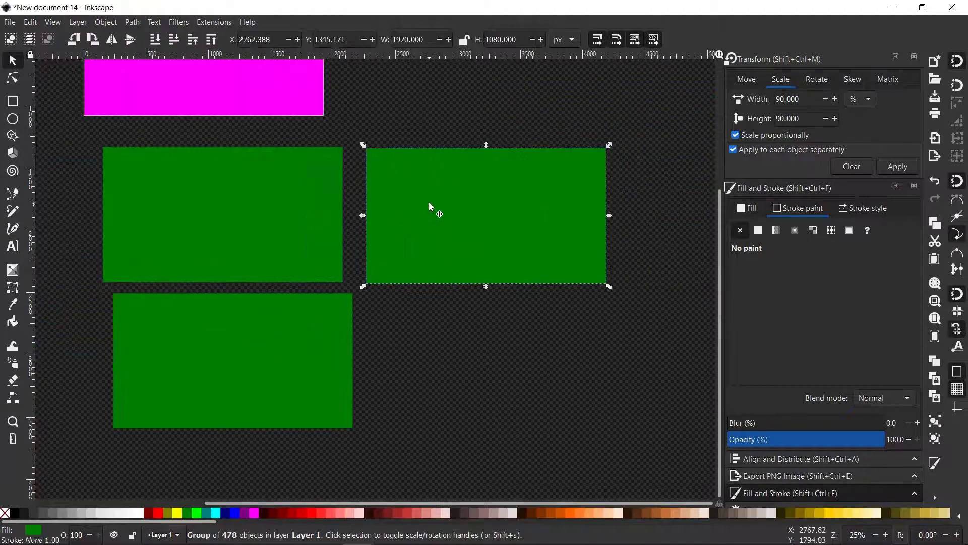
- Fill the right-hand triangulation group with dark red (aa0000)
{"action": "left_click", "coordinate": [429, 203]}
{"action": "left_click_drag", "start_coordinate": [357, 415], "coordinate": [468, 215]}
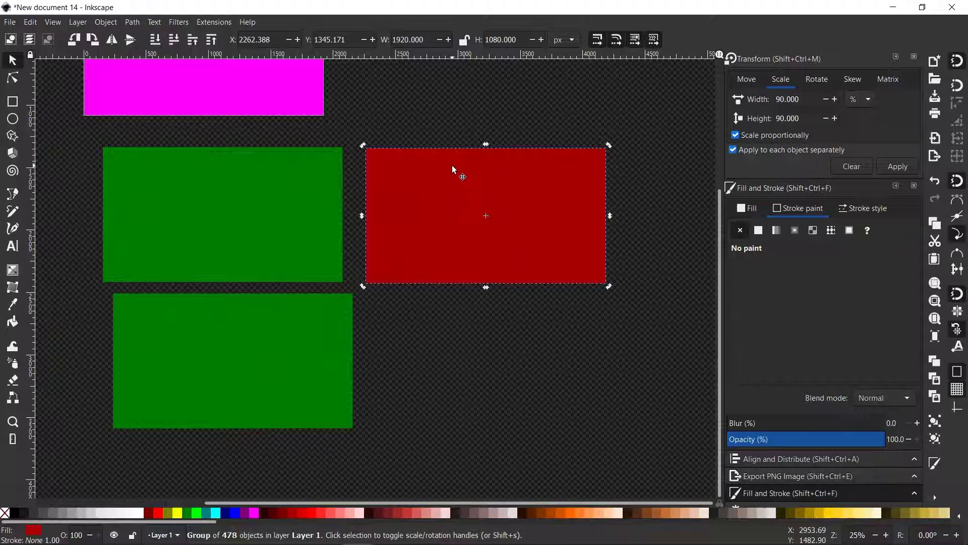
{"action": "left_click_drag", "start_coordinate": [454, 226], "coordinate": [495, 201]}
{"action": "scroll", "coordinate": [502, 168], "scroll_direction": "left", "scroll_amount": 2}
{"action": "scroll", "coordinate": [552, 173], "scroll_direction": "right", "scroll_amount": 2}
{"action": "scroll", "coordinate": [552, 172], "scroll_direction": "up", "scroll_amount": 1}
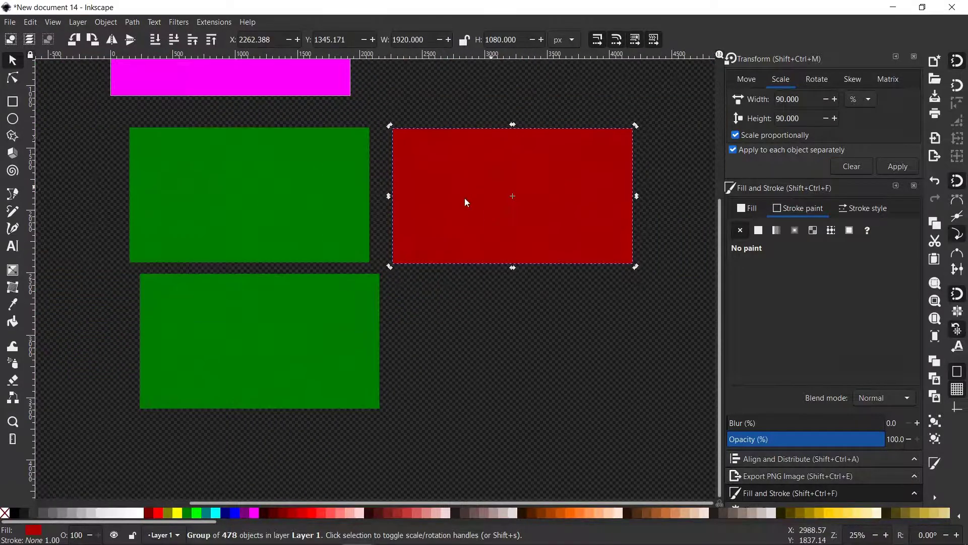
- Delete the two green triangulation groups stacked below the magenta rectangle
{"action": "left_click", "coordinate": [217, 312]}
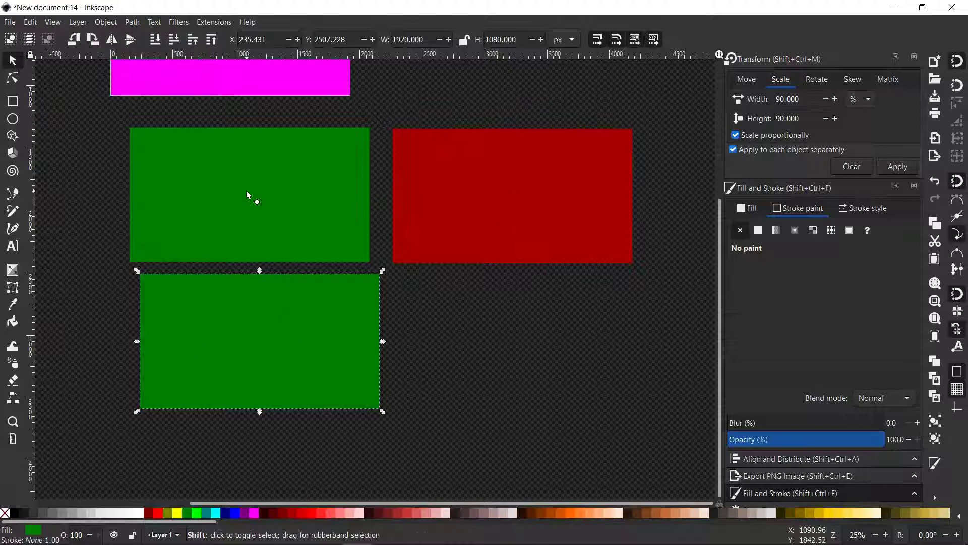
{"action": "left_click", "coordinate": [310, 245], "text": "shift"}
{"action": "scroll", "coordinate": [365, 222], "scroll_direction": "left", "scroll_amount": 5}
{"action": "key", "text": "Delete"}
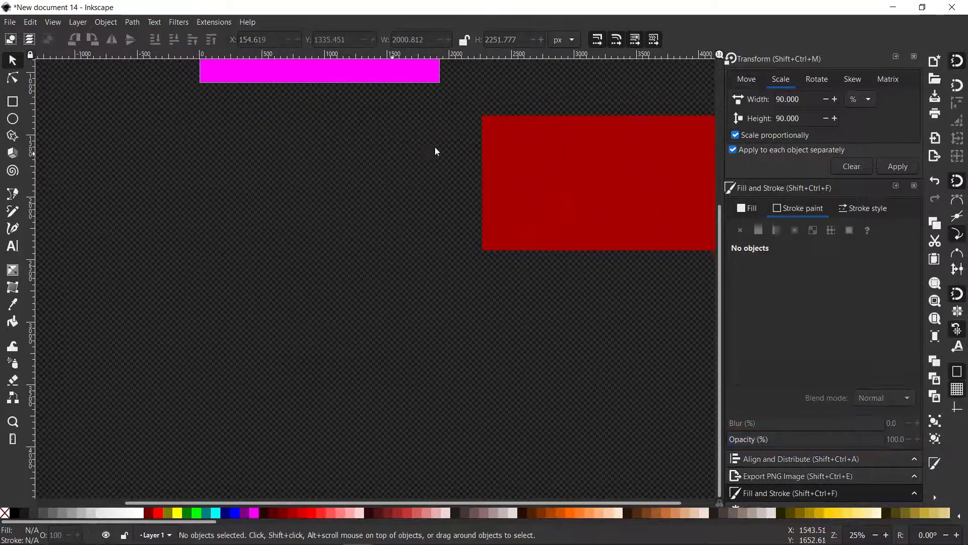
{"action": "scroll", "coordinate": [515, 242], "scroll_direction": "up", "scroll_amount": 4}
{"action": "scroll", "coordinate": [514, 242], "scroll_direction": "right", "scroll_amount": 1}
- Create a clone of the red triangulation group and place it below the magenta rectangle, at about X -590, Y 1531 px
{"action": "left_click", "coordinate": [521, 315]}
{"action": "scroll", "coordinate": [478, 275], "scroll_direction": "right", "scroll_amount": 2}
{"action": "scroll", "coordinate": [516, 262], "scroll_direction": "down", "scroll_amount": 1}
{"action": "scroll", "coordinate": [517, 262], "scroll_direction": "left", "scroll_amount": 1}
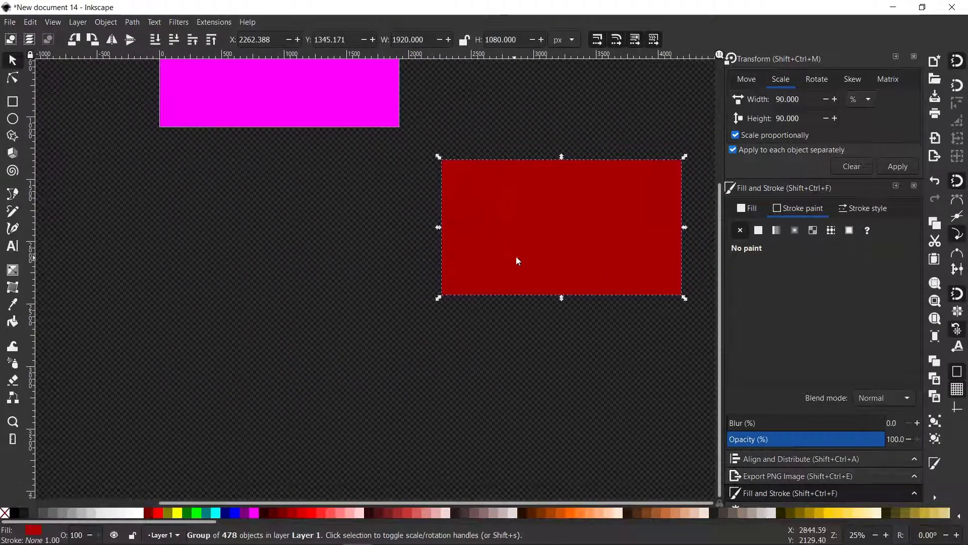
{"action": "key", "text": "alt+d"}
{"action": "mouse_move", "coordinate": [562, 205]}
{"action": "left_mouse_down"}
{"action": "mouse_move", "coordinate": [359, 262]}
{"action": "mouse_move", "coordinate": [283, 216]}
{"action": "mouse_move", "coordinate": [236, 217]}
{"action": "left_mouse_up"}
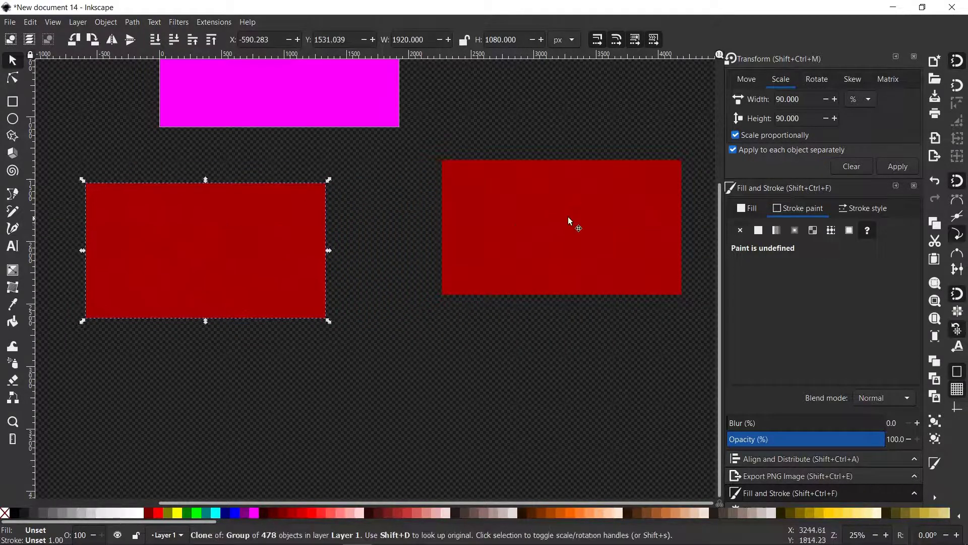
- Create a second clone of the red triangulation group and snap it exactly on top of the first clone
{"action": "left_click", "coordinate": [571, 215]}
{"action": "key", "text": "alt+d"}
{"action": "mouse_move", "coordinate": [577, 197]}
{"action": "left_mouse_down"}
{"action": "mouse_move", "coordinate": [225, 259]}
{"action": "mouse_move", "coordinate": [213, 225]}
{"action": "mouse_move", "coordinate": [220, 217]}
{"action": "left_mouse_up"}
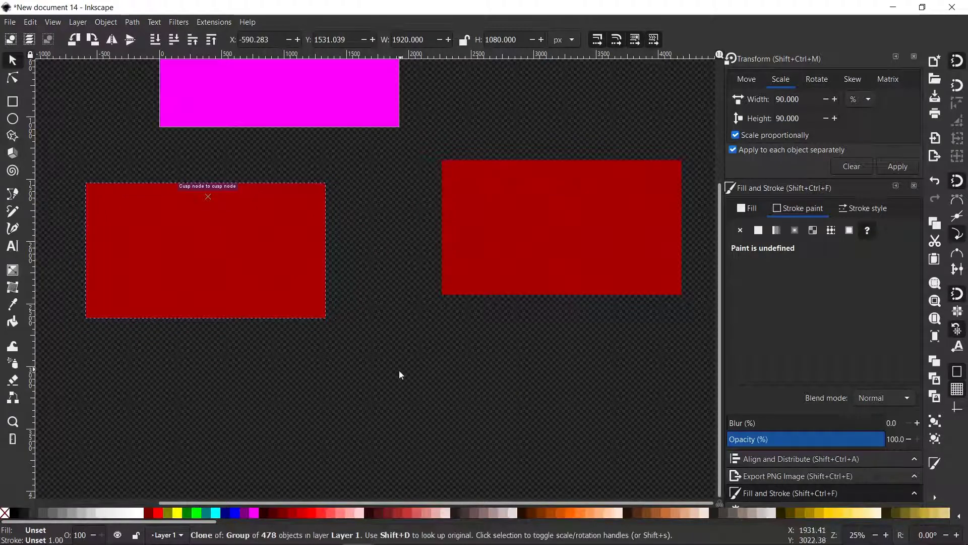
- Select both stacked clones and snap them onto the page over the magenta rectangle, at X 0, Y 0
{"action": "left_click_drag", "start_coordinate": [398, 370], "coordinate": [96, 172]}
{"action": "scroll", "coordinate": [252, 272], "scroll_direction": "up", "scroll_amount": 5}
{"action": "scroll", "coordinate": [303, 312], "scroll_direction": "left", "scroll_amount": 6}
{"action": "mouse_move", "coordinate": [323, 324]}
{"action": "left_mouse_down"}
{"action": "mouse_move", "coordinate": [400, 294]}
{"action": "mouse_move", "coordinate": [423, 177]}
{"action": "mouse_move", "coordinate": [400, 164]}
{"action": "left_mouse_up"}
{"action": "scroll", "coordinate": [400, 166], "scroll_direction": "right", "scroll_amount": 9}
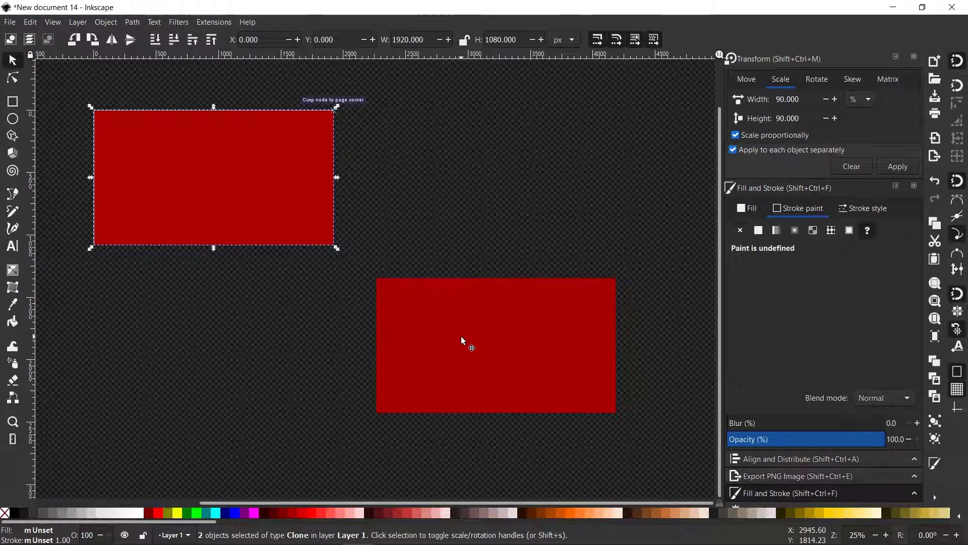
- Move the original red triangulation group onto the stacked clones, snapping it to X 0, Y 0
{"action": "mouse_move", "coordinate": [449, 346]}
{"action": "left_mouse_down"}
{"action": "mouse_move", "coordinate": [404, 314]}
{"action": "mouse_move", "coordinate": [391, 249]}
{"action": "mouse_move", "coordinate": [403, 246]}
{"action": "left_mouse_up"}
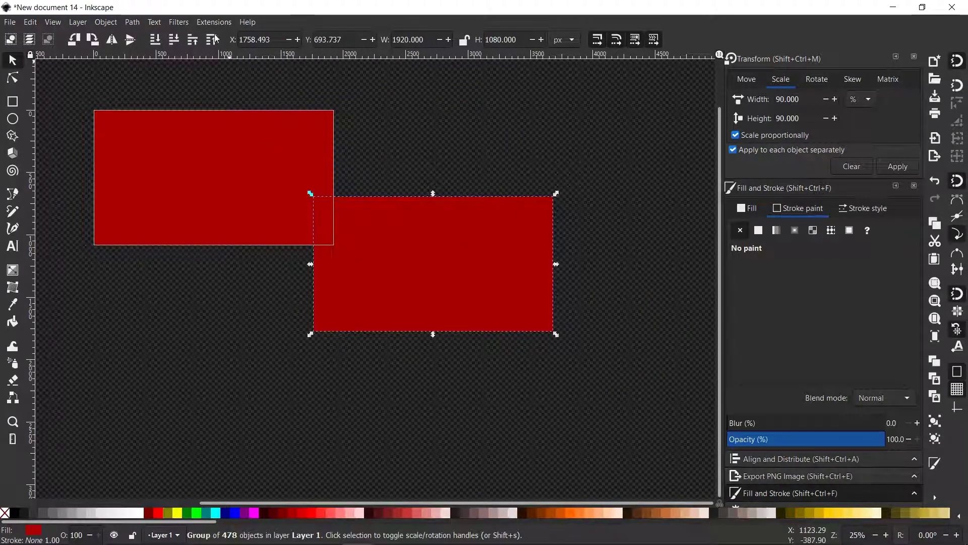
{"action": "scroll", "coordinate": [373, 234], "scroll_direction": "left", "scroll_amount": 7}
{"action": "scroll", "coordinate": [373, 234], "scroll_direction": "up", "scroll_amount": 2}
{"action": "left_click_drag", "start_coordinate": [559, 299], "coordinate": [299, 221]}
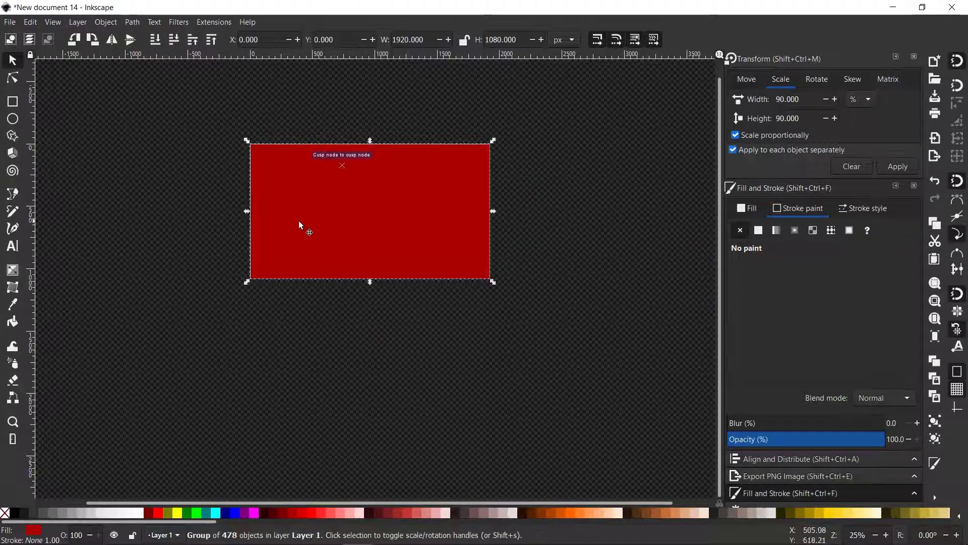
- Select all four stacked objects and center-align them relative to the last selected object
{"action": "left_click_drag", "start_coordinate": [175, 85], "coordinate": [587, 356]}
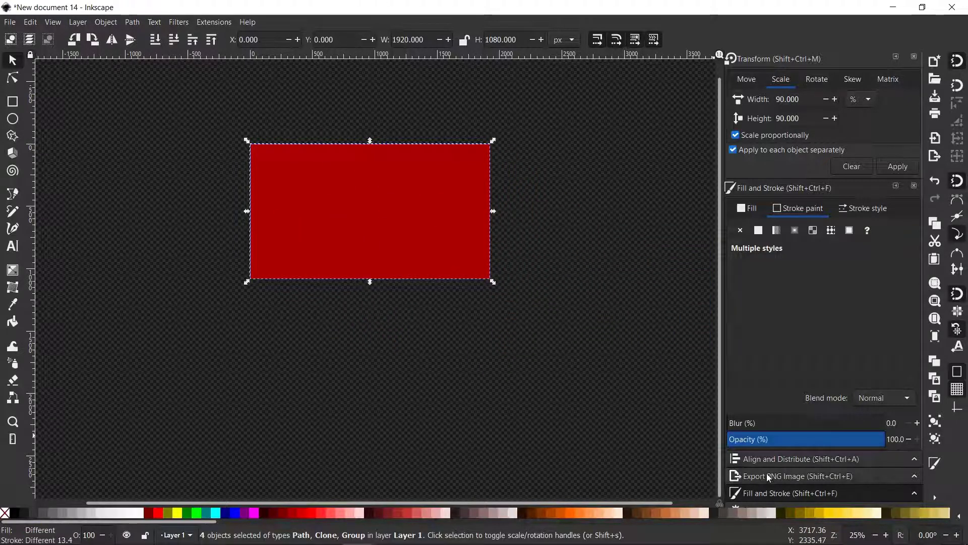
{"action": "left_click", "coordinate": [762, 459]}
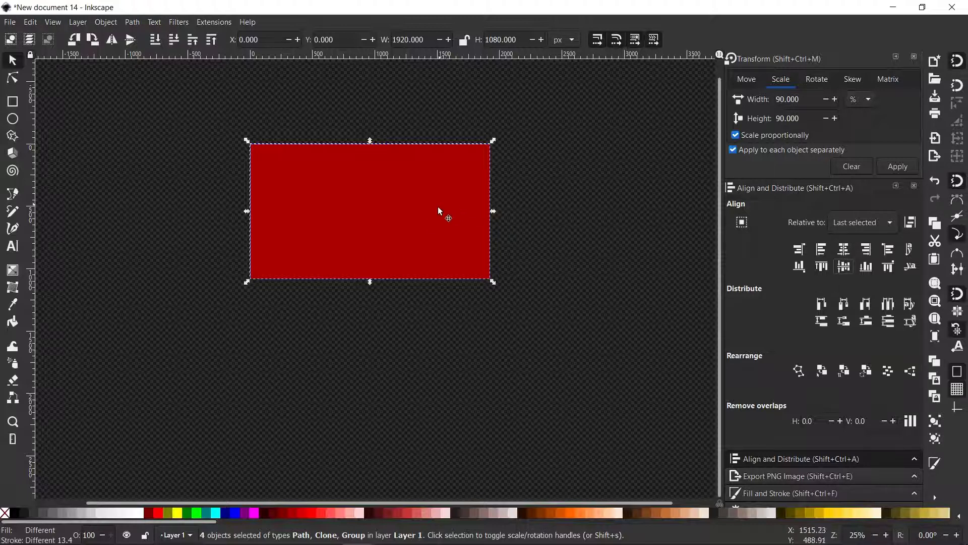
{"action": "left_click", "coordinate": [844, 250]}
{"action": "left_click_drag", "start_coordinate": [385, 272], "coordinate": [362, 331]}
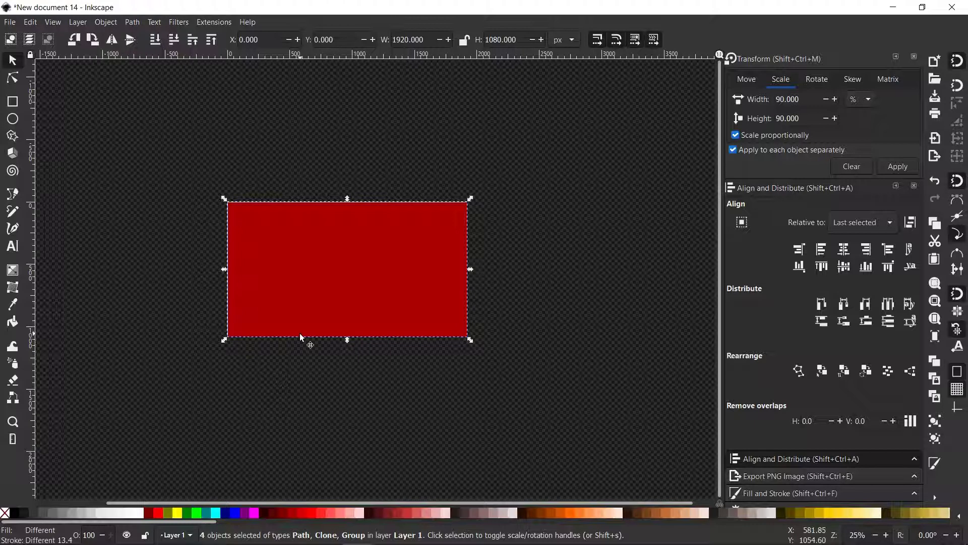
- Select only the original red triangulation group at the top of the stack
{"action": "left_click", "coordinate": [327, 348]}
{"action": "left_click", "coordinate": [356, 242]}
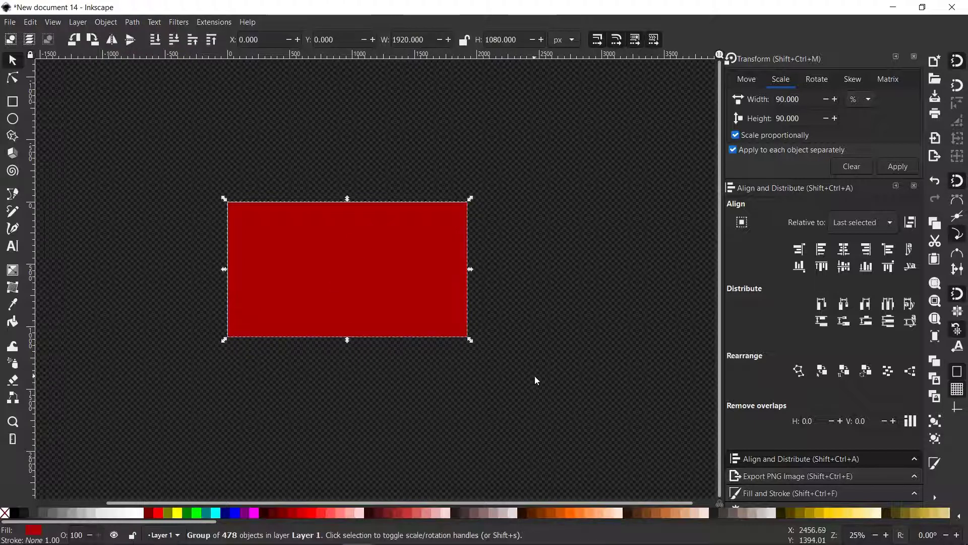
{"action": "left_click", "coordinate": [537, 380]}
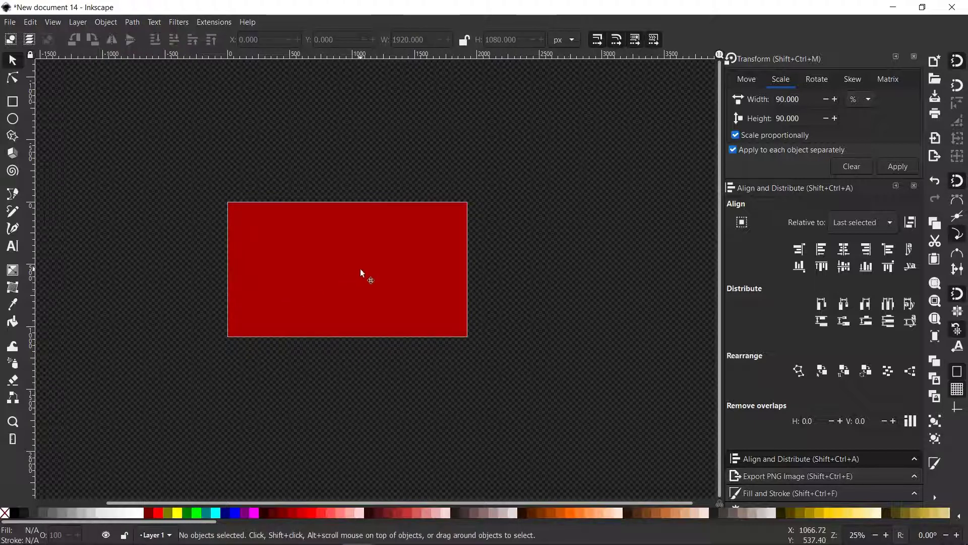
{"action": "left_click", "coordinate": [345, 259]}
{"action": "scroll", "coordinate": [338, 250], "scroll_direction": "up", "scroll_amount": 3}
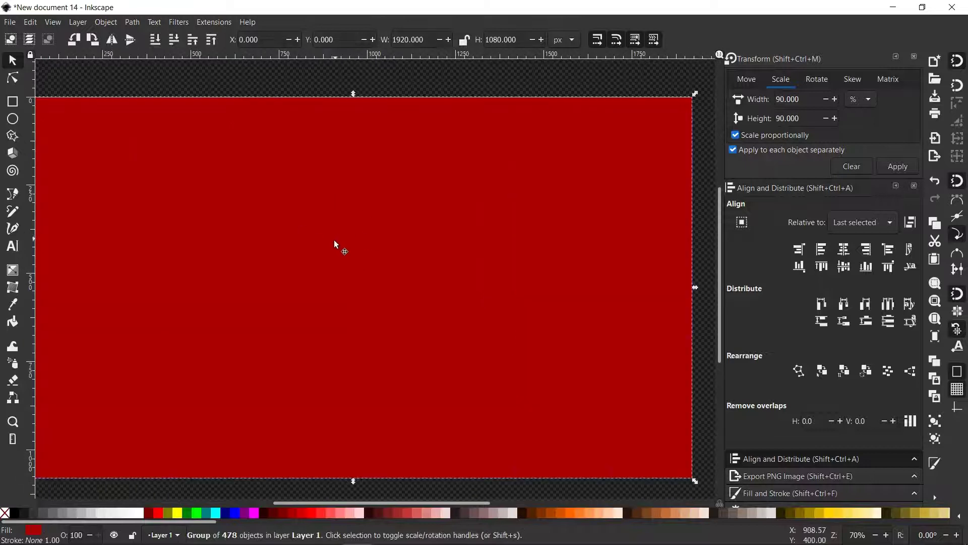
{"action": "scroll", "coordinate": [342, 227], "scroll_direction": "down", "scroll_amount": 2}
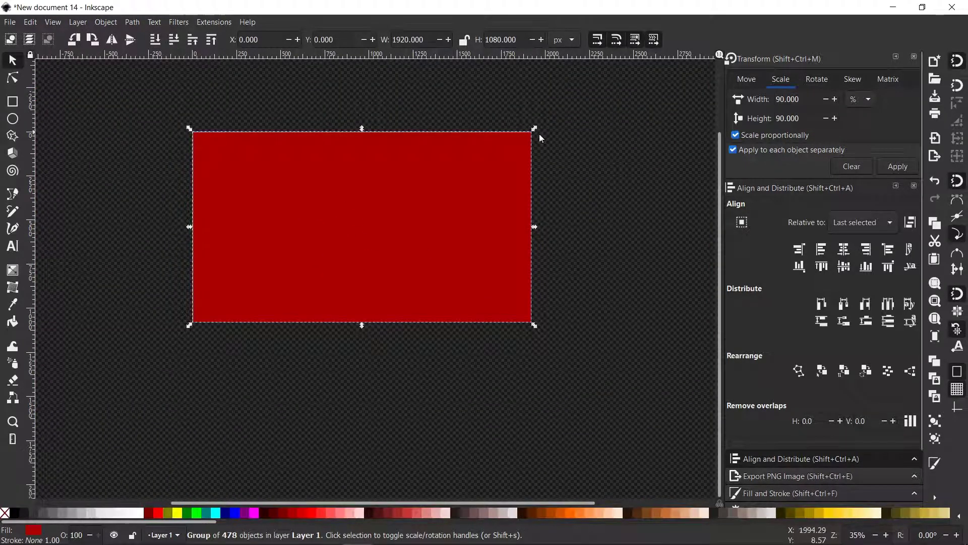
- Activate the Tweak tool for the selected red group and bring up the Fill and Stroke settings
{"action": "left_click", "coordinate": [12, 348]}
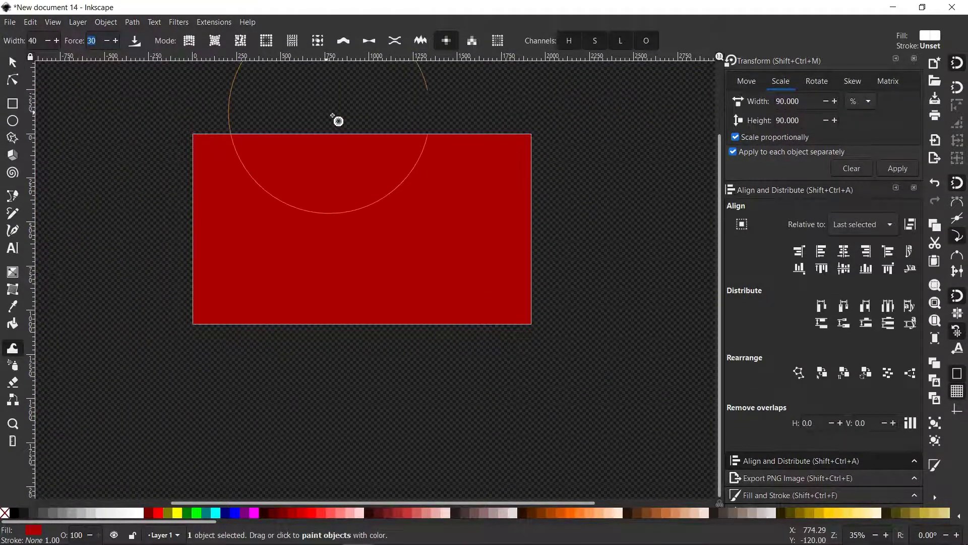
{"action": "scroll", "coordinate": [334, 119], "scroll_direction": "up", "scroll_amount": 4}
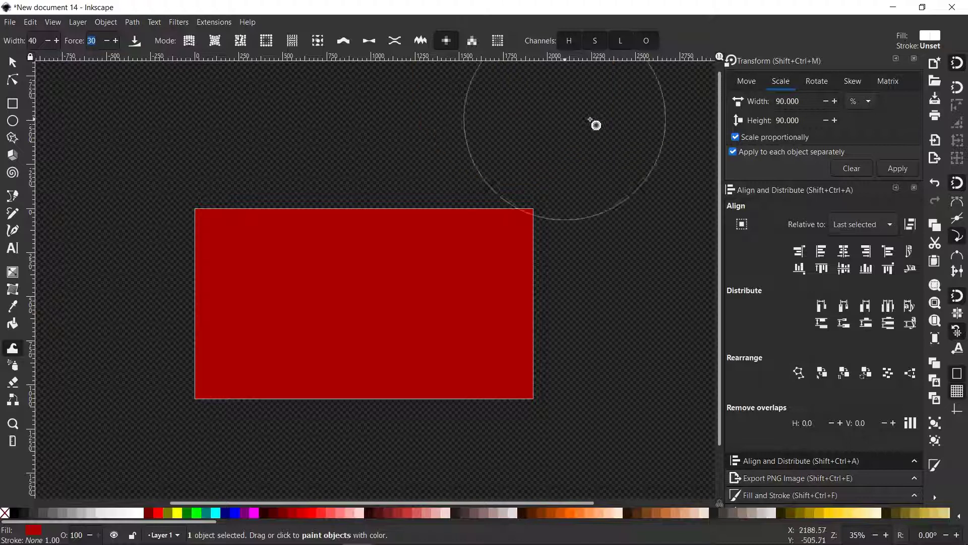
{"action": "scroll", "coordinate": [292, 295], "scroll_direction": "down", "scroll_amount": 2}
{"action": "scroll", "coordinate": [292, 295], "scroll_direction": "up", "scroll_amount": 1}
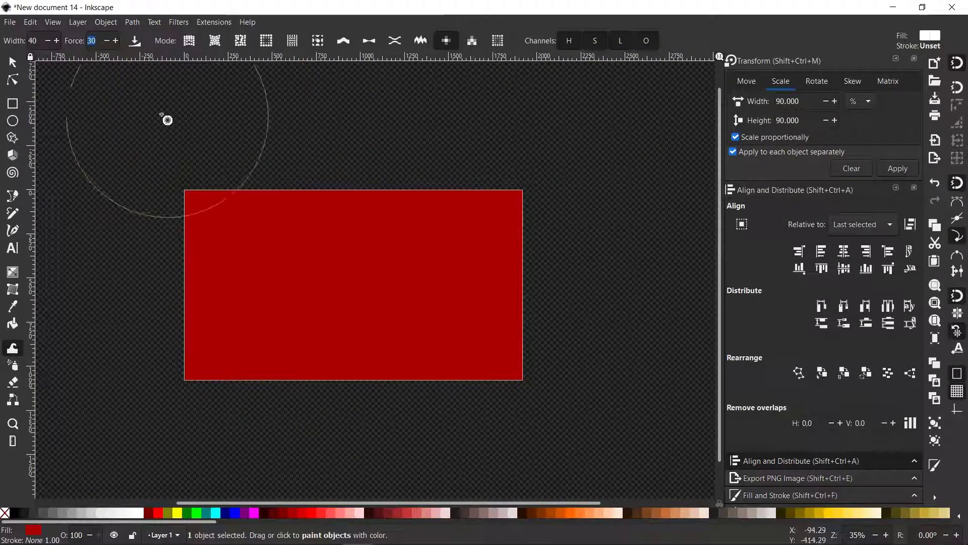
{"action": "scroll", "coordinate": [179, 115], "scroll_direction": "up", "scroll_amount": 1}
{"action": "scroll", "coordinate": [202, 131], "scroll_direction": "down", "scroll_amount": 2}
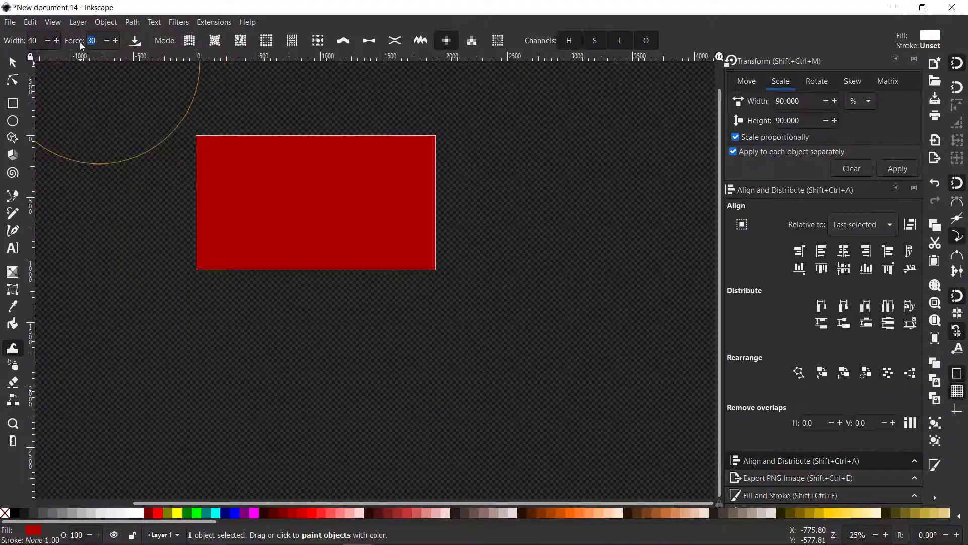
{"action": "left_click_drag", "start_coordinate": [301, 186], "coordinate": [338, 251]}
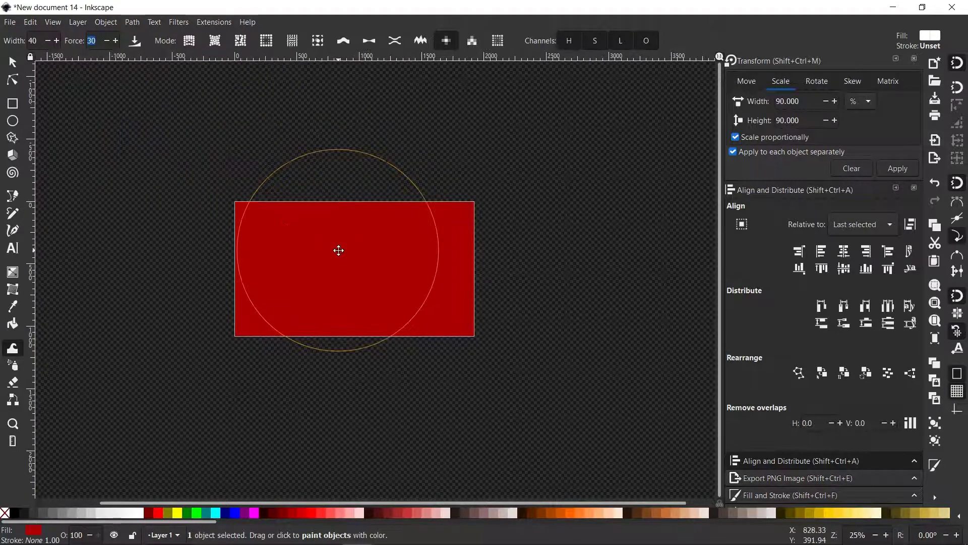
{"action": "scroll", "coordinate": [331, 229], "scroll_direction": "right", "scroll_amount": 1}
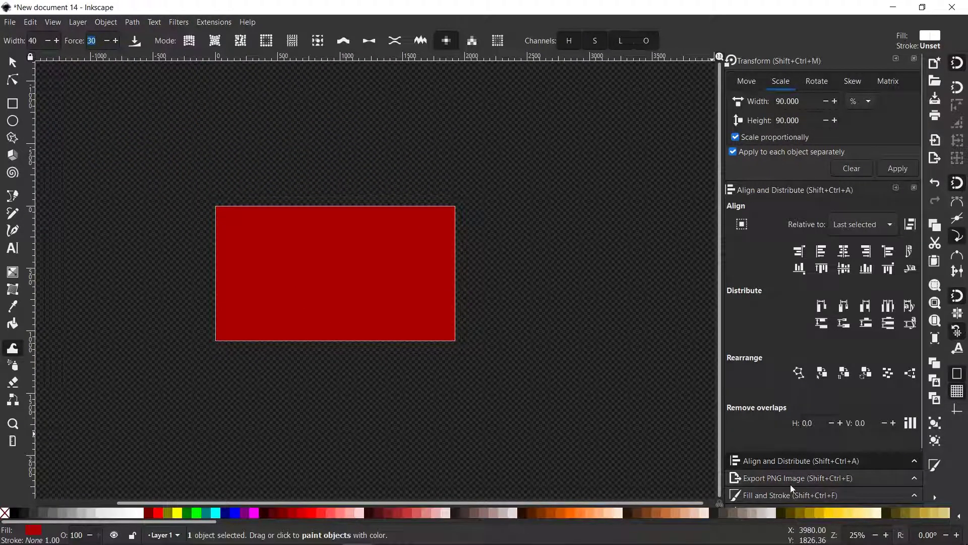
{"action": "left_click", "coordinate": [806, 495]}
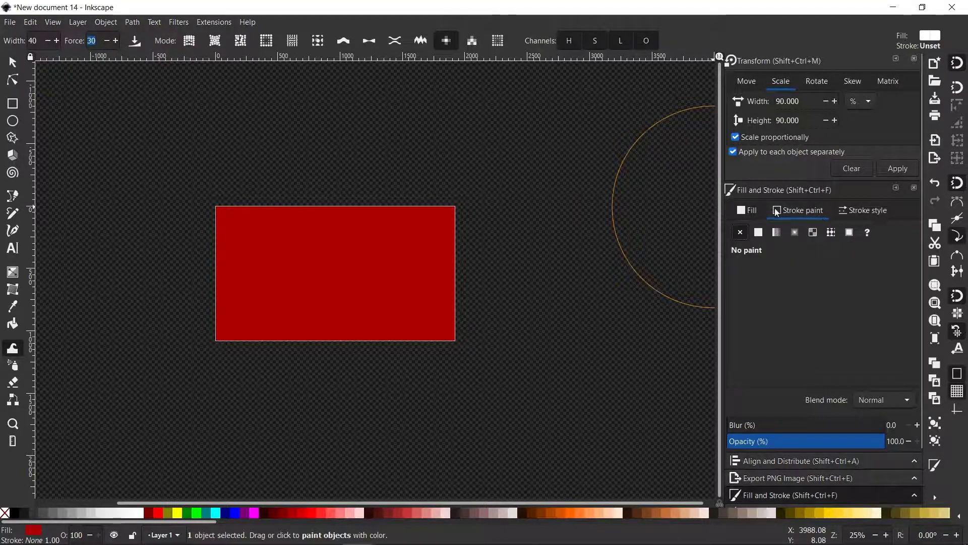
{"action": "scroll", "coordinate": [394, 215], "scroll_direction": "up", "scroll_amount": 3}
{"action": "scroll", "coordinate": [412, 225], "scroll_direction": "down", "scroll_amount": 1}
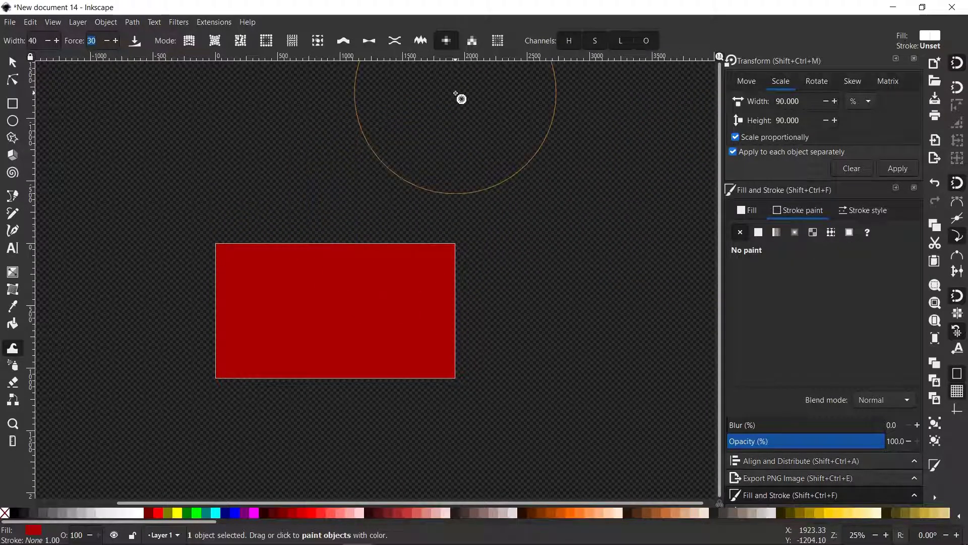
- Try randomizing the red group's triangle colors with the Tweak tool's color jitter mode, brushing mainly over the upper part
{"action": "left_click", "coordinate": [470, 41]}
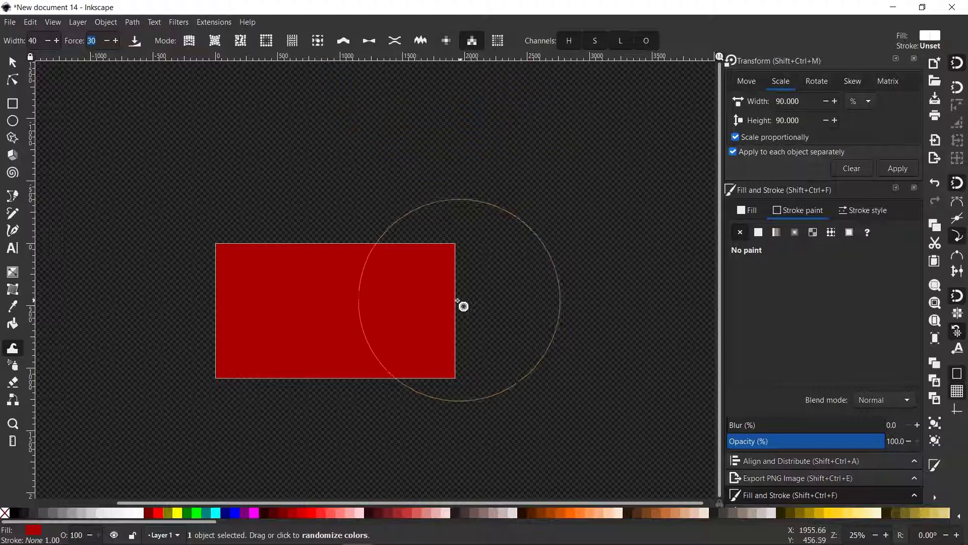
{"action": "mouse_move", "coordinate": [450, 264]}
{"action": "left_mouse_down"}
{"action": "mouse_move", "coordinate": [249, 258]}
{"action": "mouse_move", "coordinate": [425, 354]}
{"action": "left_mouse_up"}
{"action": "scroll", "coordinate": [404, 357], "scroll_direction": "up", "scroll_amount": 1}
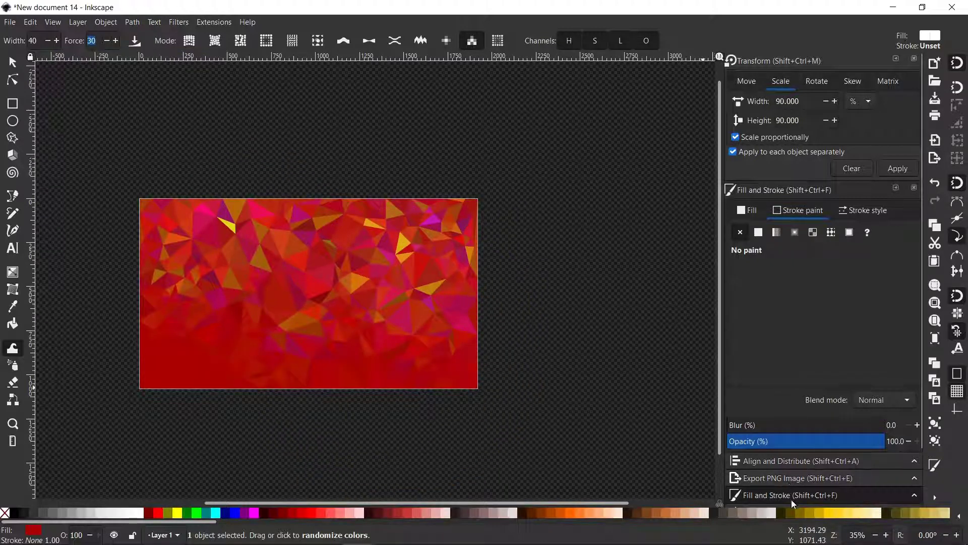
{"action": "left_click", "coordinate": [747, 211]}
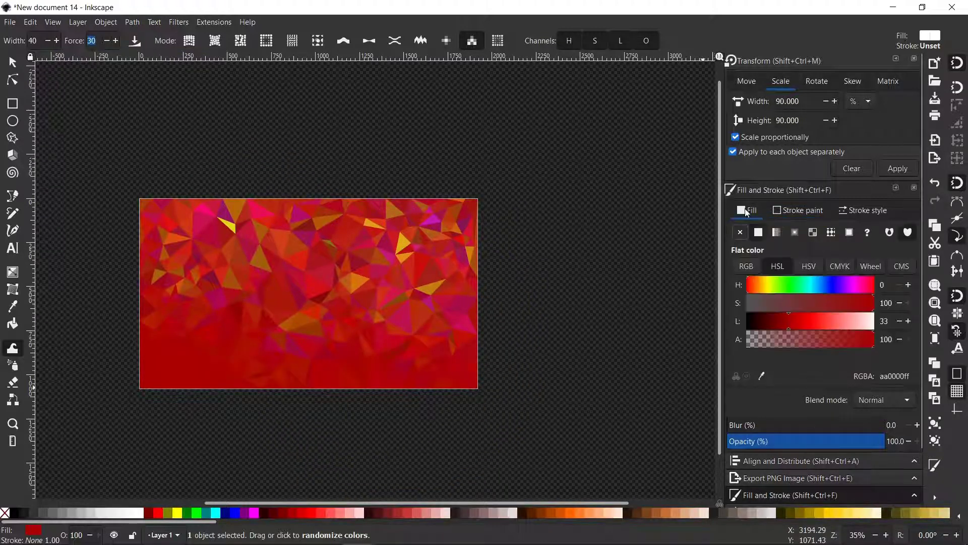
{"action": "left_click_drag", "start_coordinate": [300, 357], "coordinate": [352, 338]}
{"action": "scroll", "coordinate": [348, 343], "scroll_direction": "up", "scroll_amount": 2}
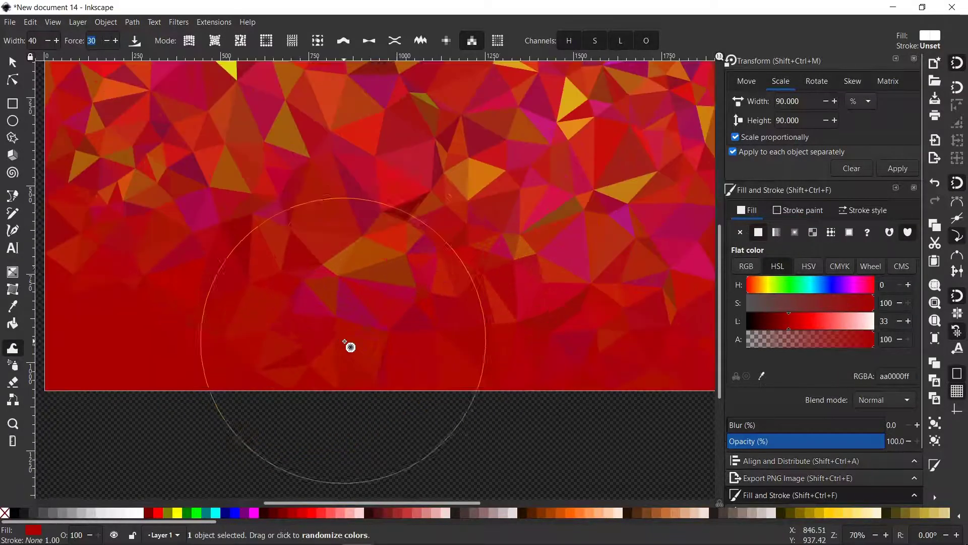
{"action": "left_click_drag", "start_coordinate": [387, 274], "coordinate": [357, 300]}
{"action": "scroll", "coordinate": [352, 298], "scroll_direction": "down", "scroll_amount": 2}
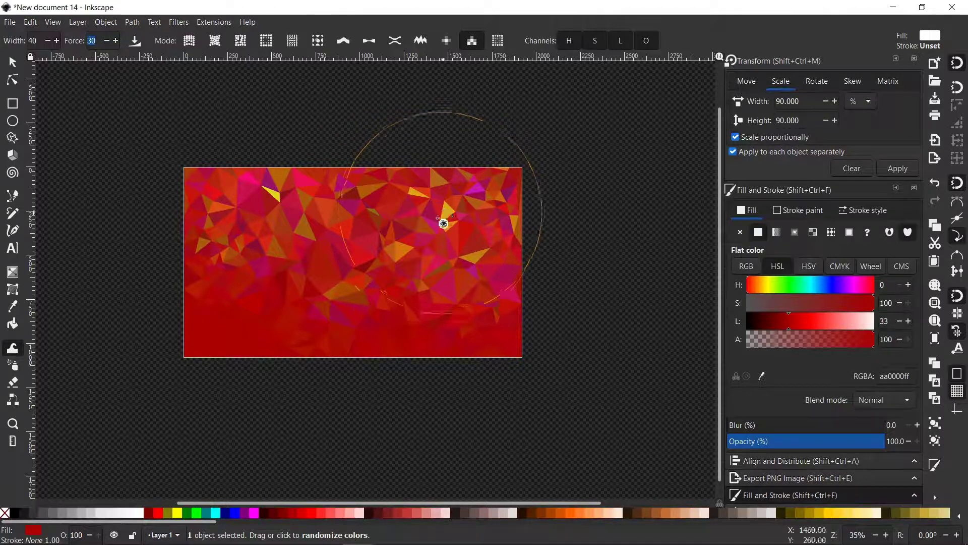
- Undo the color jitter strokes on the triangulation group
{"action": "scroll", "coordinate": [443, 216], "scroll_direction": "left", "scroll_amount": 1}
{"action": "key", "text": "shift+s"}
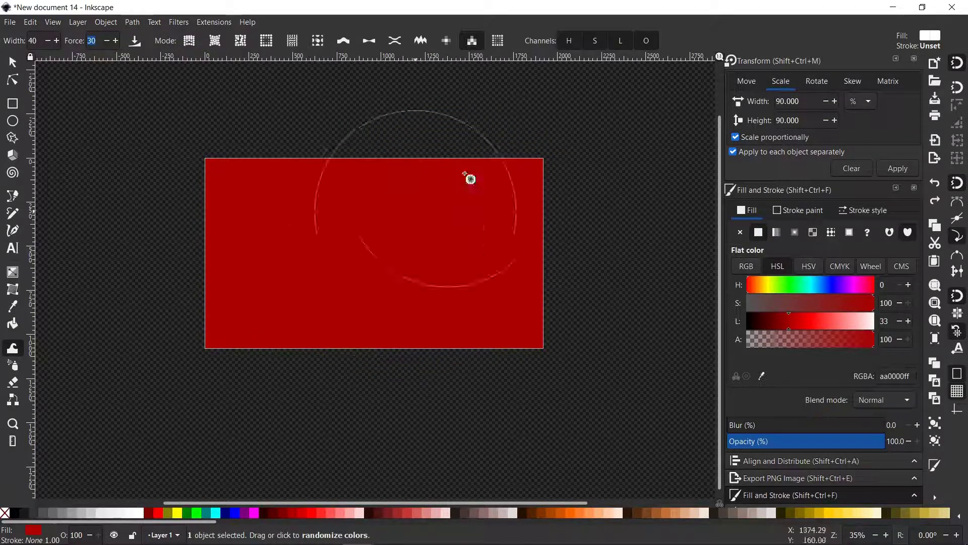
- Exclude the hue channel from the Tweak tool's effect and switch it to color paint mode
{"action": "left_click", "coordinate": [571, 42]}
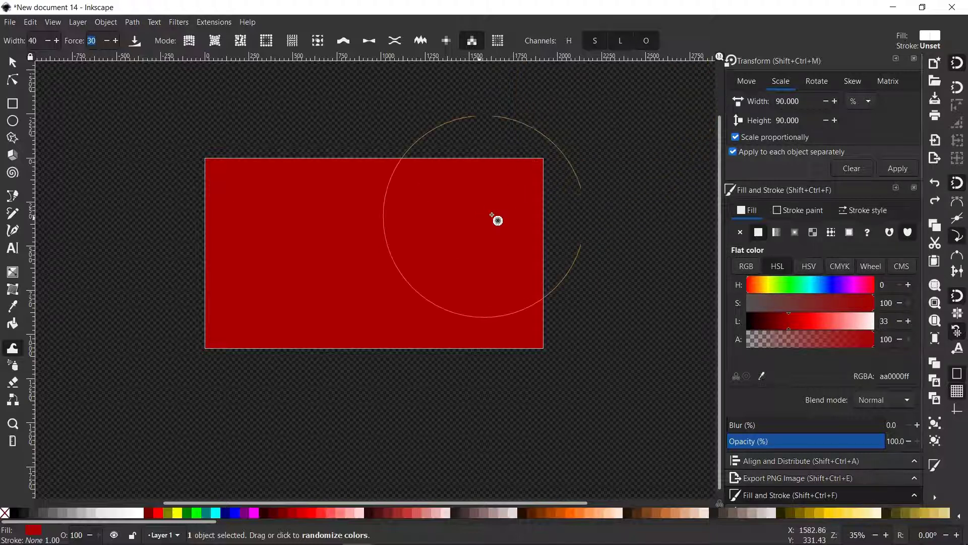
{"action": "left_click_drag", "start_coordinate": [492, 212], "coordinate": [526, 222]}
{"action": "scroll", "coordinate": [527, 244], "scroll_direction": "down", "scroll_amount": 2}
{"action": "scroll", "coordinate": [526, 244], "scroll_direction": "right", "scroll_amount": 1}
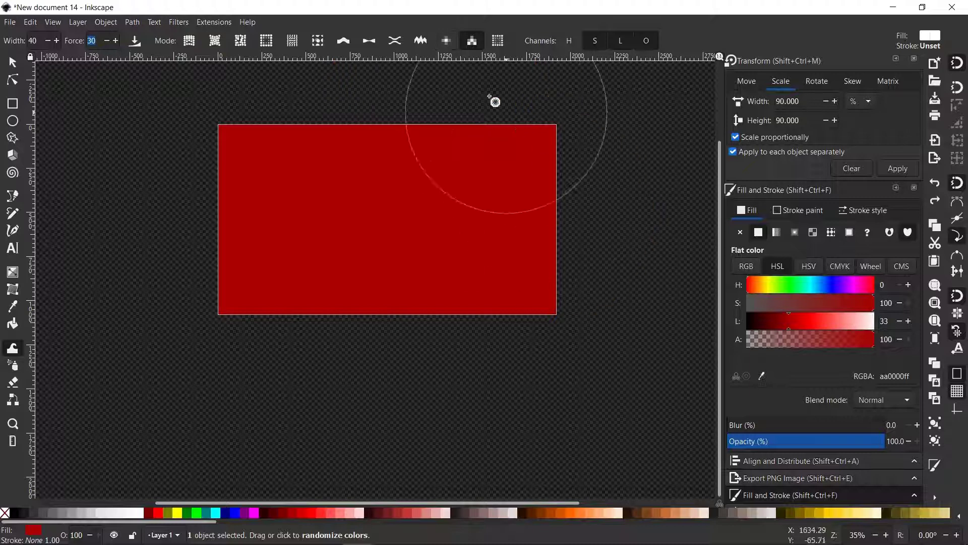
{"action": "left_click", "coordinate": [446, 45]}
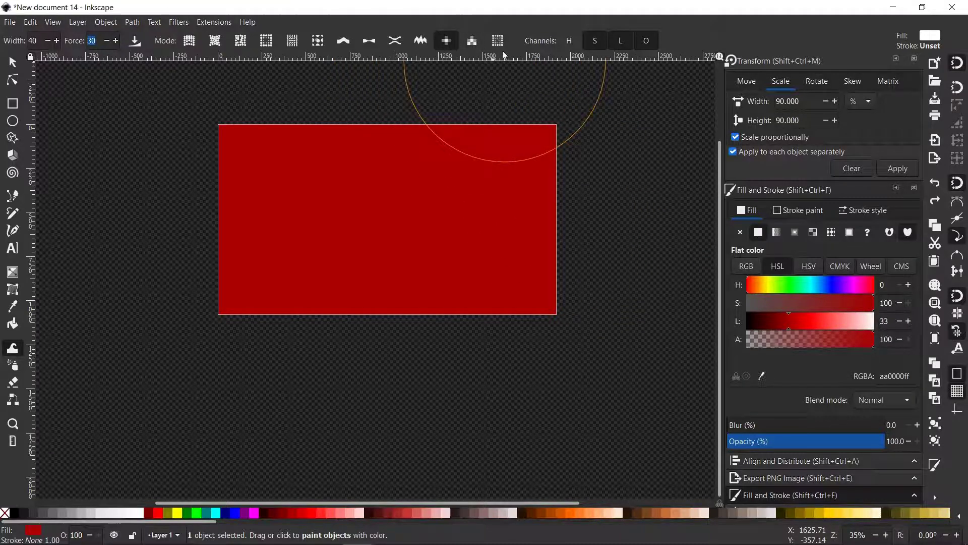
- Try painting the red group with a light red (f68484ff) using the Tweak tool's color paint mode
{"action": "scroll", "coordinate": [372, 246], "scroll_direction": "up", "scroll_amount": 1}
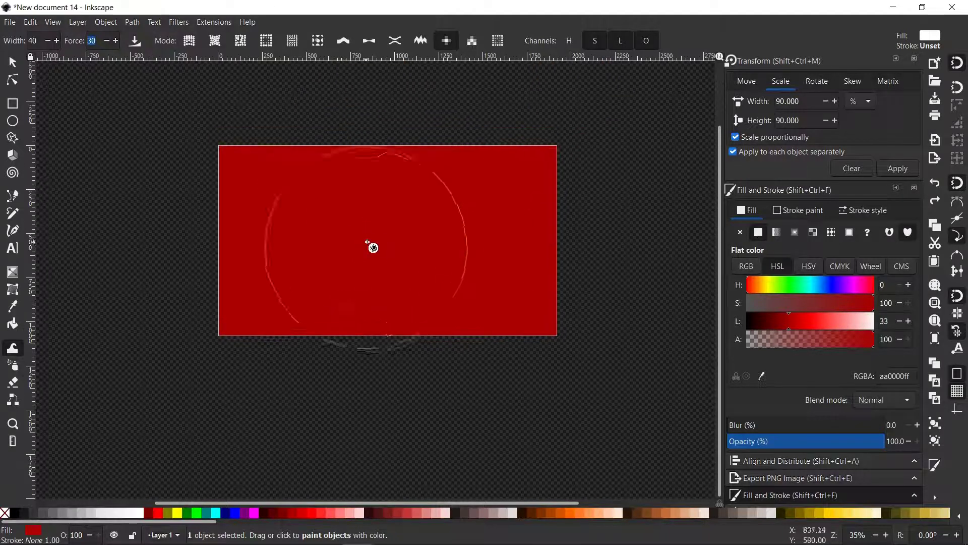
{"action": "left_click", "coordinate": [817, 325]}
{"action": "left_click_drag", "start_coordinate": [824, 304], "coordinate": [856, 302]}
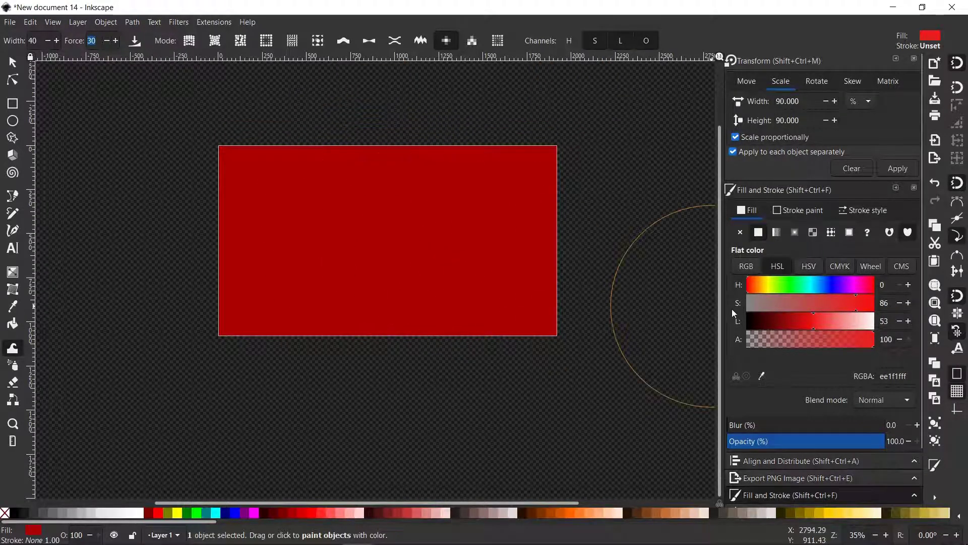
{"action": "left_click", "coordinate": [844, 327]}
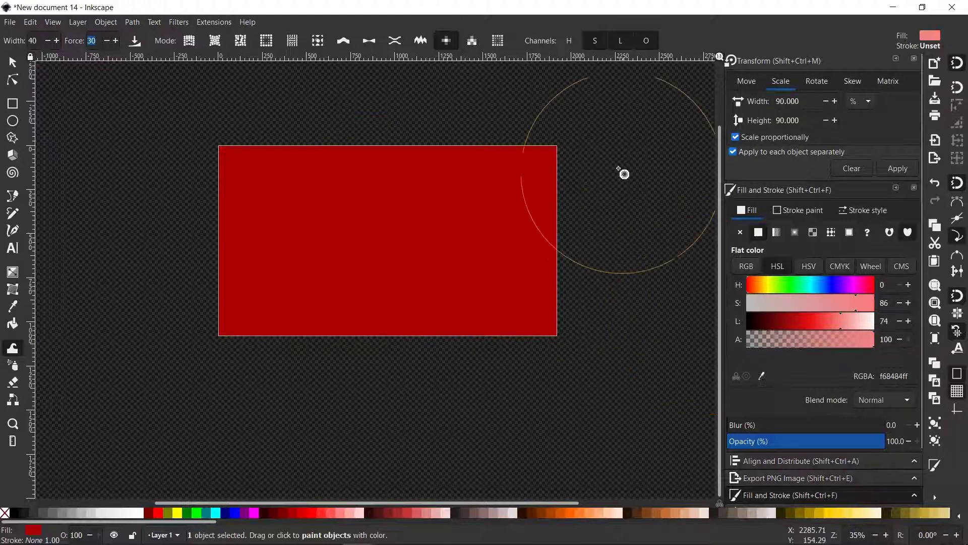
{"action": "mouse_move", "coordinate": [570, 202]}
{"action": "left_mouse_down"}
{"action": "mouse_move", "coordinate": [538, 225]}
{"action": "mouse_move", "coordinate": [560, 197]}
{"action": "mouse_move", "coordinate": [535, 253]}
{"action": "mouse_move", "coordinate": [361, 361]}
{"action": "mouse_move", "coordinate": [383, 402]}
{"action": "left_mouse_up"}
- Recolor the whole triangulation group to dark blue with hue 216, saturation 100 and lightness 32, and reactivate the Tweak tool
{"action": "key", "text": "shift+s"}
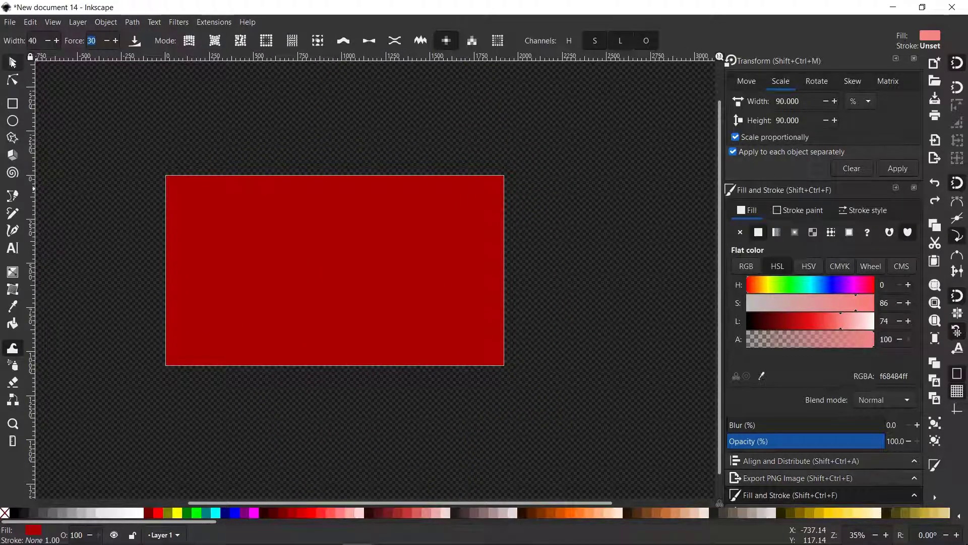
{"action": "key", "text": "s"}
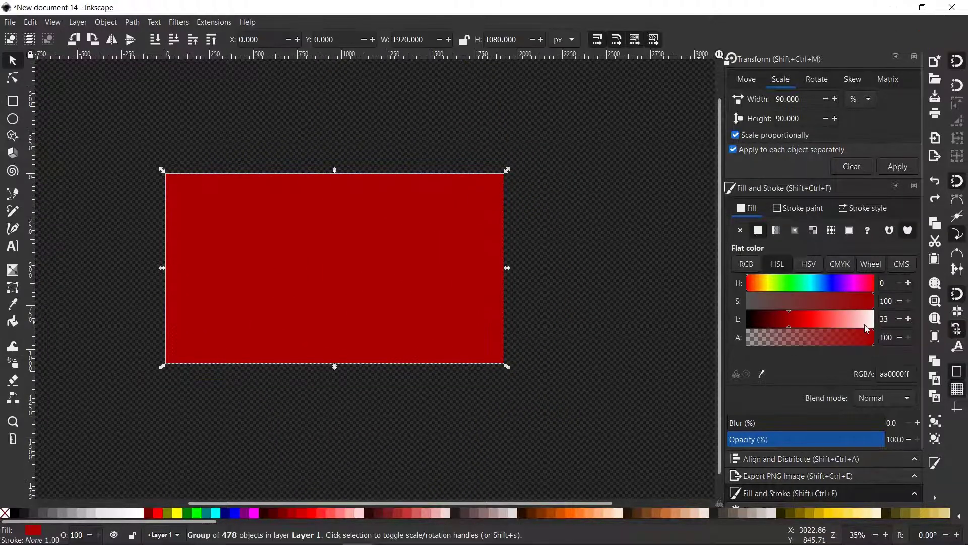
{"action": "left_click", "coordinate": [824, 282]}
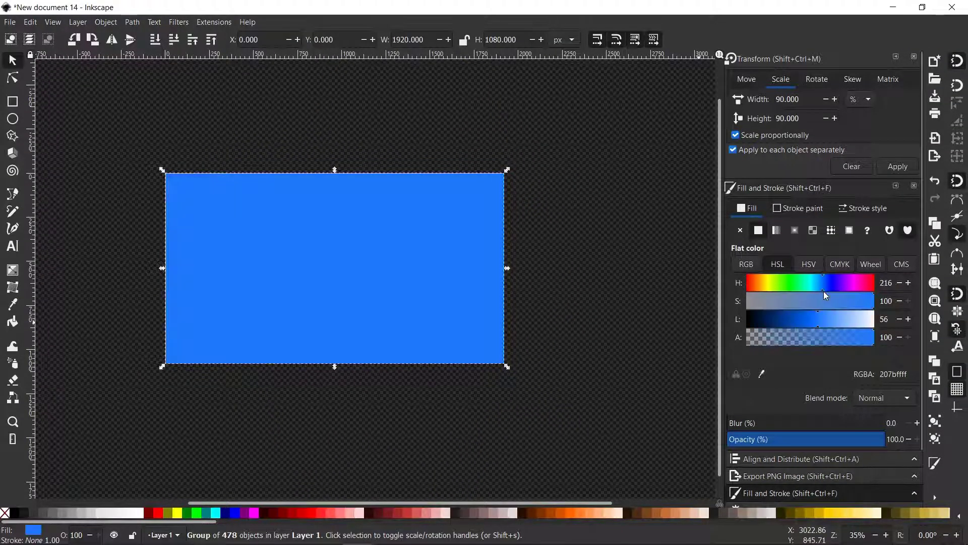
{"action": "left_click", "coordinate": [14, 364]}
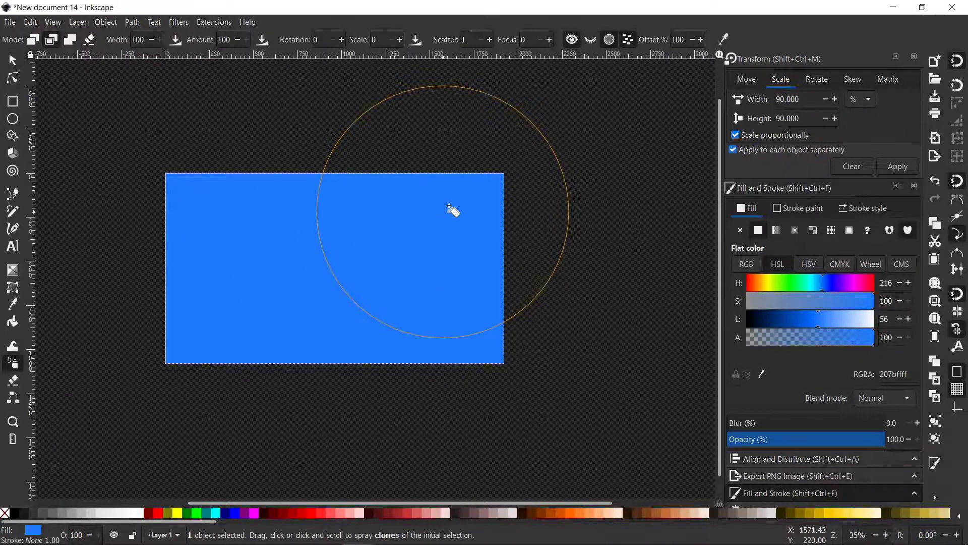
{"action": "left_click", "coordinate": [14, 347]}
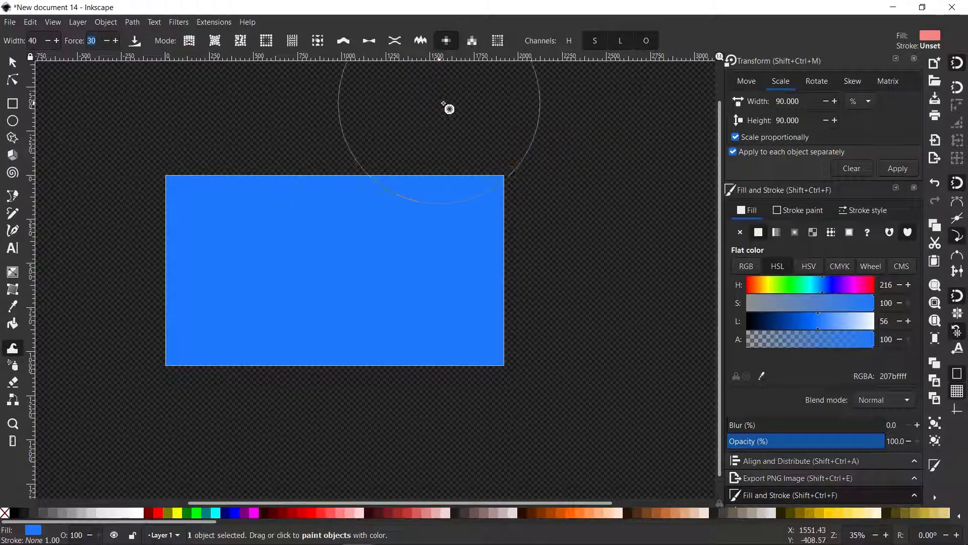
{"action": "left_click", "coordinate": [473, 41]}
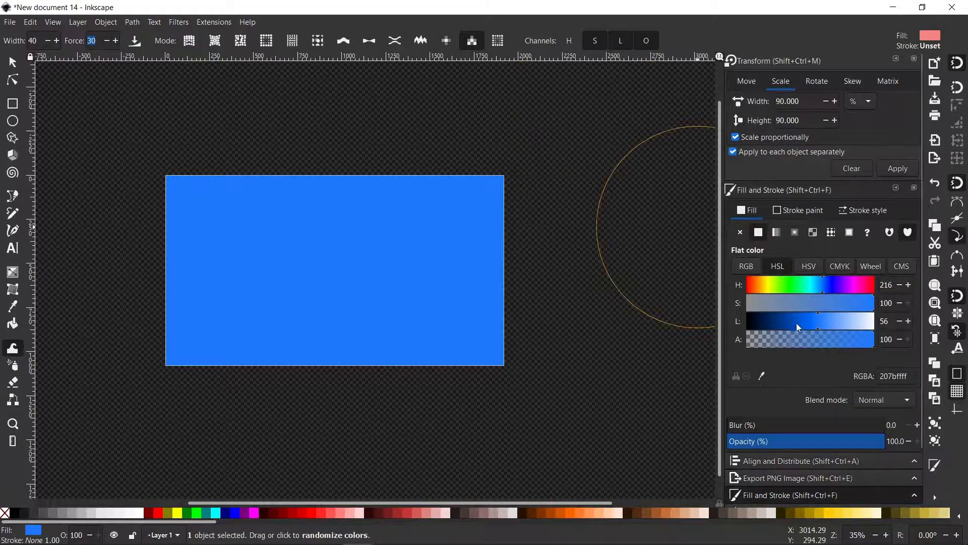
{"action": "left_click_drag", "start_coordinate": [798, 327], "coordinate": [787, 326]}
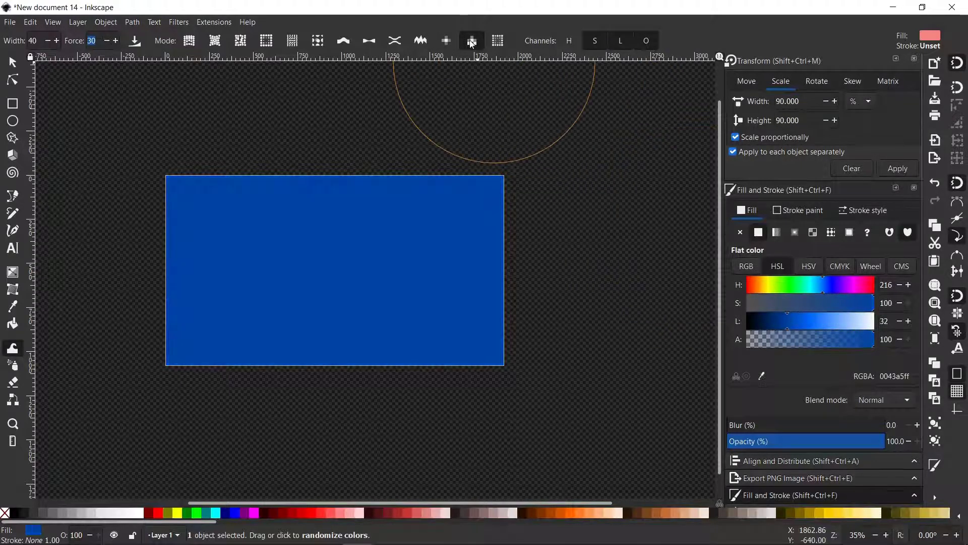
- In color paint mode, set the paint color to crimson (cf0044ff) and brush the blue group's right side with the hue channel excluded
{"action": "left_click", "coordinate": [441, 46]}
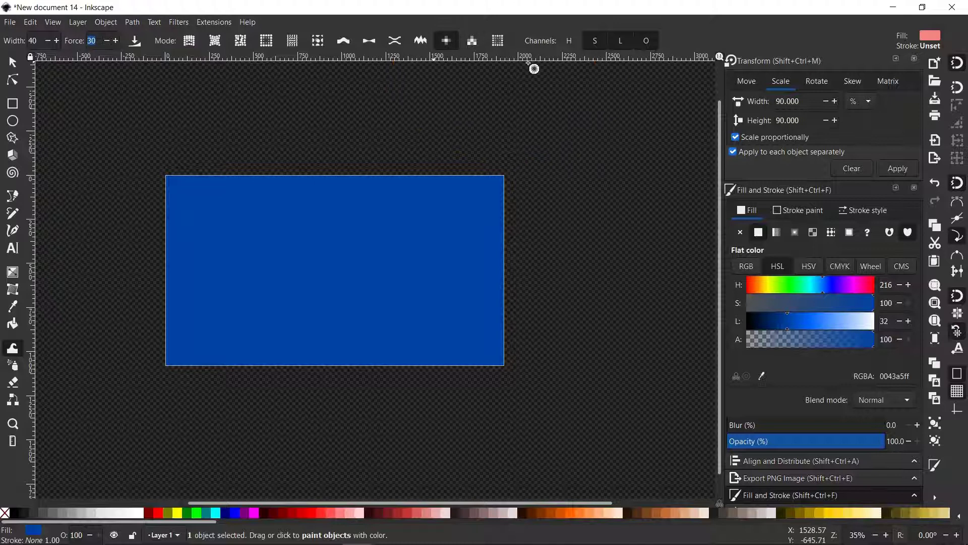
{"action": "left_click", "coordinate": [832, 323]}
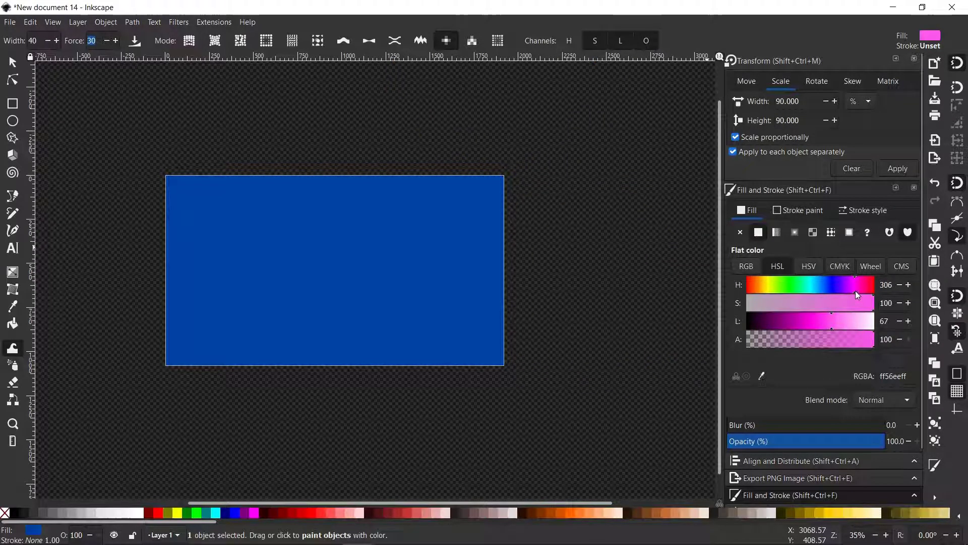
{"action": "left_click_drag", "start_coordinate": [857, 295], "coordinate": [870, 287]}
{"action": "left_click", "coordinate": [799, 323]}
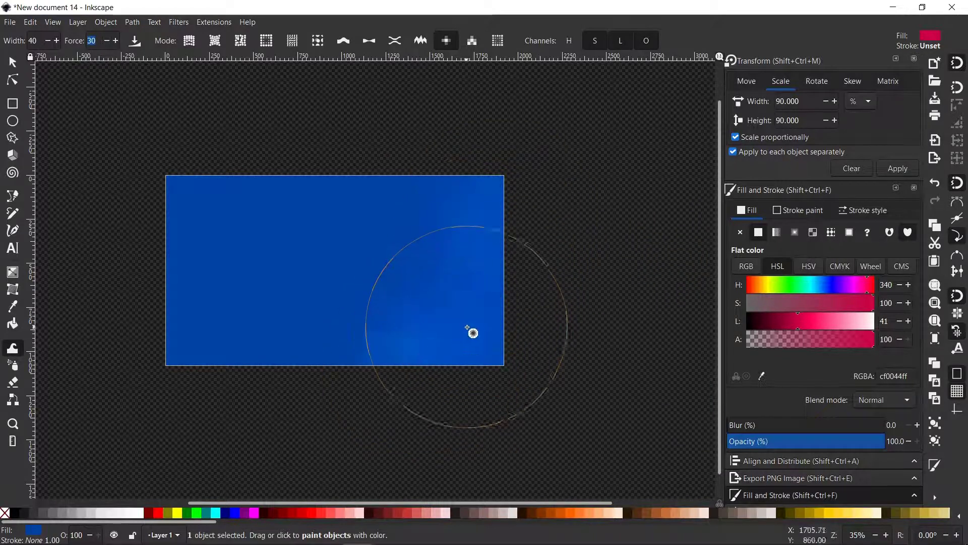
{"action": "key", "text": "shift+s"}
{"action": "key", "text": "shift+c"}
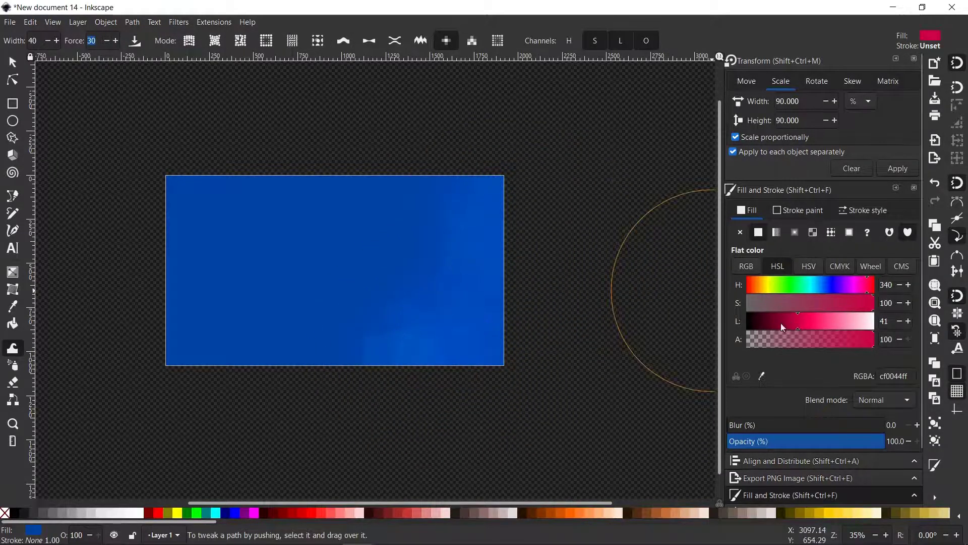
- Include the hue channel in the Tweak tool's effect and paint crimson over the right and lower parts of the group
{"action": "left_click", "coordinate": [575, 44]}
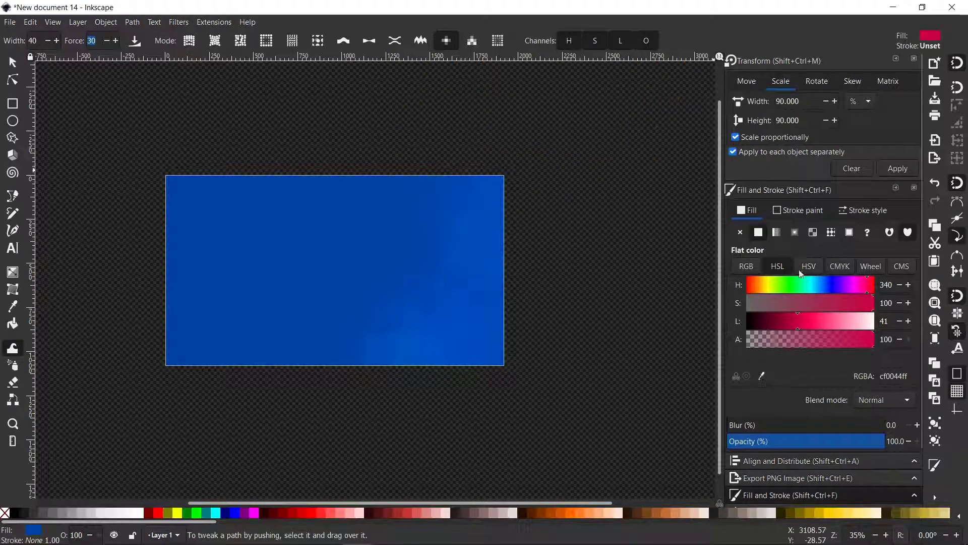
{"action": "key", "text": "shift+s"}
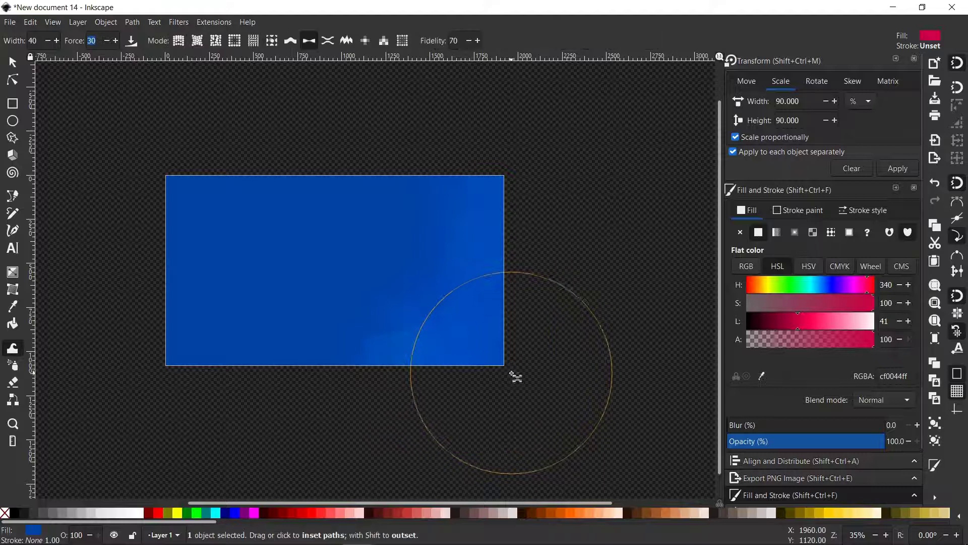
{"action": "key", "text": "shift+c"}
{"action": "mouse_move", "coordinate": [465, 390]}
{"action": "left_mouse_down"}
{"action": "mouse_move", "coordinate": [518, 189]}
{"action": "mouse_move", "coordinate": [438, 343]}
{"action": "mouse_move", "coordinate": [429, 331]}
{"action": "mouse_move", "coordinate": [517, 216]}
{"action": "mouse_move", "coordinate": [455, 326]}
{"action": "mouse_move", "coordinate": [476, 373]}
{"action": "mouse_move", "coordinate": [537, 313]}
{"action": "mouse_move", "coordinate": [403, 389]}
{"action": "mouse_move", "coordinate": [374, 354]}
{"action": "mouse_move", "coordinate": [471, 210]}
{"action": "mouse_move", "coordinate": [313, 332]}
{"action": "mouse_move", "coordinate": [415, 185]}
{"action": "mouse_move", "coordinate": [287, 323]}
{"action": "mouse_move", "coordinate": [142, 356]}
{"action": "left_mouse_up"}
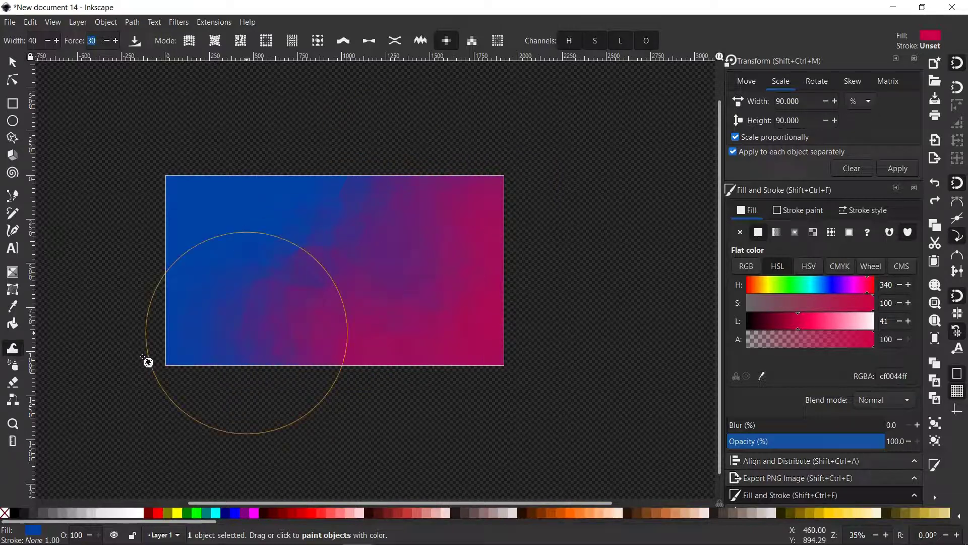
{"action": "left_click_drag", "start_coordinate": [340, 358], "coordinate": [419, 342]}
- Set the paint color to light green with hue 118, saturation 68 and lightness 68, and brush the group's left edge
{"action": "scroll", "coordinate": [428, 338], "scroll_direction": "down", "scroll_amount": 1}
{"action": "scroll", "coordinate": [433, 336], "scroll_direction": "up", "scroll_amount": 1}
{"action": "scroll", "coordinate": [577, 320], "scroll_direction": "up", "scroll_amount": 2}
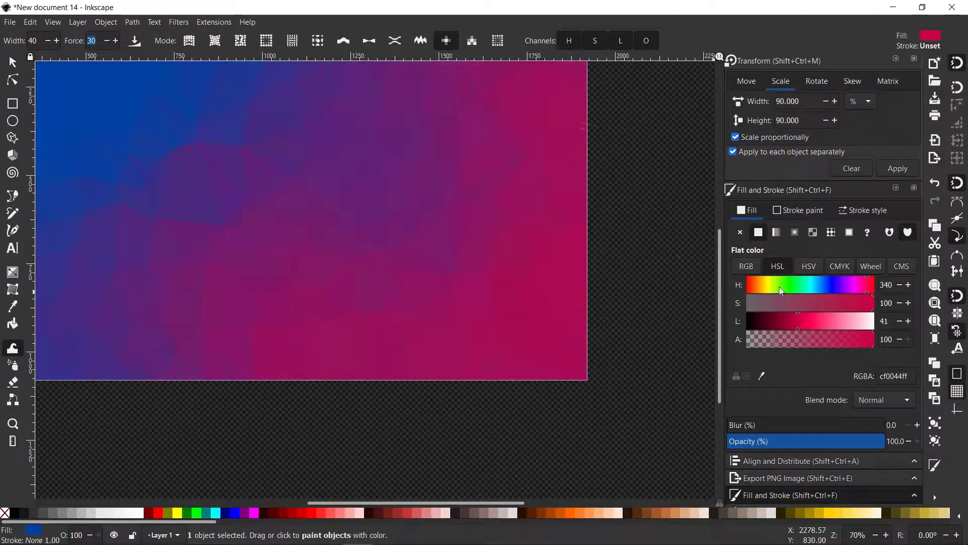
{"action": "left_click", "coordinate": [789, 285]}
{"action": "left_click", "coordinate": [821, 302]}
{"action": "left_click", "coordinate": [834, 321]}
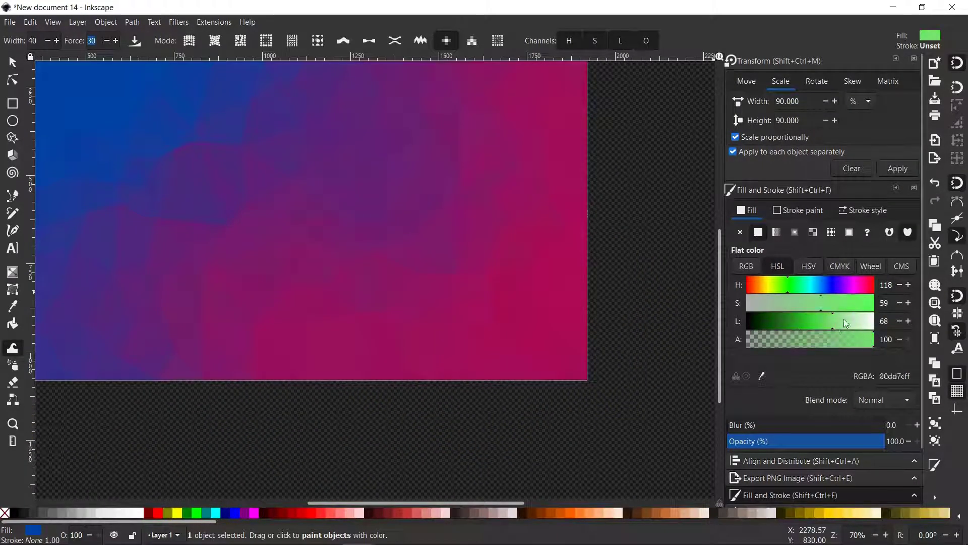
{"action": "left_click", "coordinate": [834, 303]}
{"action": "scroll", "coordinate": [439, 292], "scroll_direction": "down", "scroll_amount": 2}
{"action": "mouse_move", "coordinate": [202, 169]}
{"action": "left_mouse_down"}
{"action": "mouse_move", "coordinate": [170, 163]}
{"action": "mouse_move", "coordinate": [139, 366]}
{"action": "mouse_move", "coordinate": [158, 279]}
{"action": "left_mouse_up"}
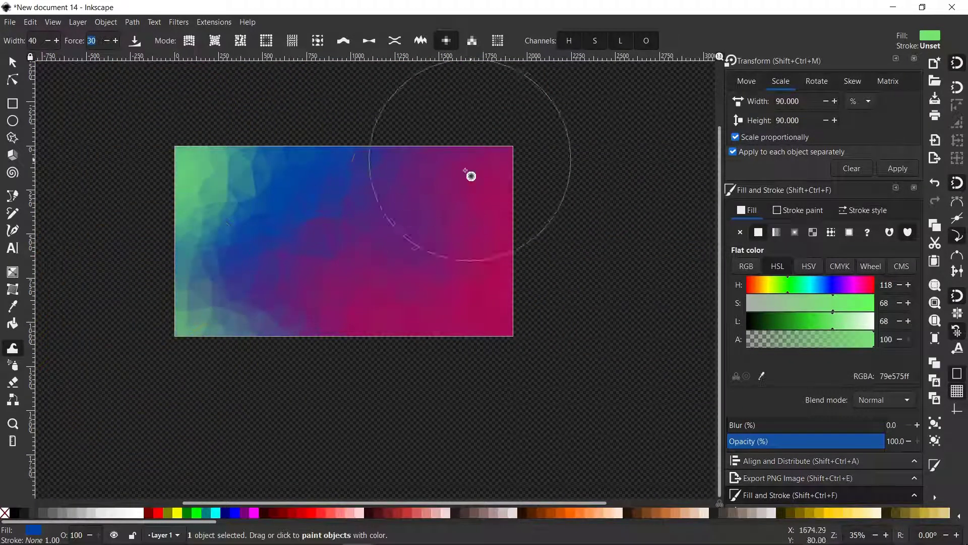
- Paint light green strokes over the group's lower right area and right edge, undoing the last stroke
{"action": "scroll", "coordinate": [375, 271], "scroll_direction": "up", "scroll_amount": 2}
{"action": "left_click_drag", "start_coordinate": [389, 341], "coordinate": [624, 233]}
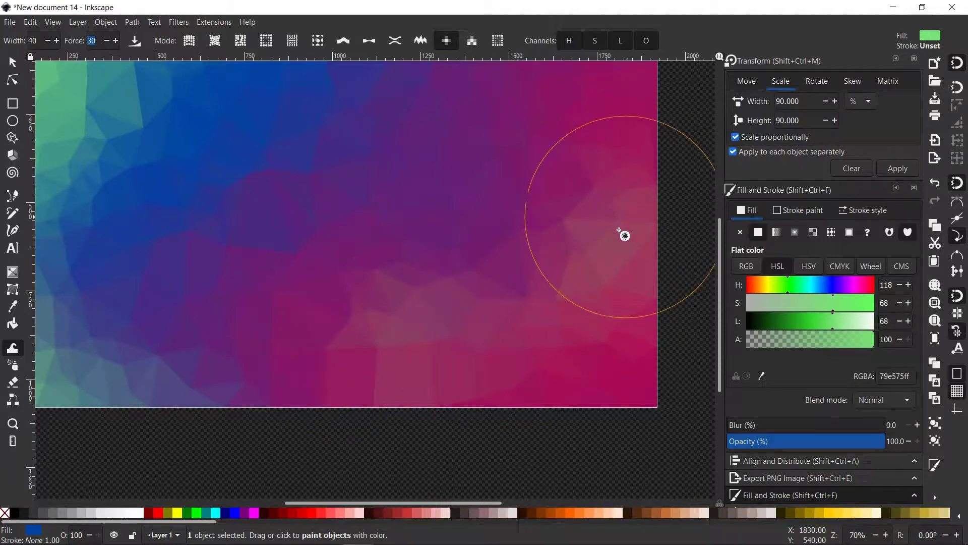
{"action": "scroll", "coordinate": [625, 233], "scroll_direction": "down", "scroll_amount": 2}
{"action": "mouse_move", "coordinate": [603, 335]}
{"action": "left_mouse_down"}
{"action": "mouse_move", "coordinate": [610, 160]}
{"action": "mouse_move", "coordinate": [610, 355]}
{"action": "mouse_move", "coordinate": [577, 335]}
{"action": "mouse_move", "coordinate": [510, 325]}
{"action": "left_mouse_up"}
{"action": "scroll", "coordinate": [510, 326], "scroll_direction": "up", "scroll_amount": 1}
{"action": "key", "text": "ctrl+z"}
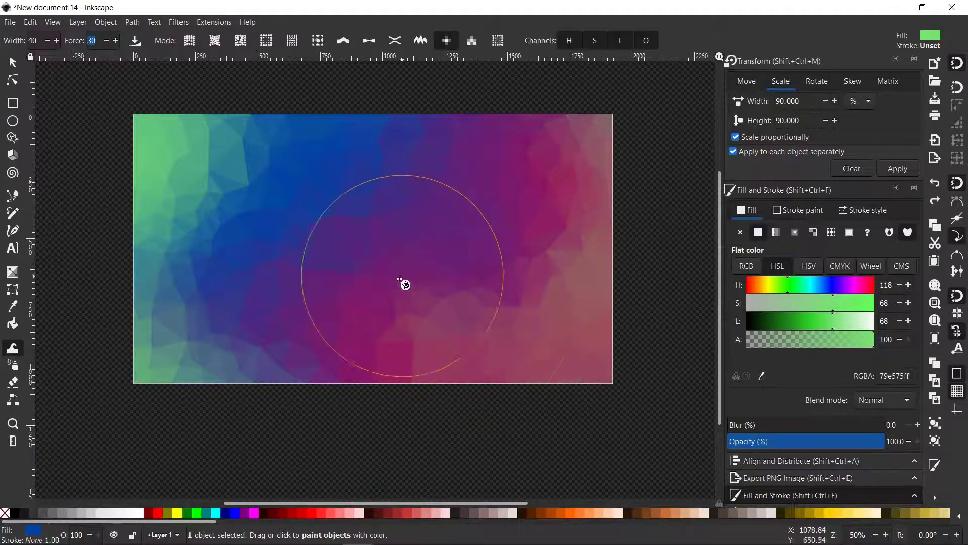
- Brush more light green along the group's bottom edge and into its lower right corner
{"action": "left_click_drag", "start_coordinate": [407, 279], "coordinate": [341, 271]}
{"action": "scroll", "coordinate": [342, 271], "scroll_direction": "down", "scroll_amount": 1}
{"action": "mouse_move", "coordinate": [360, 341]}
{"action": "left_mouse_down"}
{"action": "mouse_move", "coordinate": [545, 361]}
{"action": "mouse_move", "coordinate": [571, 205]}
{"action": "mouse_move", "coordinate": [438, 395]}
{"action": "mouse_move", "coordinate": [467, 323]}
{"action": "mouse_move", "coordinate": [339, 367]}
{"action": "mouse_move", "coordinate": [310, 359]}
{"action": "left_mouse_up"}
{"action": "left_click_drag", "start_coordinate": [326, 350], "coordinate": [477, 319]}
{"action": "scroll", "coordinate": [478, 319], "scroll_direction": "up", "scroll_amount": 2}
{"action": "scroll", "coordinate": [560, 207], "scroll_direction": "down", "scroll_amount": 2}
{"action": "left_click_drag", "start_coordinate": [559, 207], "coordinate": [454, 317]}
{"action": "scroll", "coordinate": [455, 316], "scroll_direction": "up", "scroll_amount": 1}
{"action": "scroll", "coordinate": [439, 320], "scroll_direction": "up", "scroll_amount": 3}
{"action": "scroll", "coordinate": [439, 320], "scroll_direction": "left", "scroll_amount": 2}
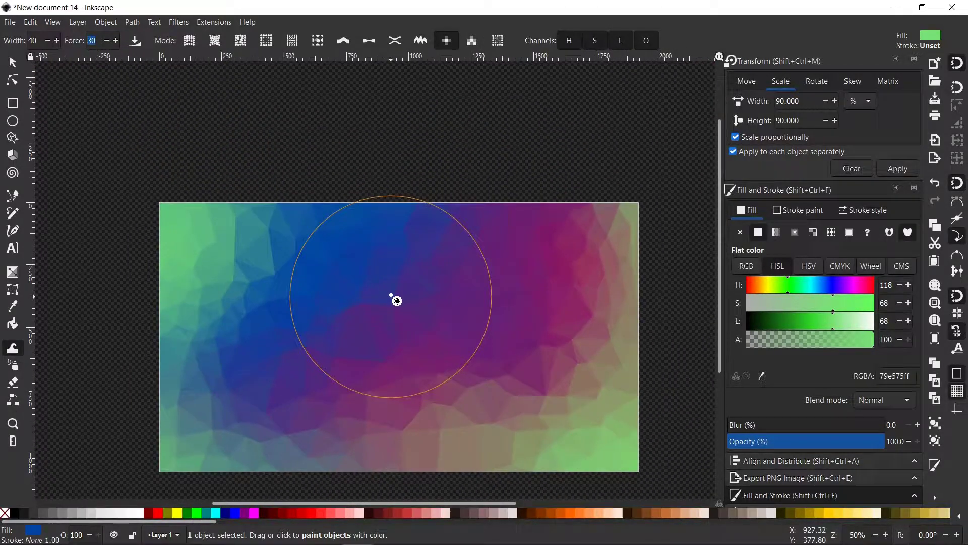
- Lower the green paint color's lightness to 51 and brush it over the group's right edge and bottom
{"action": "scroll", "coordinate": [395, 298], "scroll_direction": "down", "scroll_amount": 3}
{"action": "scroll", "coordinate": [353, 283], "scroll_direction": "up", "scroll_amount": 3}
{"action": "scroll", "coordinate": [444, 328], "scroll_direction": "down", "scroll_amount": 1}
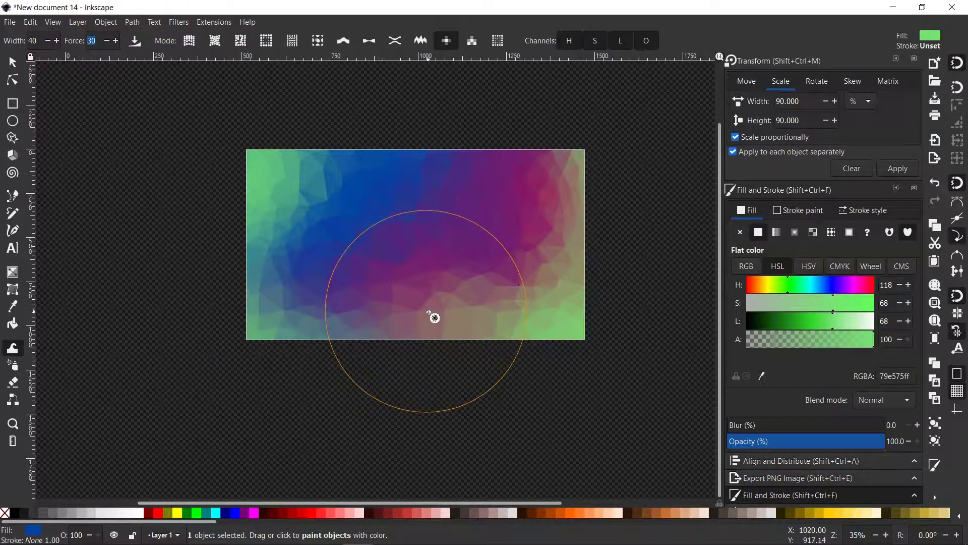
{"action": "scroll", "coordinate": [454, 315], "scroll_direction": "up", "scroll_amount": 3}
{"action": "scroll", "coordinate": [454, 297], "scroll_direction": "down", "scroll_amount": 3}
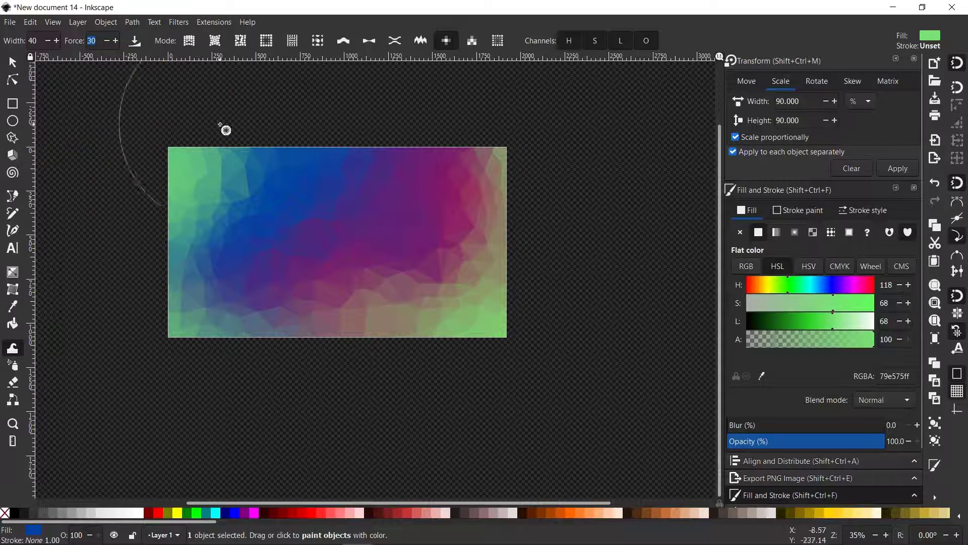
{"action": "left_click", "coordinate": [814, 321]}
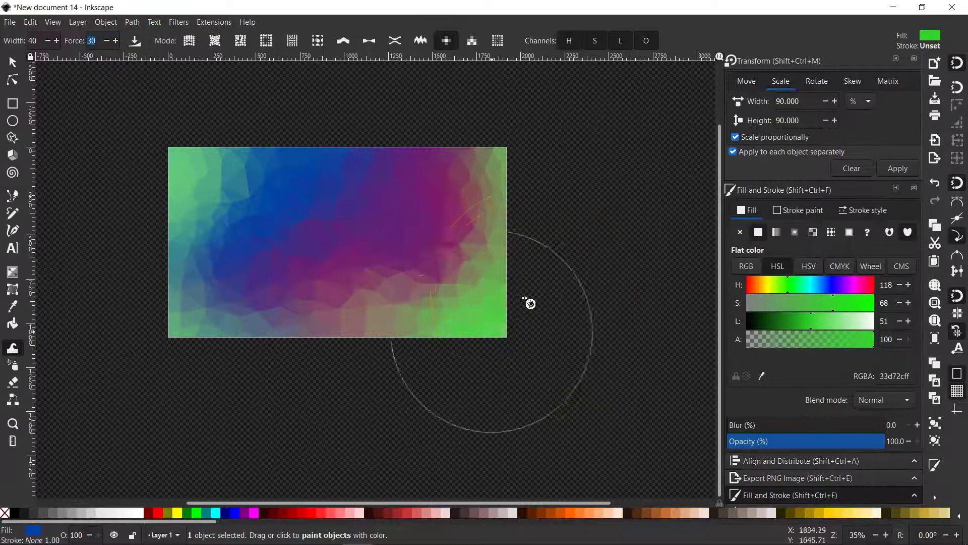
{"action": "mouse_move", "coordinate": [577, 95]}
{"action": "left_mouse_down"}
{"action": "mouse_move", "coordinate": [503, 281]}
{"action": "mouse_move", "coordinate": [318, 298]}
{"action": "mouse_move", "coordinate": [532, 230]}
{"action": "left_mouse_up"}
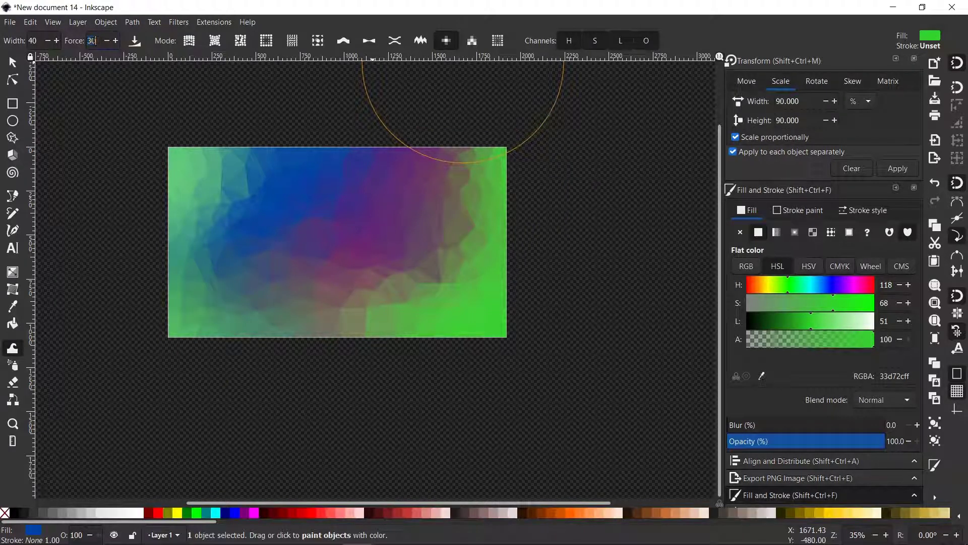
- Set the Tweak tool's force to 100 and try a green paint stroke across the group
{"action": "type", "text": "100"}
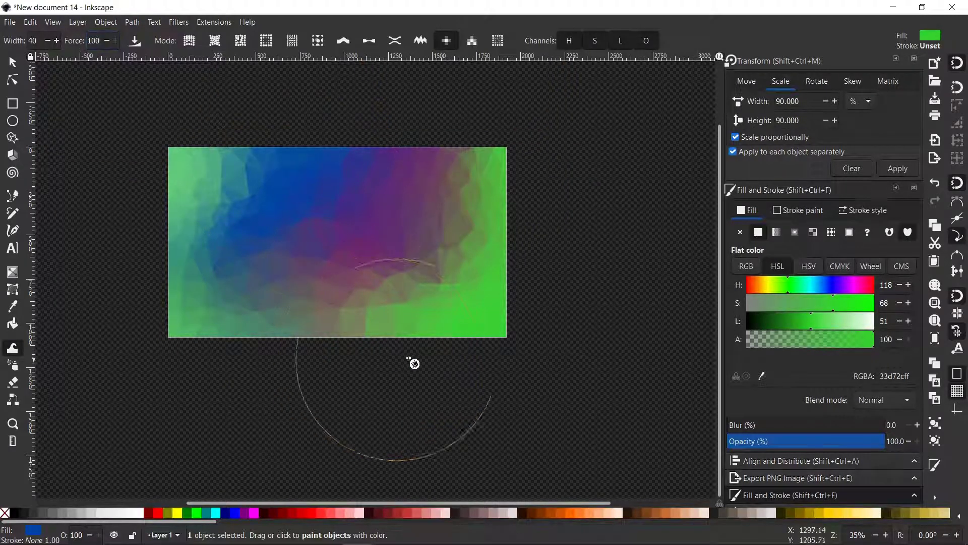
{"action": "mouse_move", "coordinate": [402, 244]}
{"action": "left_mouse_down"}
{"action": "mouse_move", "coordinate": [390, 192]}
{"action": "mouse_move", "coordinate": [186, 186]}
{"action": "left_mouse_up"}
{"action": "key", "text": "shift+s"}
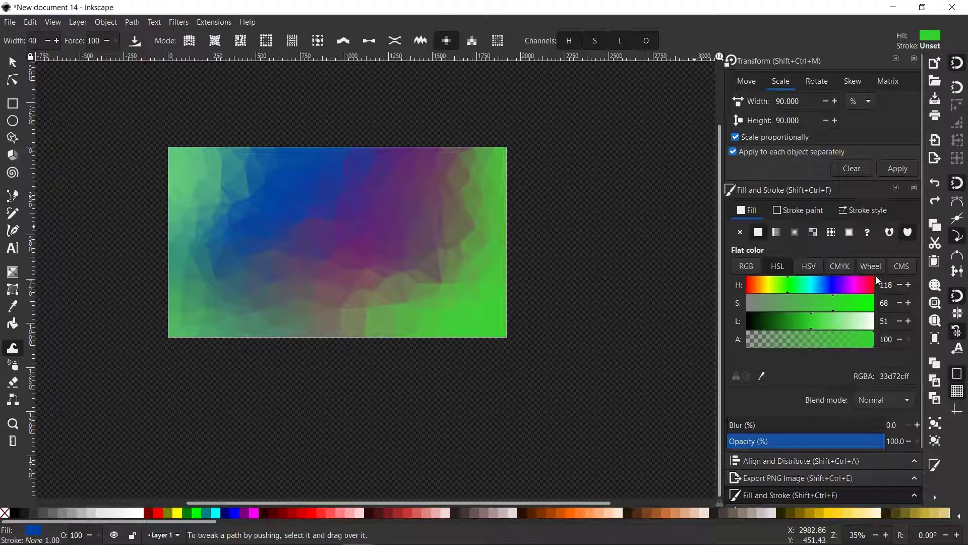
- Set the paint color's hue to 322 and brush pink over the entire group, starting from its right side
{"action": "left_click", "coordinate": [861, 285]}
{"action": "mouse_move", "coordinate": [468, 206]}
{"action": "left_mouse_down"}
{"action": "mouse_move", "coordinate": [528, 198]}
{"action": "mouse_move", "coordinate": [456, 311]}
{"action": "mouse_move", "coordinate": [470, 323]}
{"action": "mouse_move", "coordinate": [508, 268]}
{"action": "mouse_move", "coordinate": [512, 145]}
{"action": "mouse_move", "coordinate": [459, 316]}
{"action": "mouse_move", "coordinate": [434, 253]}
{"action": "mouse_move", "coordinate": [472, 195]}
{"action": "mouse_move", "coordinate": [352, 190]}
{"action": "left_mouse_up"}
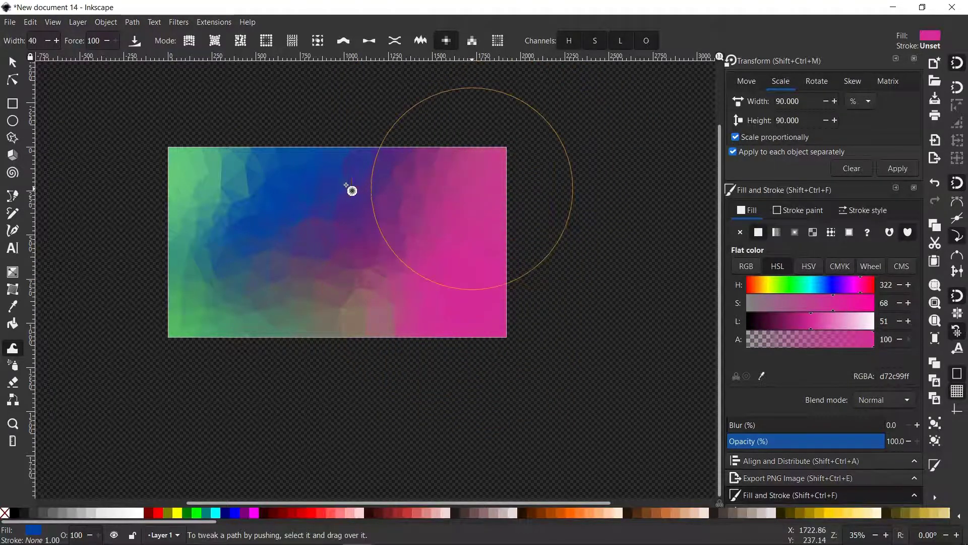
{"action": "scroll", "coordinate": [355, 274], "scroll_direction": "down", "scroll_amount": 3}
{"action": "mouse_move", "coordinate": [346, 261]}
{"action": "left_mouse_down"}
{"action": "mouse_move", "coordinate": [360, 243]}
{"action": "mouse_move", "coordinate": [311, 276]}
{"action": "mouse_move", "coordinate": [290, 241]}
{"action": "mouse_move", "coordinate": [358, 232]}
{"action": "mouse_move", "coordinate": [371, 283]}
{"action": "left_mouse_up"}
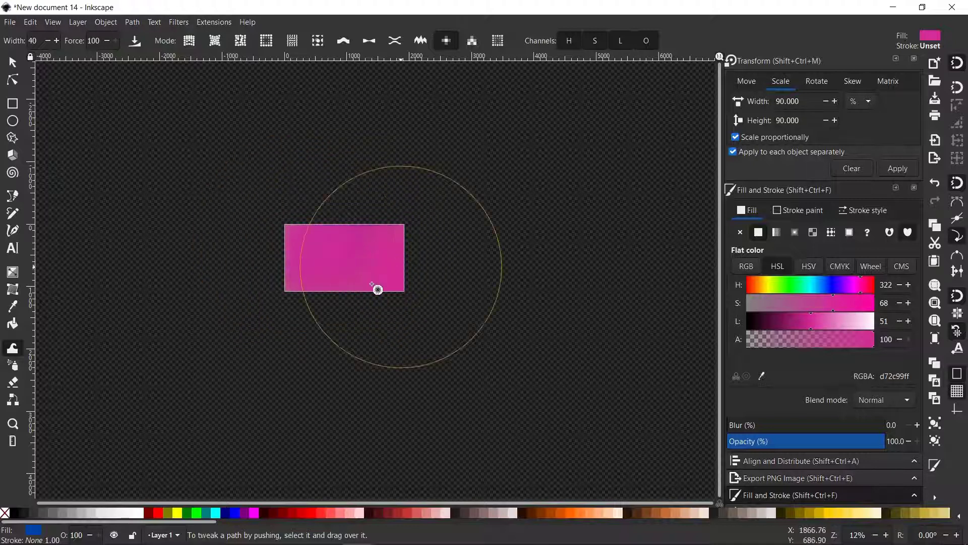
{"action": "scroll", "coordinate": [126, 91], "scroll_direction": "up", "scroll_amount": 2}
{"action": "left_click_drag", "start_coordinate": [557, 421], "coordinate": [351, 257]}
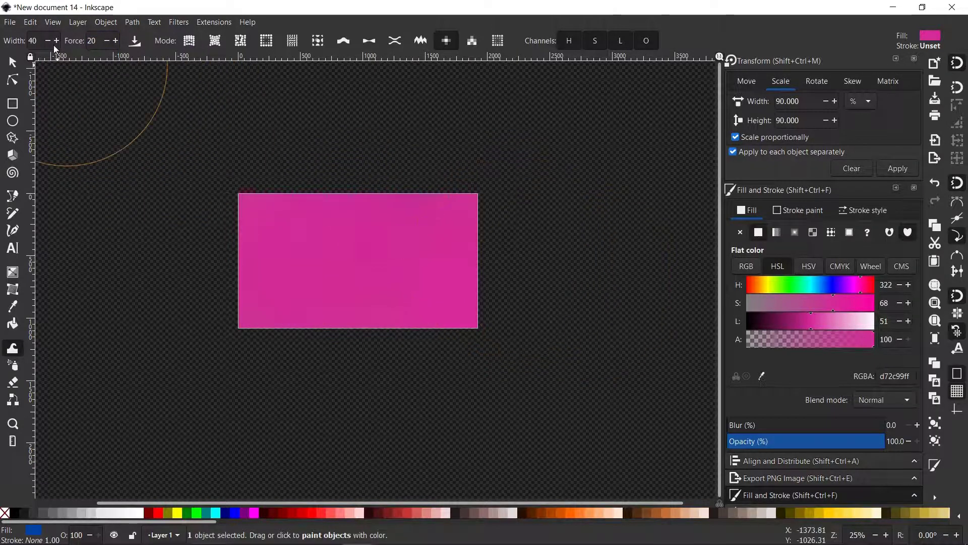
- Set the Tweak force to 25 and paint the group's left side dark teal with hue 197 and lightness 26
{"action": "type", "text": "5"}
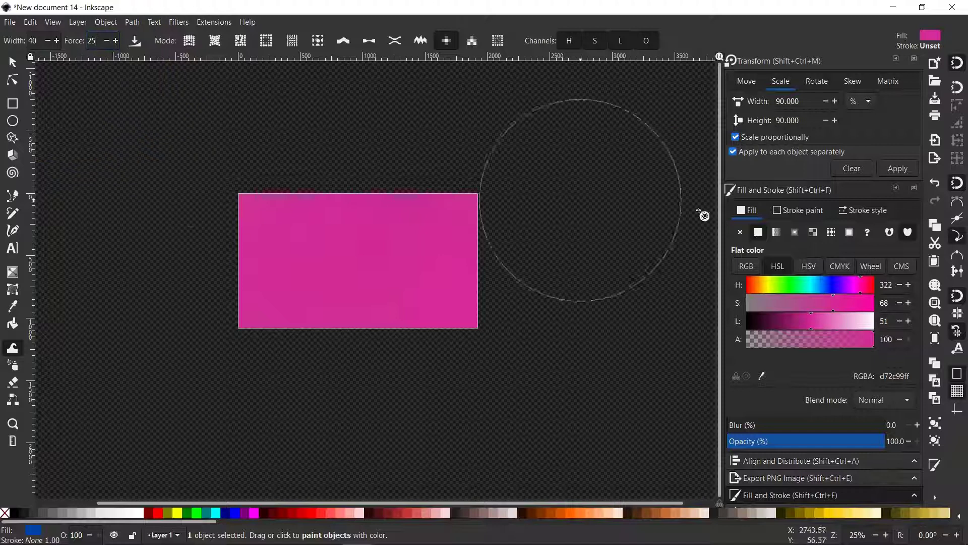
{"action": "left_click", "coordinate": [816, 285]}
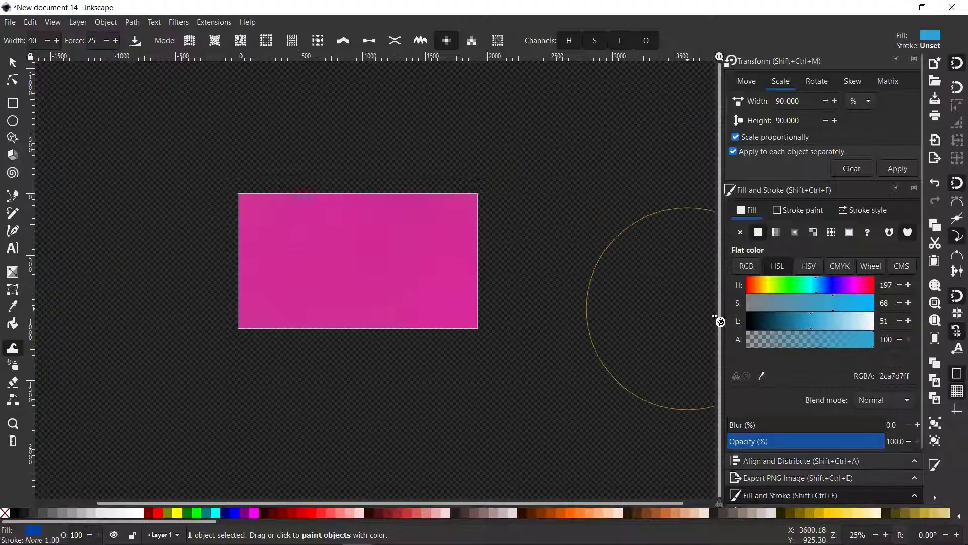
{"action": "left_click", "coordinate": [783, 318]}
{"action": "mouse_move", "coordinate": [265, 247]}
{"action": "left_mouse_down"}
{"action": "mouse_move", "coordinate": [238, 307]}
{"action": "mouse_move", "coordinate": [216, 241]}
{"action": "mouse_move", "coordinate": [204, 269]}
{"action": "mouse_move", "coordinate": [292, 378]}
{"action": "mouse_move", "coordinate": [231, 242]}
{"action": "left_mouse_up"}
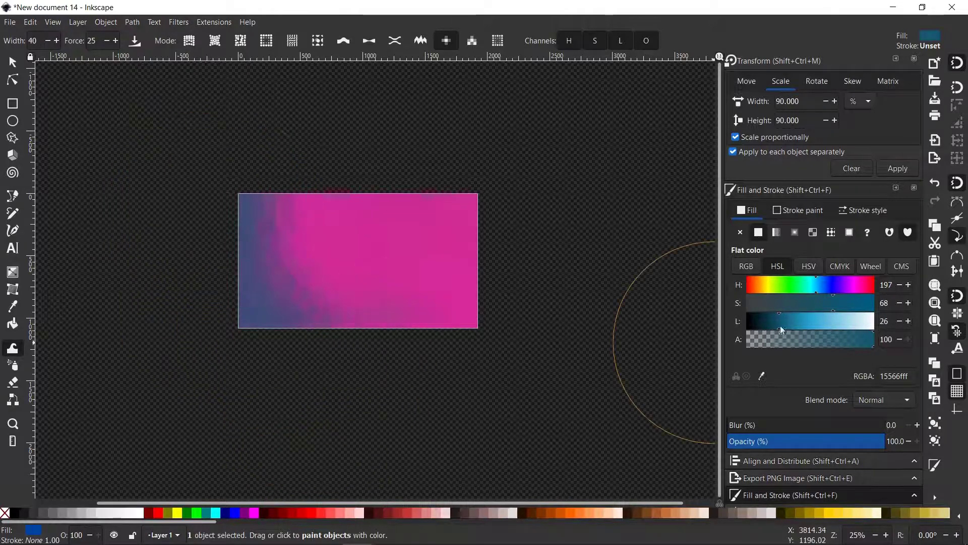
- Set the paint color to light green with hue 116, saturation 100 and lightness 67, and brush it over the group's right side
{"action": "left_click", "coordinate": [788, 285]}
{"action": "mouse_move", "coordinate": [452, 213]}
{"action": "left_mouse_down"}
{"action": "mouse_move", "coordinate": [471, 172]}
{"action": "mouse_move", "coordinate": [445, 288]}
{"action": "left_mouse_up"}
{"action": "left_click", "coordinate": [832, 321]}
{"action": "left_click", "coordinate": [873, 303]}
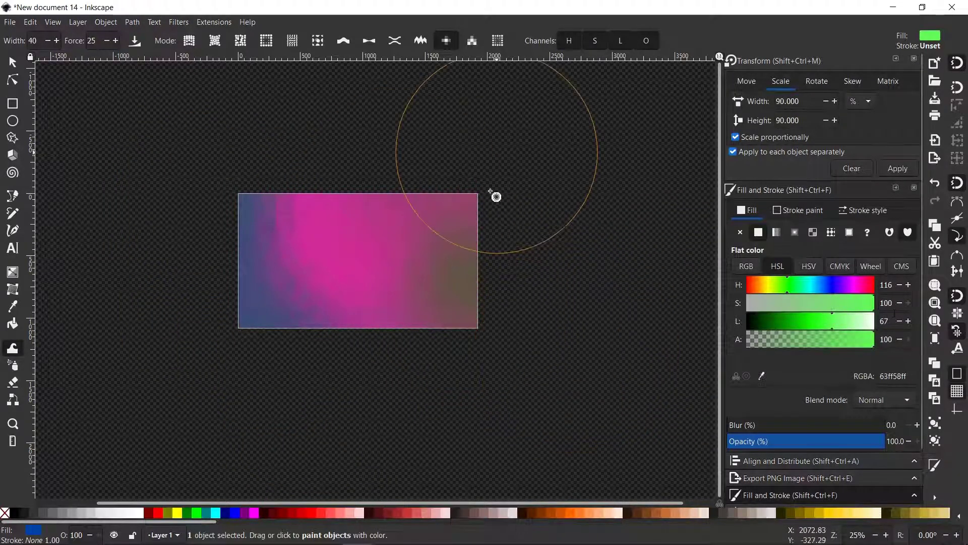
{"action": "mouse_move", "coordinate": [495, 196]}
{"action": "left_mouse_down"}
{"action": "mouse_move", "coordinate": [434, 188]}
{"action": "mouse_move", "coordinate": [504, 329]}
{"action": "mouse_move", "coordinate": [404, 190]}
{"action": "mouse_move", "coordinate": [418, 175]}
{"action": "mouse_move", "coordinate": [526, 403]}
{"action": "left_mouse_up"}
- Change the paint color to yellow with lightness 50 and brush it along the group's right, bottom and top areas
{"action": "scroll", "coordinate": [423, 306], "scroll_direction": "up", "scroll_amount": 2}
{"action": "left_click", "coordinate": [855, 286]}
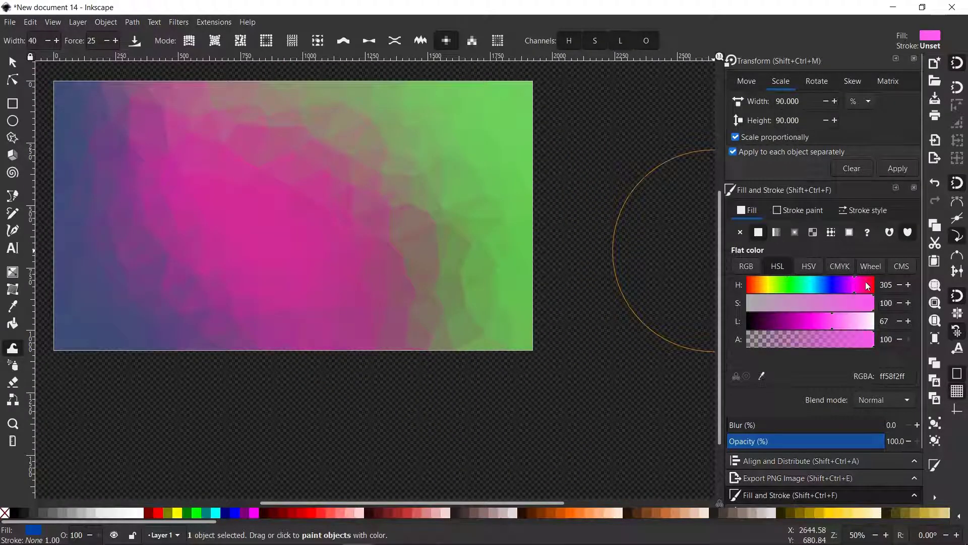
{"action": "left_click", "coordinate": [797, 286]}
{"action": "left_click", "coordinate": [765, 284]}
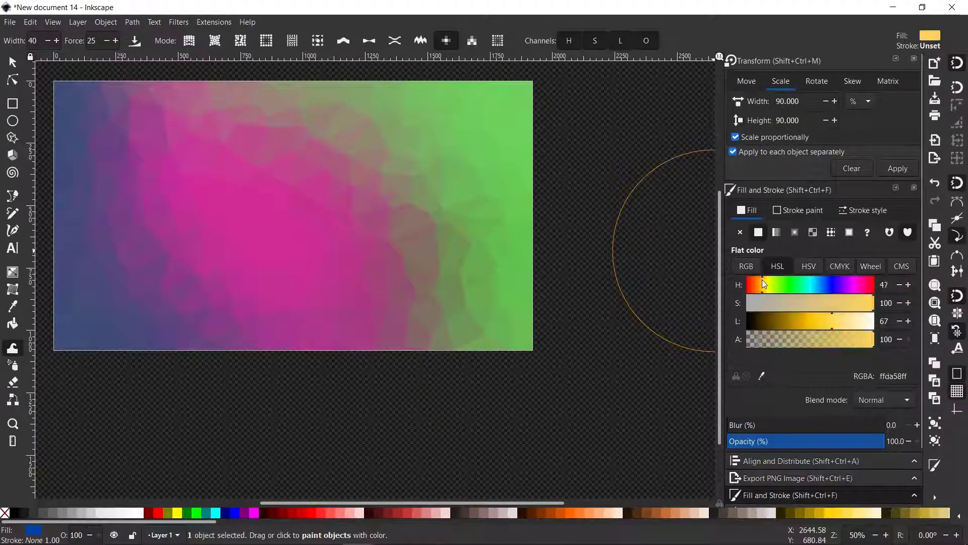
{"action": "left_click", "coordinate": [811, 321]}
{"action": "mouse_move", "coordinate": [564, 144]}
{"action": "left_mouse_down"}
{"action": "mouse_move", "coordinate": [536, 304]}
{"action": "mouse_move", "coordinate": [601, 225]}
{"action": "mouse_move", "coordinate": [254, 339]}
{"action": "mouse_move", "coordinate": [38, 343]}
{"action": "mouse_move", "coordinate": [340, 230]}
{"action": "mouse_move", "coordinate": [422, 164]}
{"action": "mouse_move", "coordinate": [393, 170]}
{"action": "left_mouse_up"}
- Brush green with hue 133 over the group's left side, and blue with hue 217 over its upper right area
{"action": "left_click", "coordinate": [794, 285]}
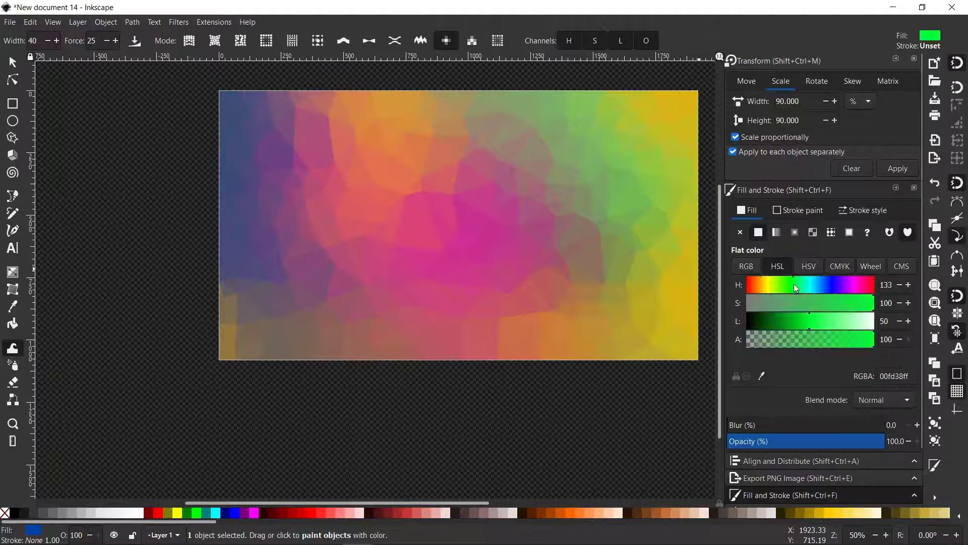
{"action": "mouse_move", "coordinate": [402, 273]}
{"action": "left_mouse_down"}
{"action": "mouse_move", "coordinate": [210, 201]}
{"action": "mouse_move", "coordinate": [510, 277]}
{"action": "mouse_move", "coordinate": [898, 325]}
{"action": "left_mouse_up"}
{"action": "left_click", "coordinate": [824, 285]}
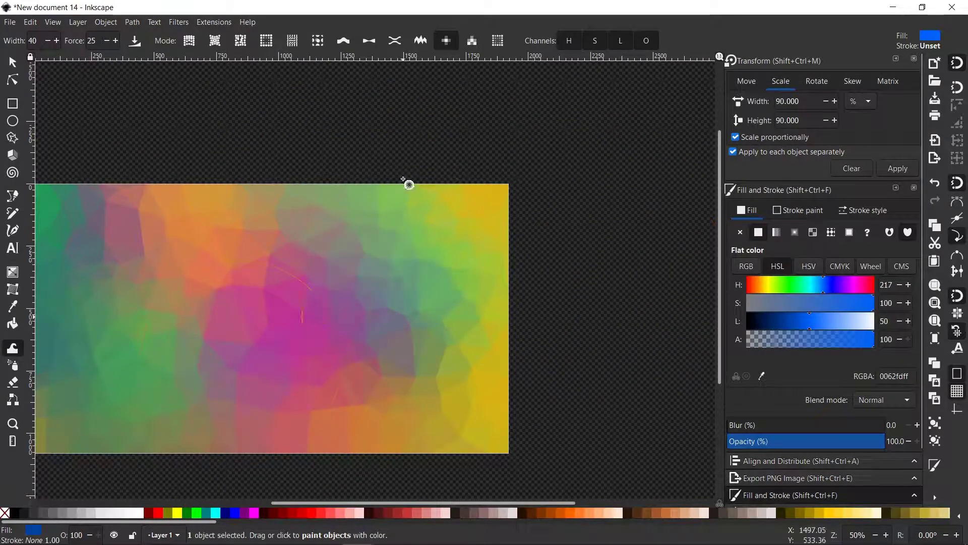
{"action": "mouse_move", "coordinate": [408, 185]}
{"action": "left_mouse_down"}
{"action": "mouse_move", "coordinate": [299, 388]}
{"action": "mouse_move", "coordinate": [373, 375]}
{"action": "mouse_move", "coordinate": [429, 234]}
{"action": "mouse_move", "coordinate": [483, 151]}
{"action": "mouse_move", "coordinate": [481, 194]}
{"action": "mouse_move", "coordinate": [547, 356]}
{"action": "mouse_move", "coordinate": [478, 265]}
{"action": "left_mouse_up"}
{"action": "left_click_drag", "start_coordinate": [583, 217], "coordinate": [240, 321]}
{"action": "scroll", "coordinate": [240, 322], "scroll_direction": "up", "scroll_amount": 4}
{"action": "left_click_drag", "start_coordinate": [479, 186], "coordinate": [339, 289]}
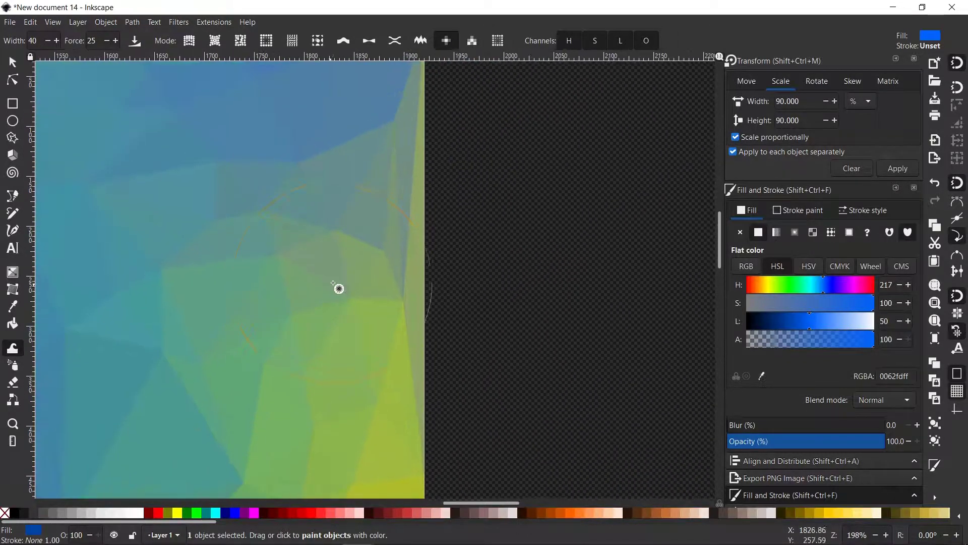
{"action": "scroll", "coordinate": [339, 289], "scroll_direction": "down", "scroll_amount": 5}
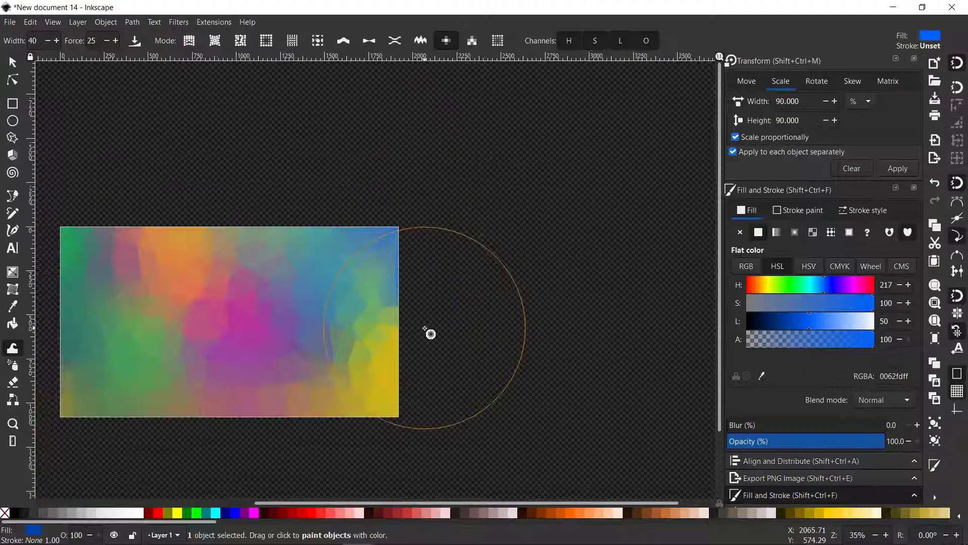
{"action": "left_click_drag", "start_coordinate": [410, 378], "coordinate": [431, 314]}
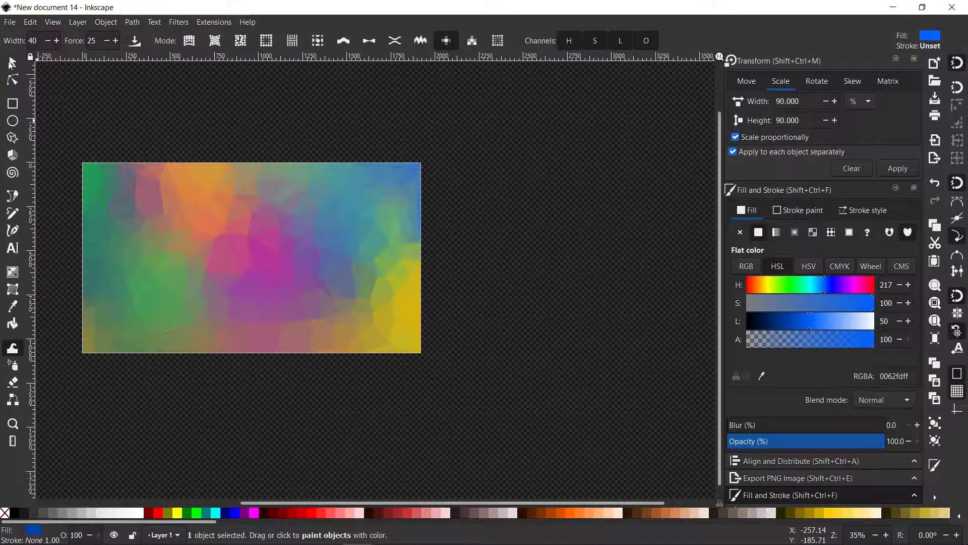
- Examine how the painted colors blend across the whole polygon group
{"action": "left_click", "coordinate": [11, 62]}
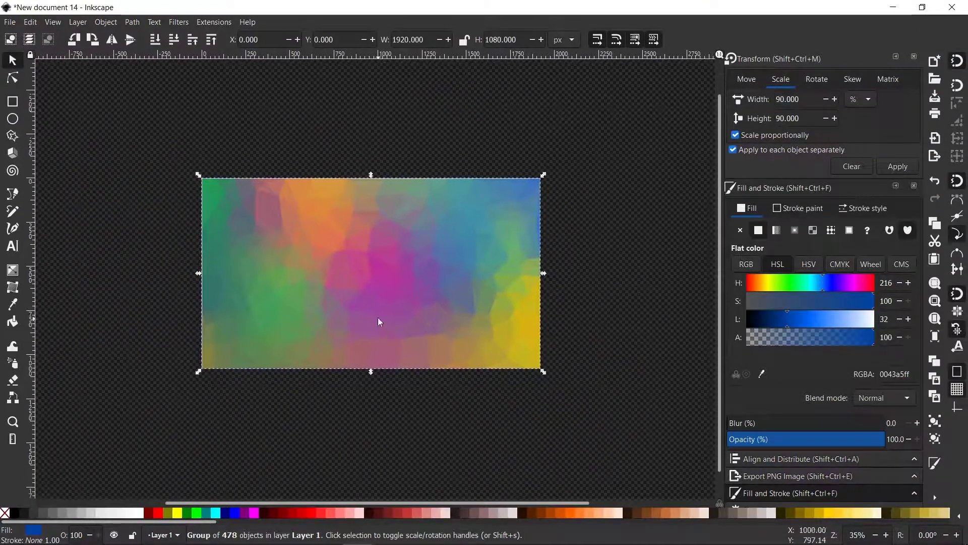
{"action": "scroll", "coordinate": [408, 315], "scroll_direction": "up", "scroll_amount": 2}
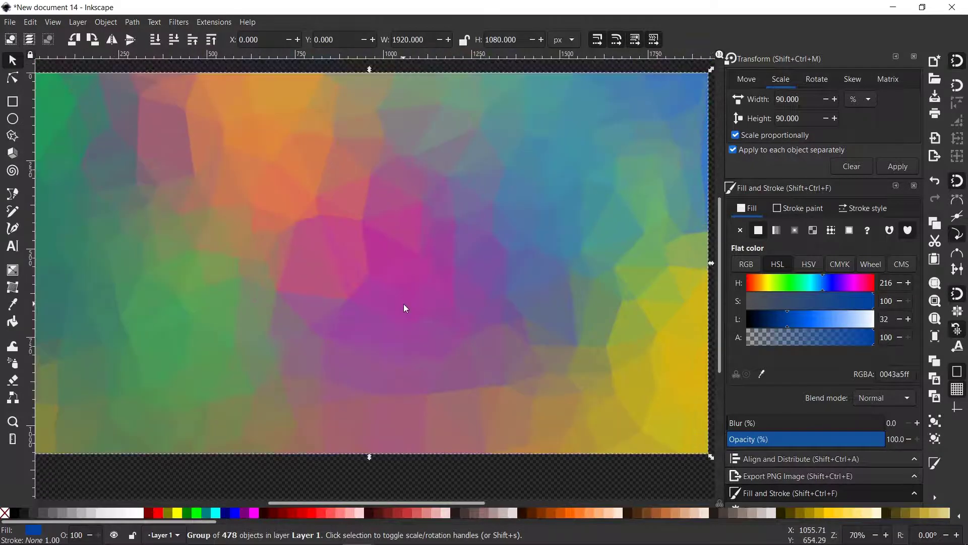
{"action": "scroll", "coordinate": [401, 299], "scroll_direction": "down", "scroll_amount": 1}
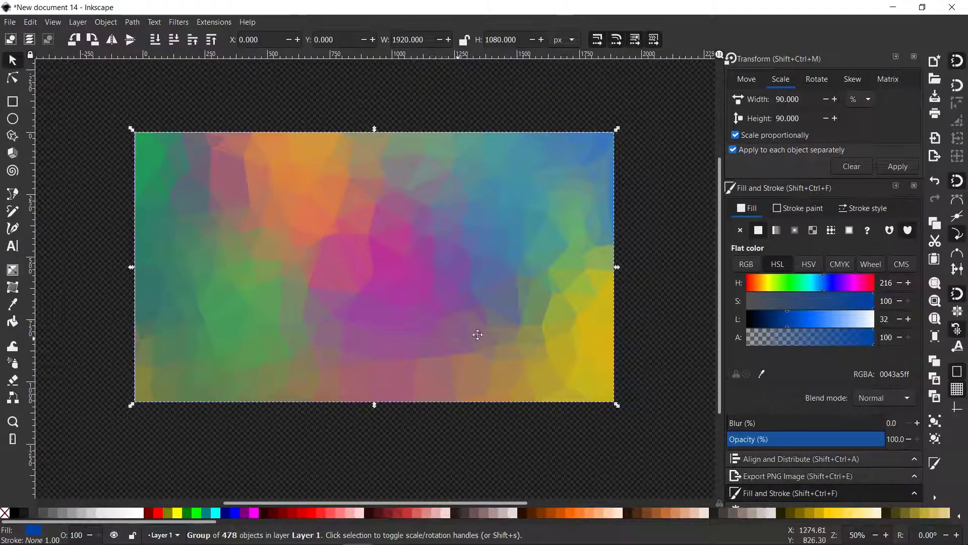
{"action": "left_click_drag", "start_coordinate": [478, 335], "coordinate": [533, 329]}
{"action": "left_click_drag", "start_coordinate": [246, 343], "coordinate": [171, 327]}
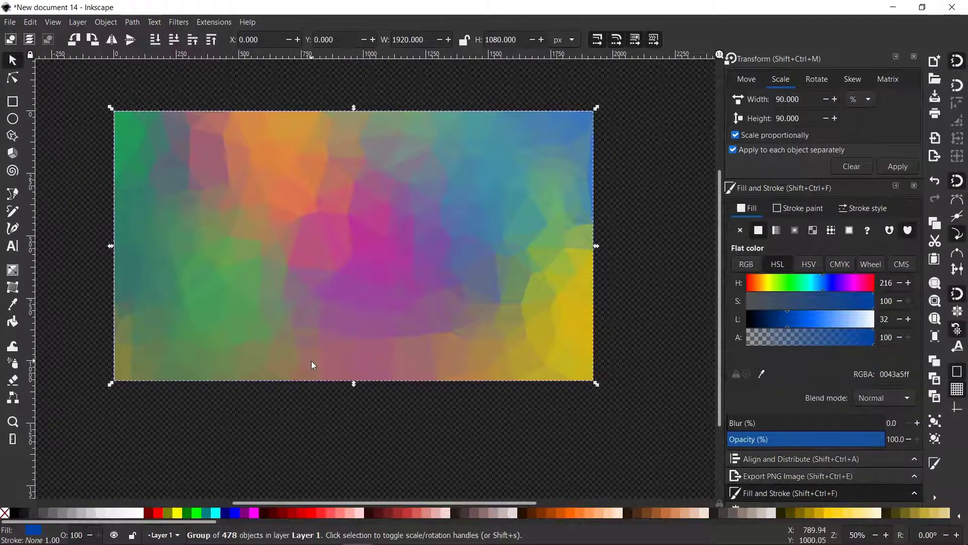
{"action": "scroll", "coordinate": [311, 361], "scroll_direction": "up", "scroll_amount": 1}
{"action": "scroll", "coordinate": [310, 349], "scroll_direction": "down", "scroll_amount": 1}
- Shrink the triangles in the group's center and upper right with the Tweak tool's inset mode, opening gaps between them
{"action": "left_click", "coordinate": [12, 348]}
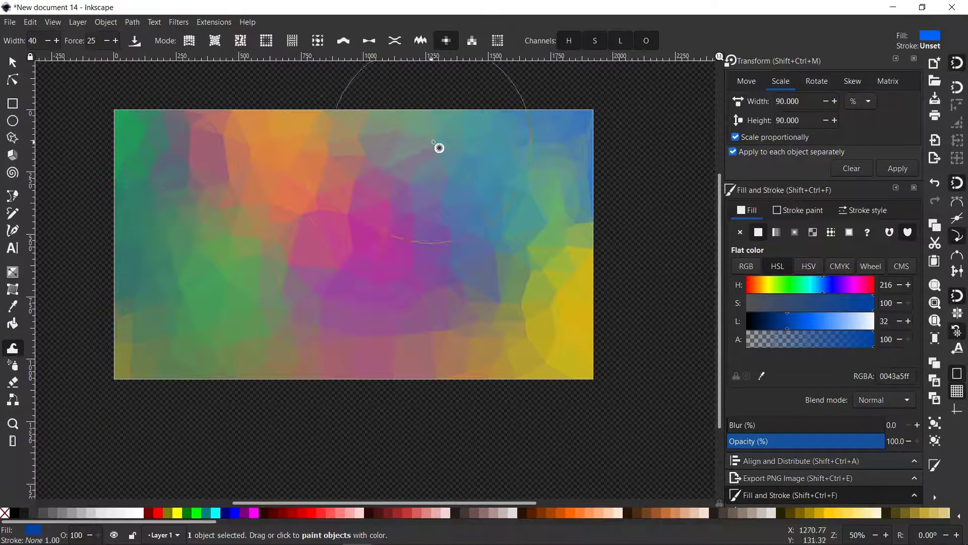
{"action": "scroll", "coordinate": [439, 147], "scroll_direction": "up", "scroll_amount": 2}
{"action": "scroll", "coordinate": [439, 147], "scroll_direction": "right", "scroll_amount": 1}
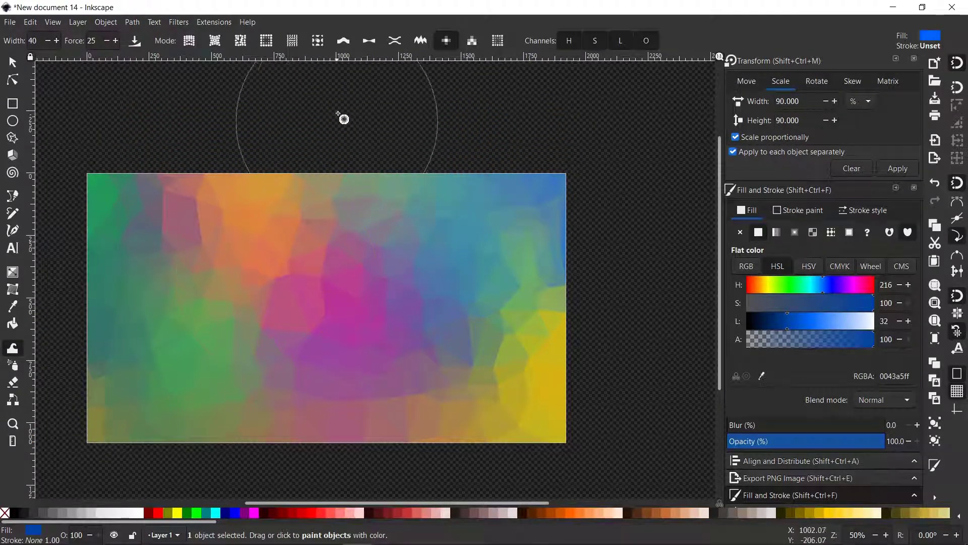
{"action": "left_click_drag", "start_coordinate": [372, 233], "coordinate": [386, 196]}
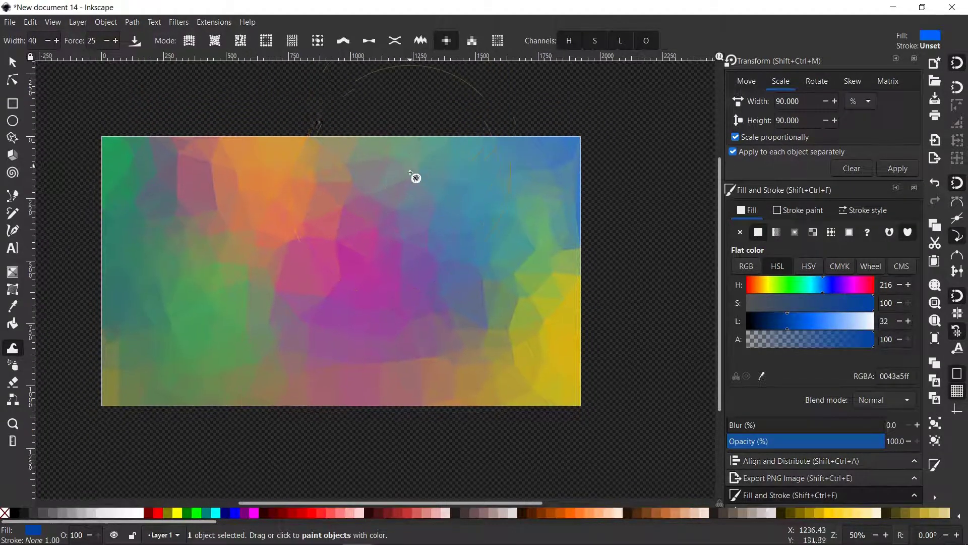
{"action": "key", "text": "shift+a"}
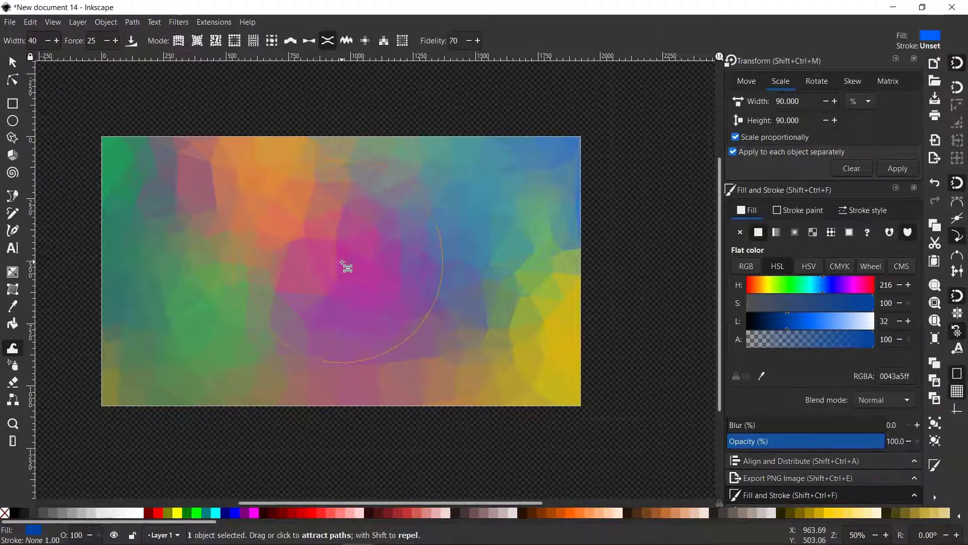
{"action": "scroll", "coordinate": [346, 268], "scroll_direction": "up", "scroll_amount": 1}
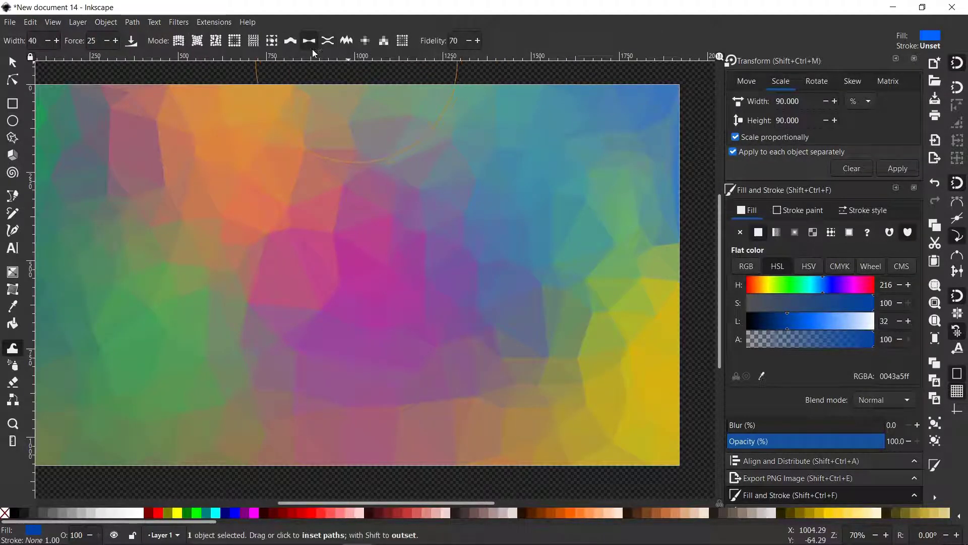
{"action": "left_click_drag", "start_coordinate": [319, 223], "coordinate": [358, 218]}
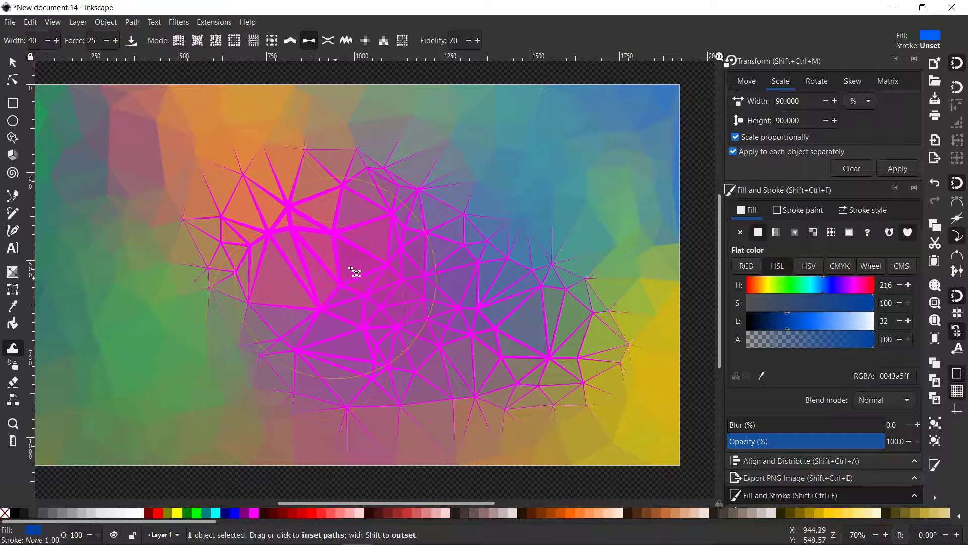
{"action": "scroll", "coordinate": [355, 272], "scroll_direction": "down", "scroll_amount": 1}
{"action": "left_click_drag", "start_coordinate": [460, 225], "coordinate": [562, 193]}
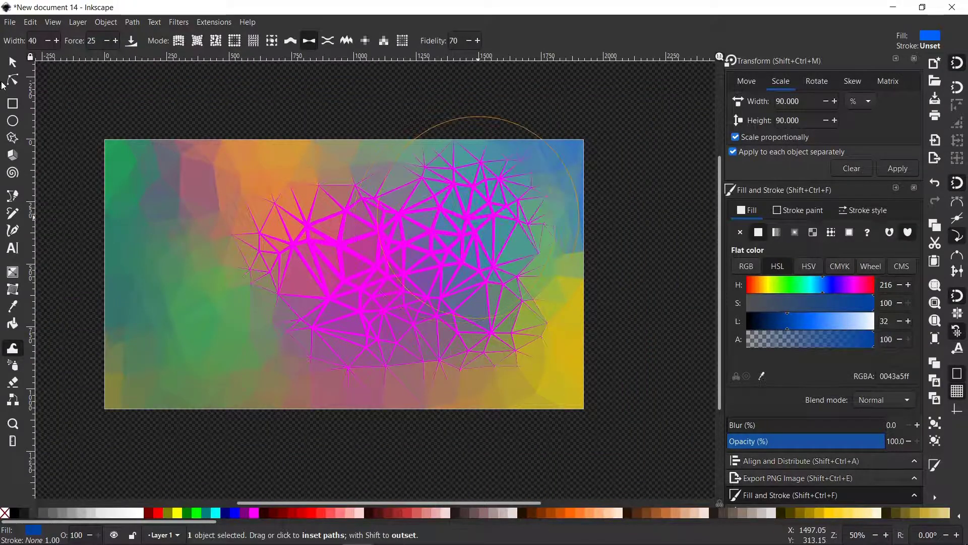
- Select the magenta background shape behind the triangles and reduce its fill lightness to 0, making it black
{"action": "left_click", "coordinate": [12, 61]}
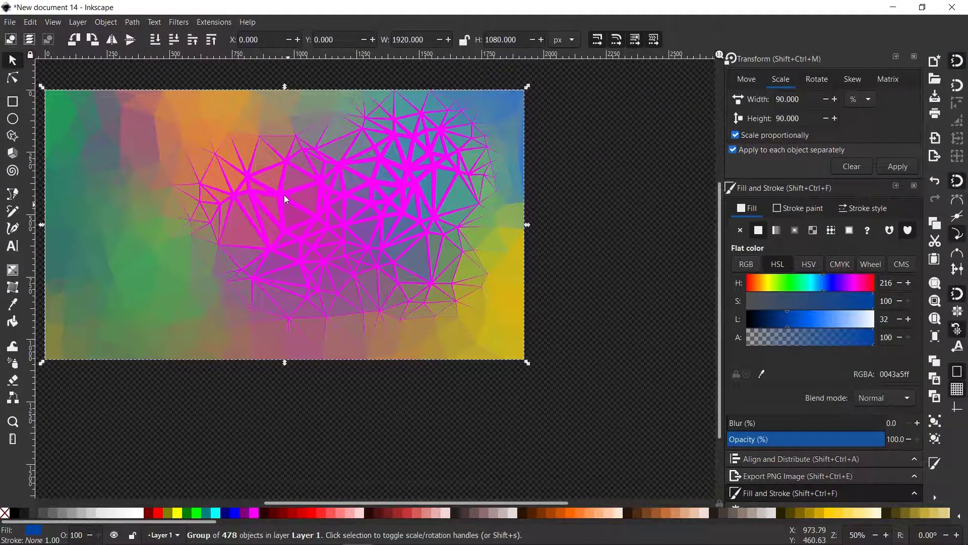
{"action": "scroll", "coordinate": [283, 199], "scroll_direction": "up", "scroll_amount": 2}
{"action": "left_click", "coordinate": [272, 183]}
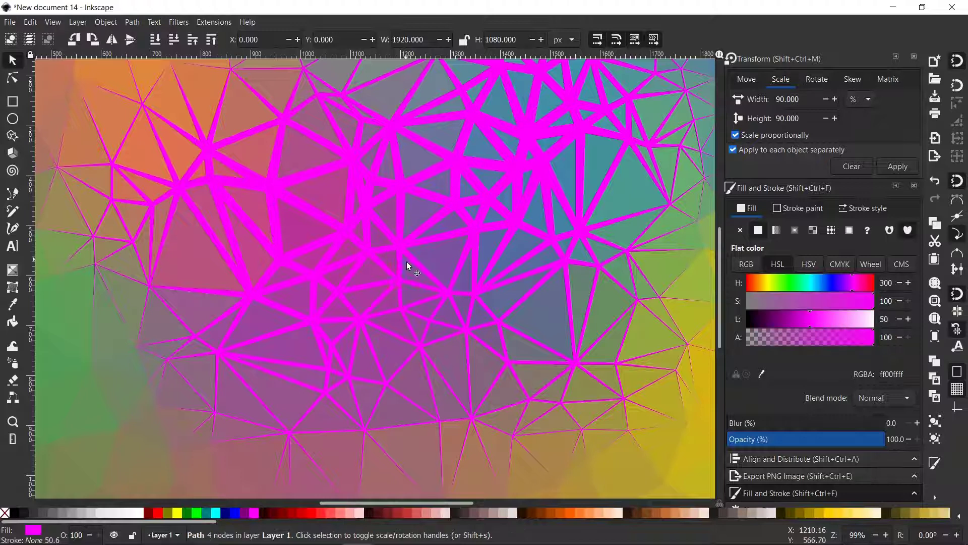
{"action": "scroll", "coordinate": [416, 266], "scroll_direction": "down", "scroll_amount": 3}
{"action": "left_click_drag", "start_coordinate": [816, 321], "coordinate": [670, 319]}
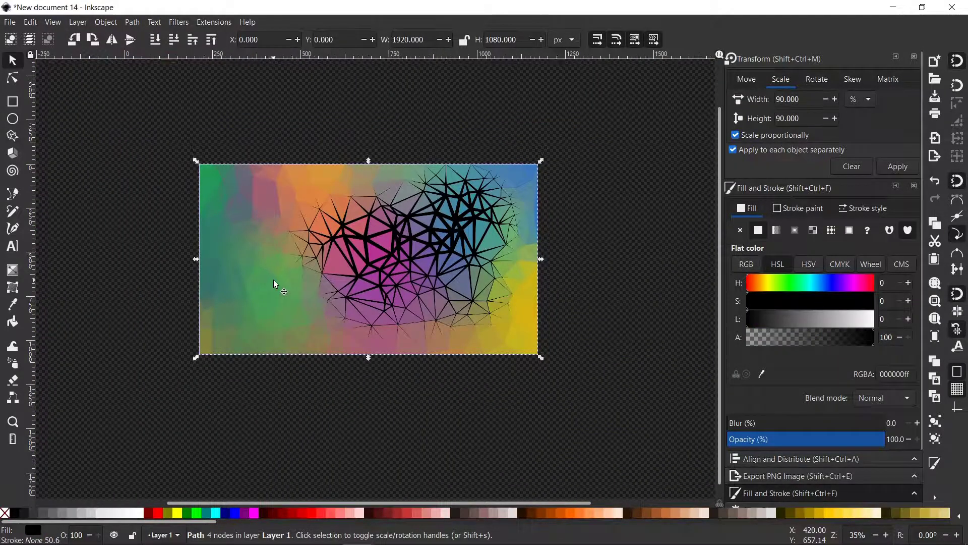
- Set the background shape's fill to light green with hue 84, saturation 75 and lightness 62
{"action": "scroll", "coordinate": [274, 279], "scroll_direction": "up", "scroll_amount": 2}
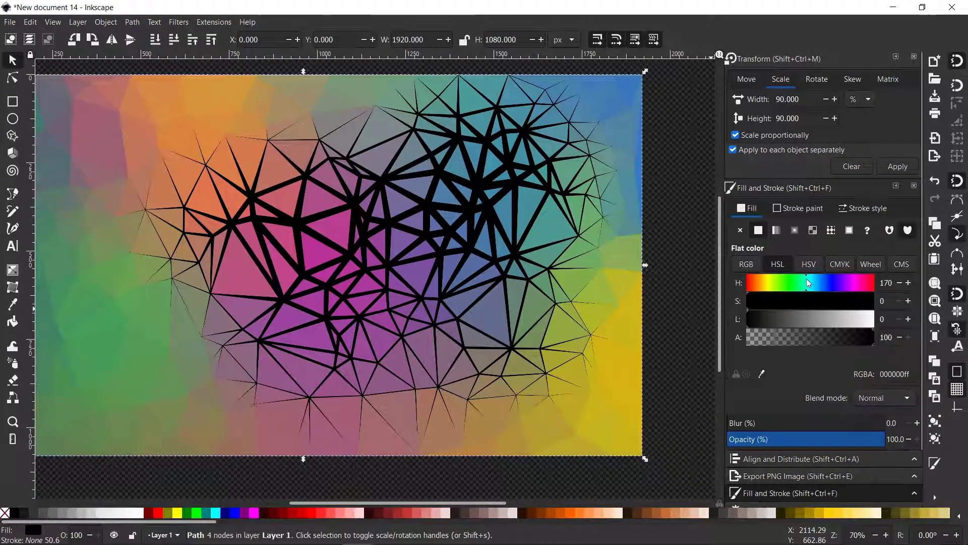
{"action": "left_click_drag", "start_coordinate": [804, 318], "coordinate": [776, 285]}
{"action": "scroll", "coordinate": [406, 283], "scroll_direction": "down", "scroll_amount": 3}
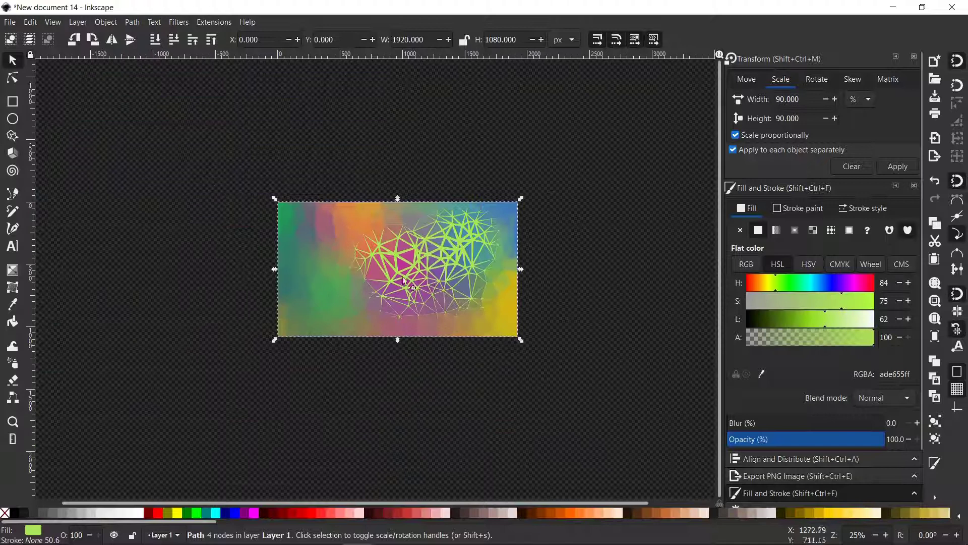
{"action": "scroll", "coordinate": [452, 313], "scroll_direction": "up", "scroll_amount": 1}
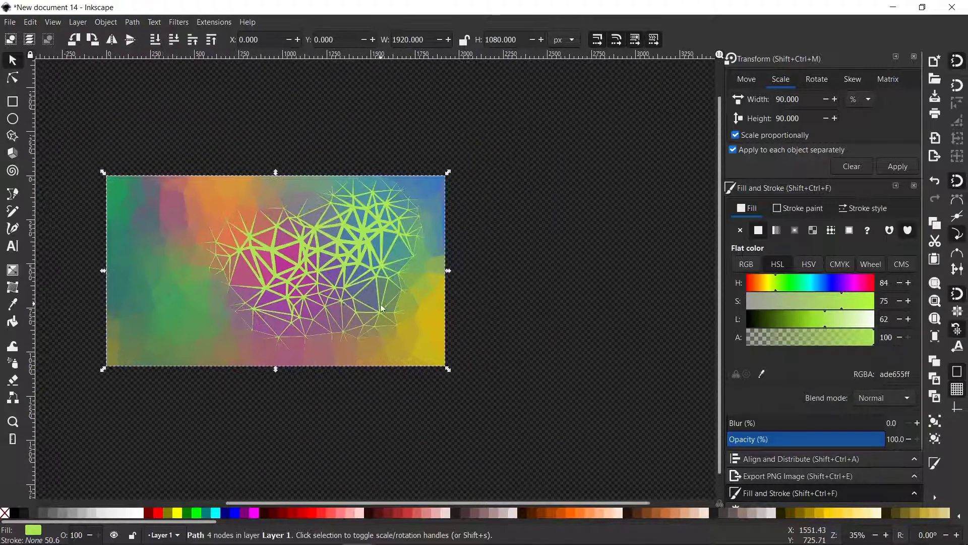